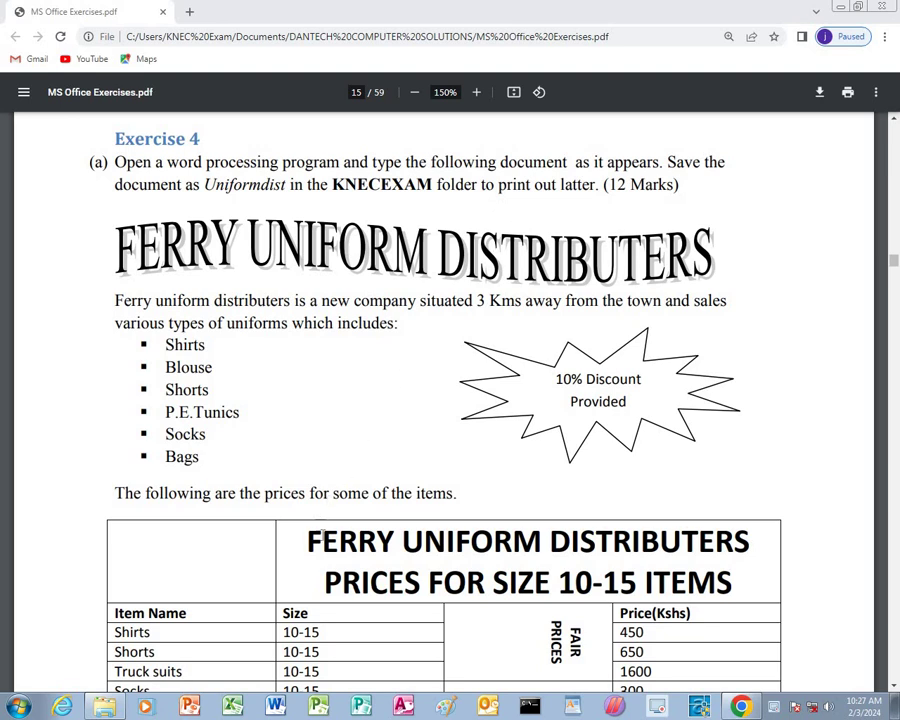
Step: Open Microsoft Word with a blank document in a maximized window and dismiss the activation notice
{"action": "left_click", "coordinate": [276, 707]}
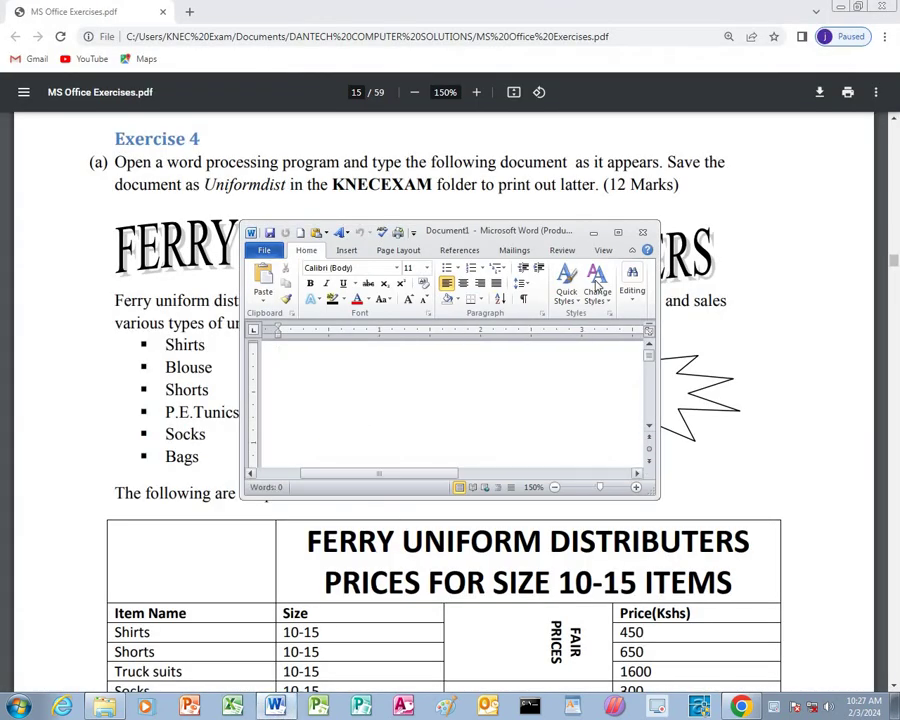
{"action": "left_click", "coordinate": [617, 232]}
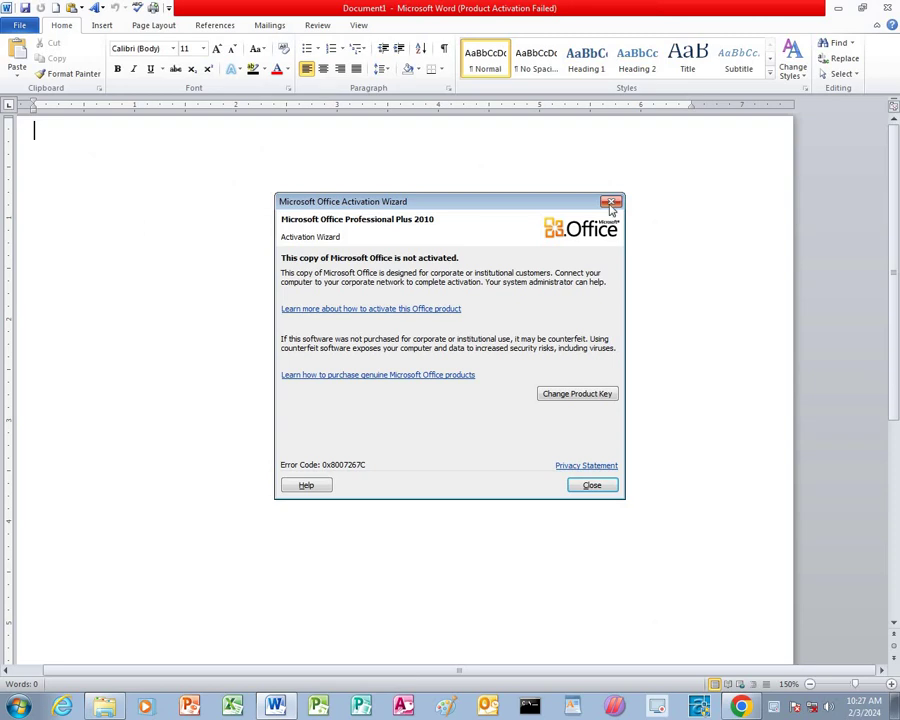
{"action": "left_click", "coordinate": [611, 203]}
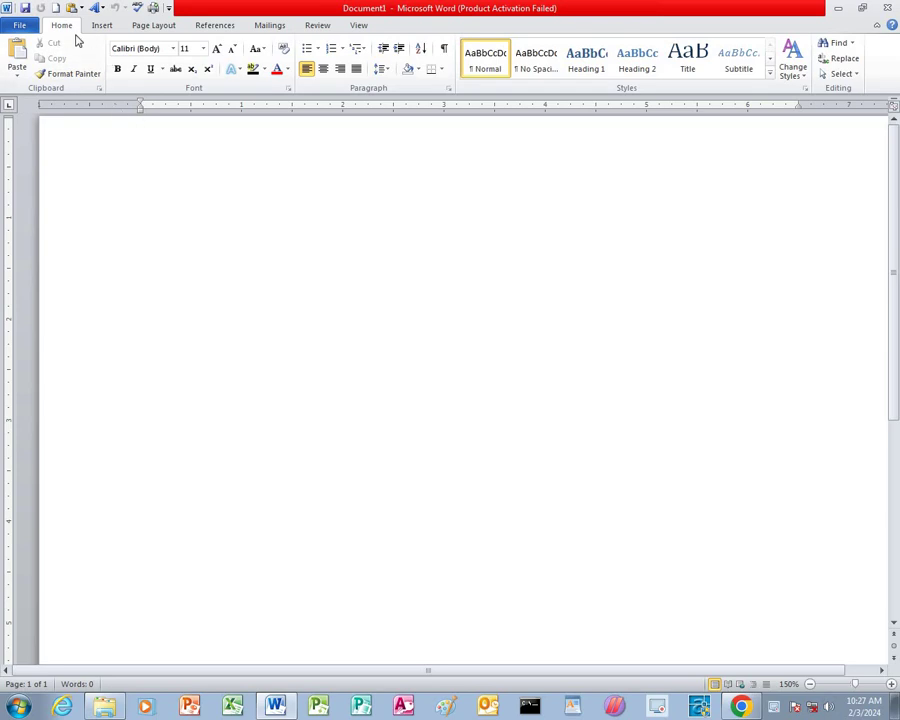
Step: Start saving the blank document under a new name and find the DANTECH COMPUTER SOLUTIONS folder on the Desktop as its location
{"action": "left_click", "coordinate": [15, 25]}
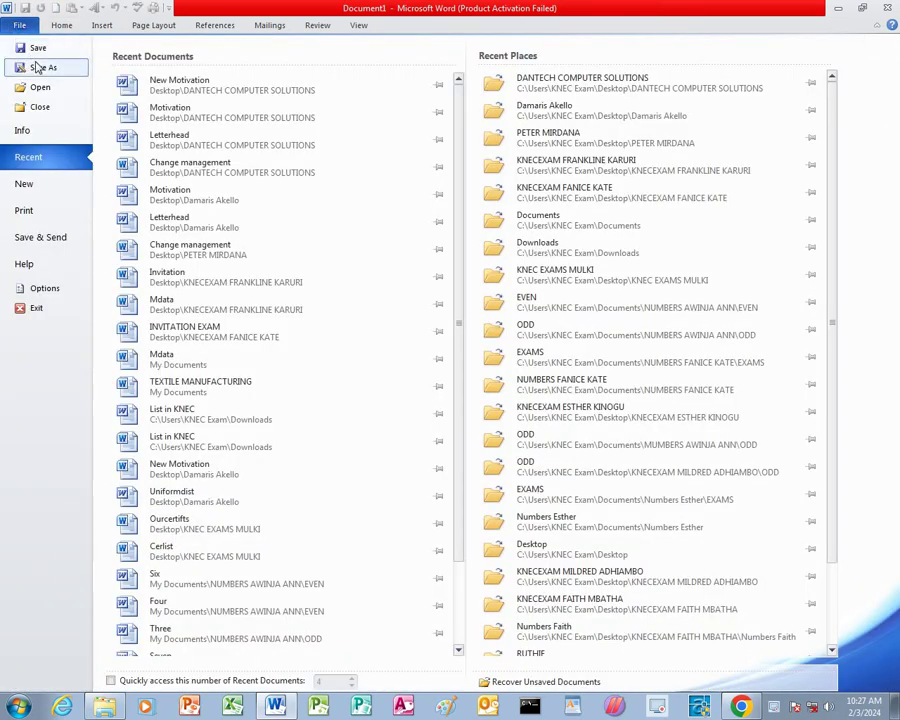
{"action": "left_click", "coordinate": [37, 68]}
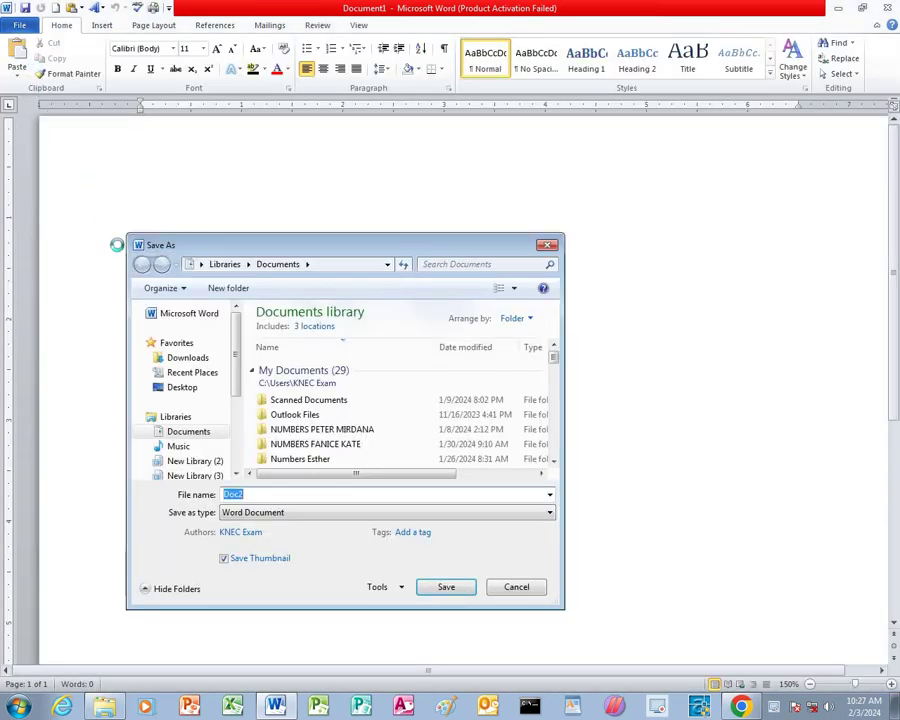
{"action": "left_click", "coordinate": [182, 387]}
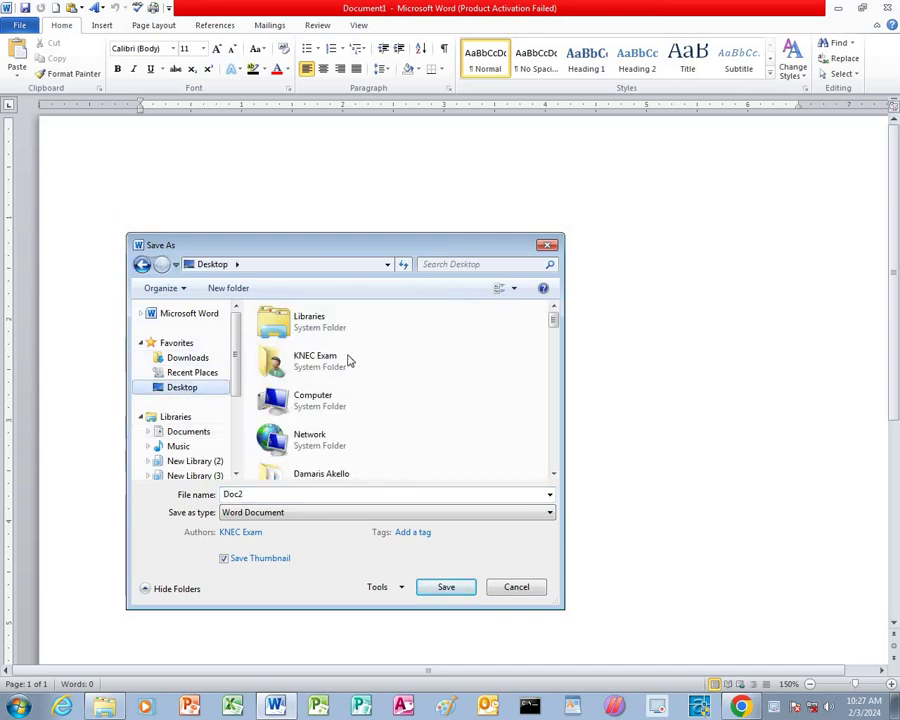
{"action": "left_click", "coordinate": [445, 267]}
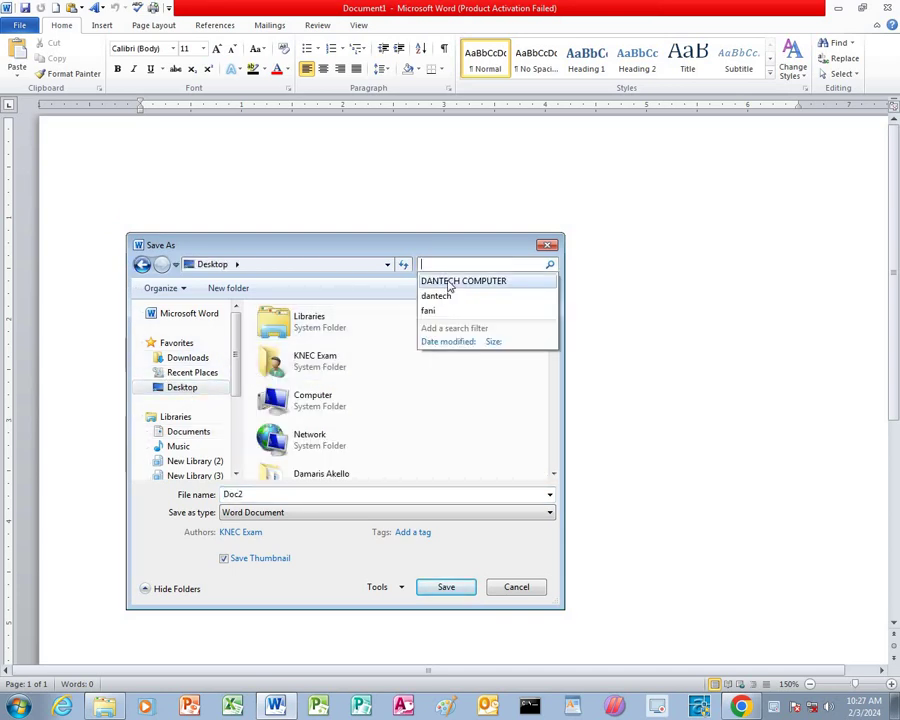
{"action": "left_click", "coordinate": [448, 281]}
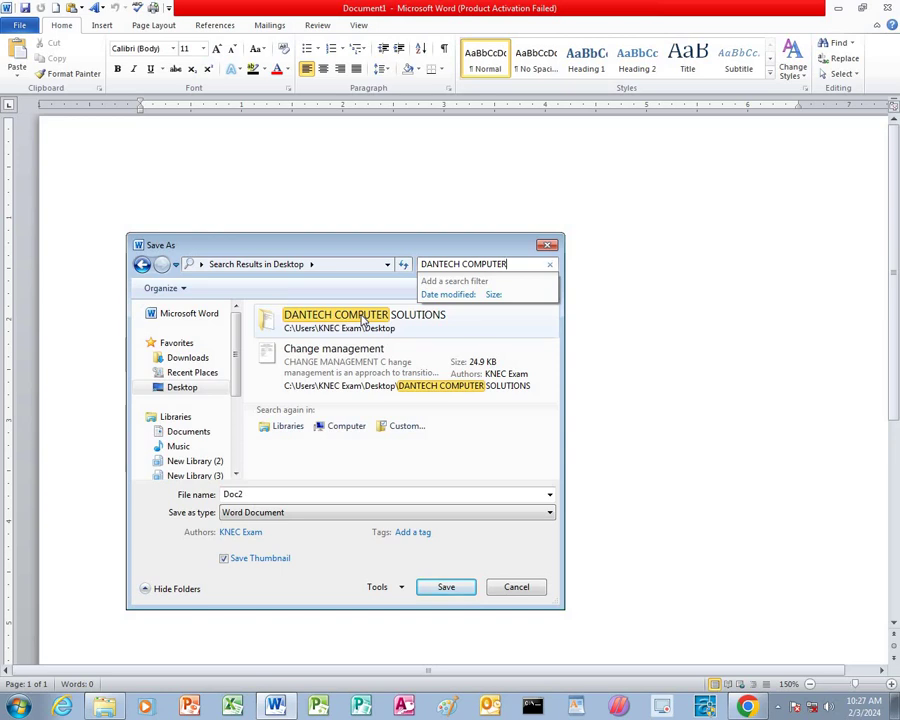
{"action": "left_click", "coordinate": [364, 318]}
{"action": "double_click", "coordinate": [364, 318]}
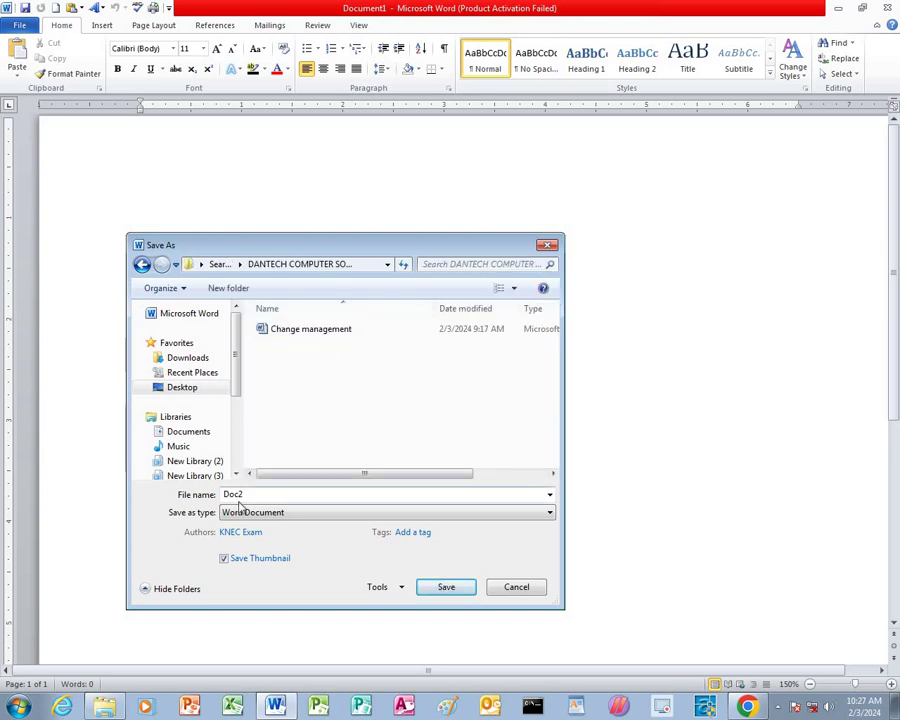
Step: Save the document in Rich Text Format under the file name Uniformdist
{"action": "left_click", "coordinate": [236, 513]}
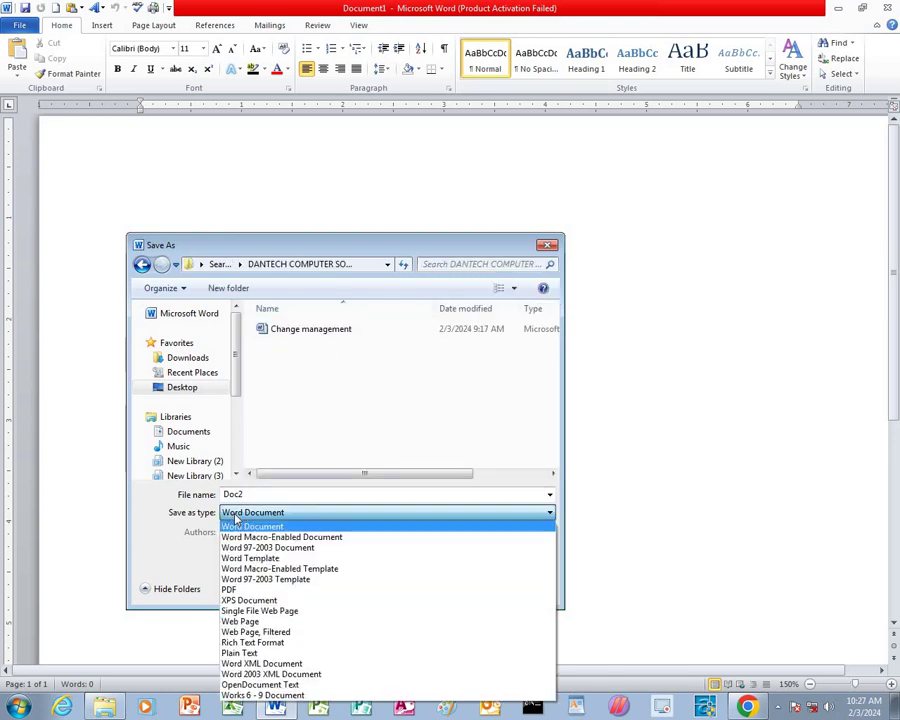
{"action": "left_click", "coordinate": [253, 643]}
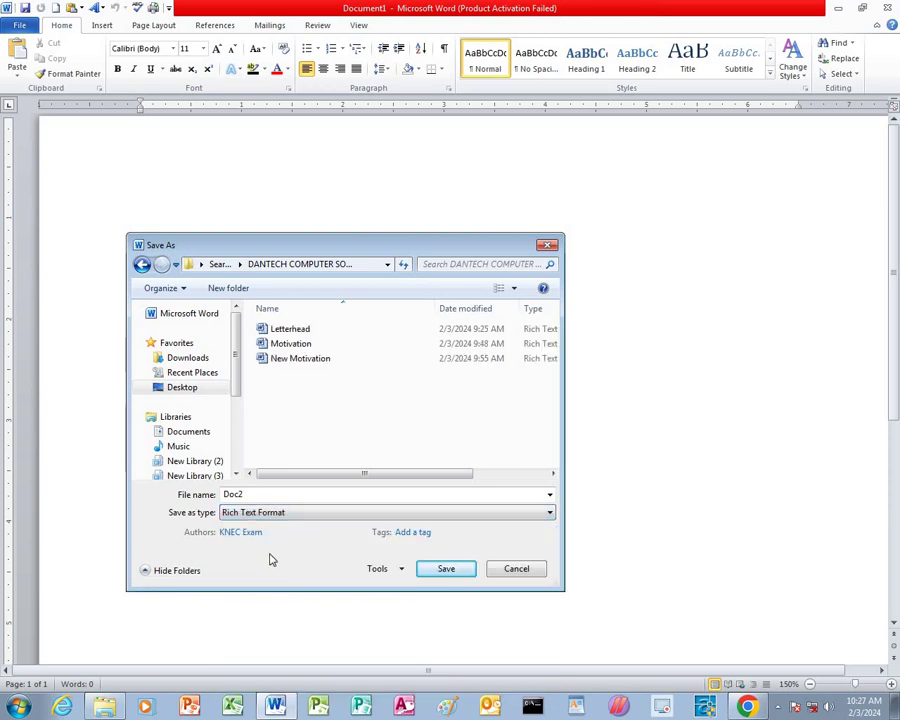
{"action": "double_click", "coordinate": [256, 494]}
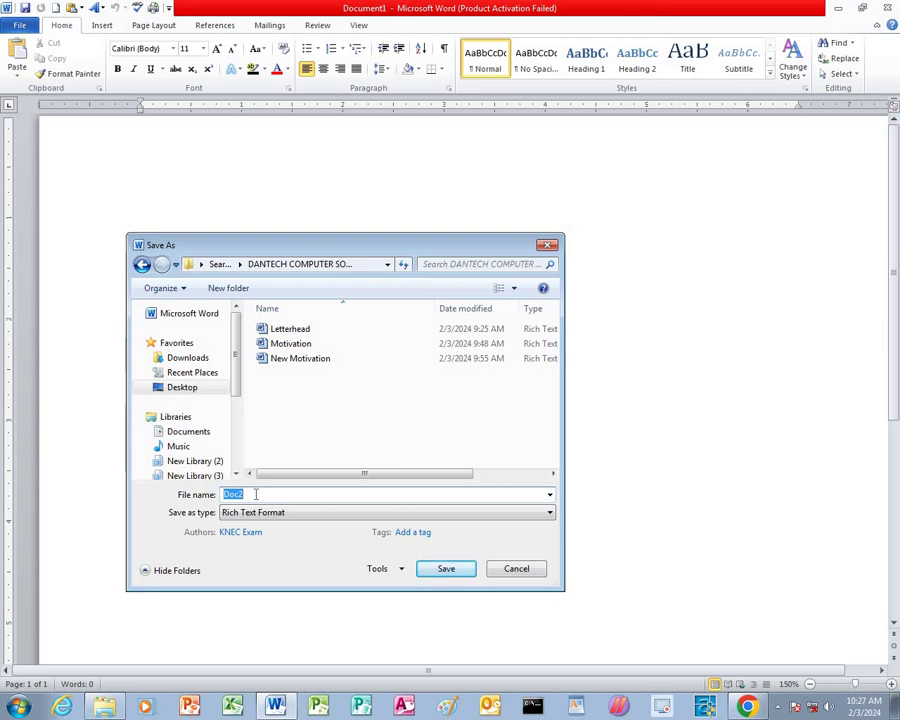
{"action": "type", "text": "Uniformdist"}
{"action": "left_click", "coordinate": [422, 567]}
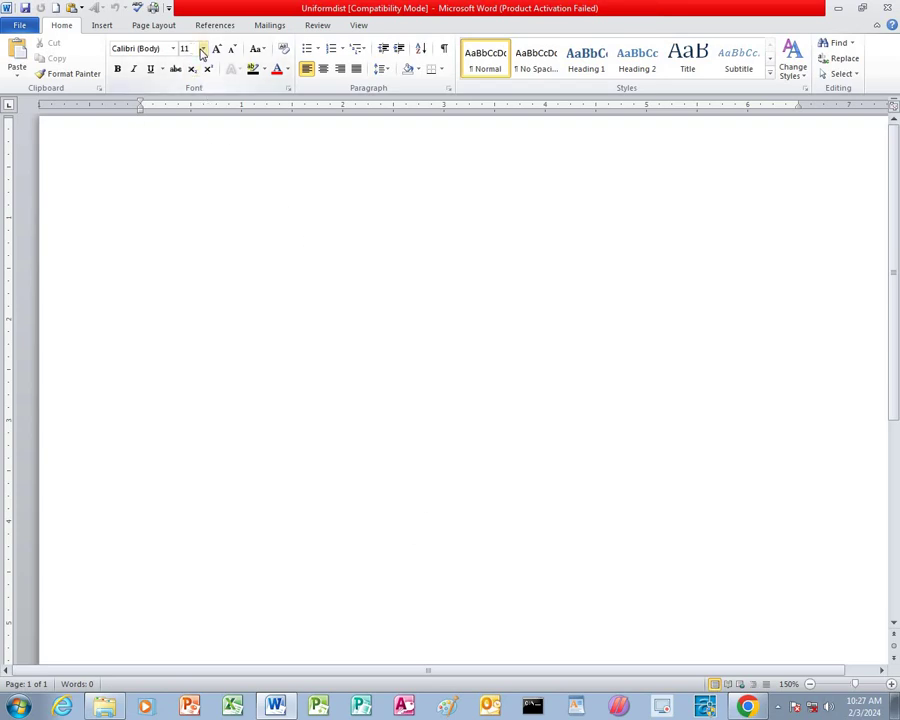
Step: Set the document's font to Times New Roman at size 12 and save the change
{"action": "left_click", "coordinate": [217, 50]}
{"action": "left_click", "coordinate": [174, 49]}
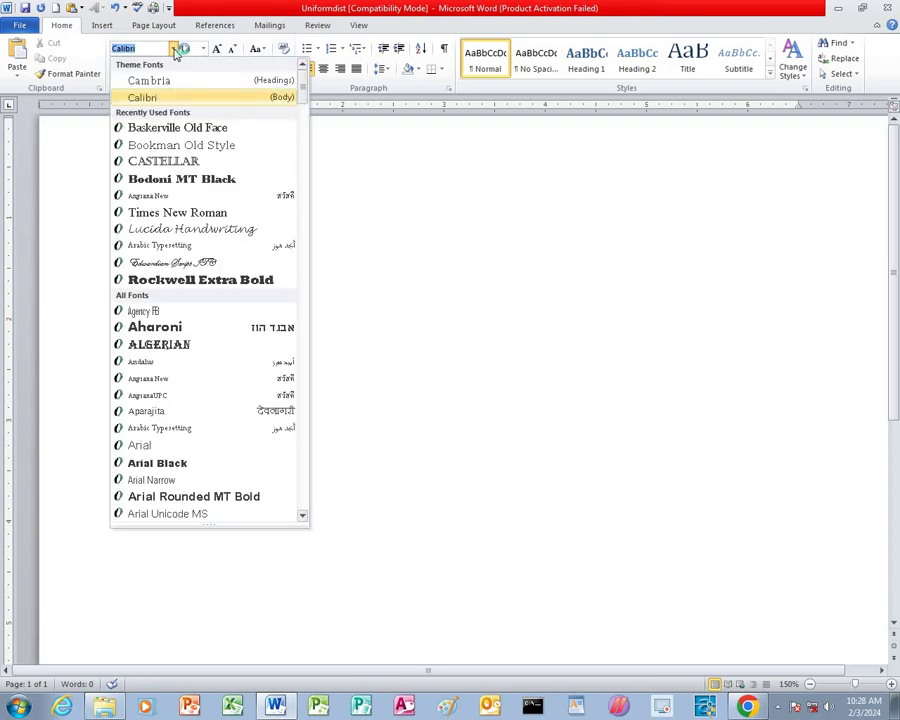
{"action": "left_click", "coordinate": [179, 215]}
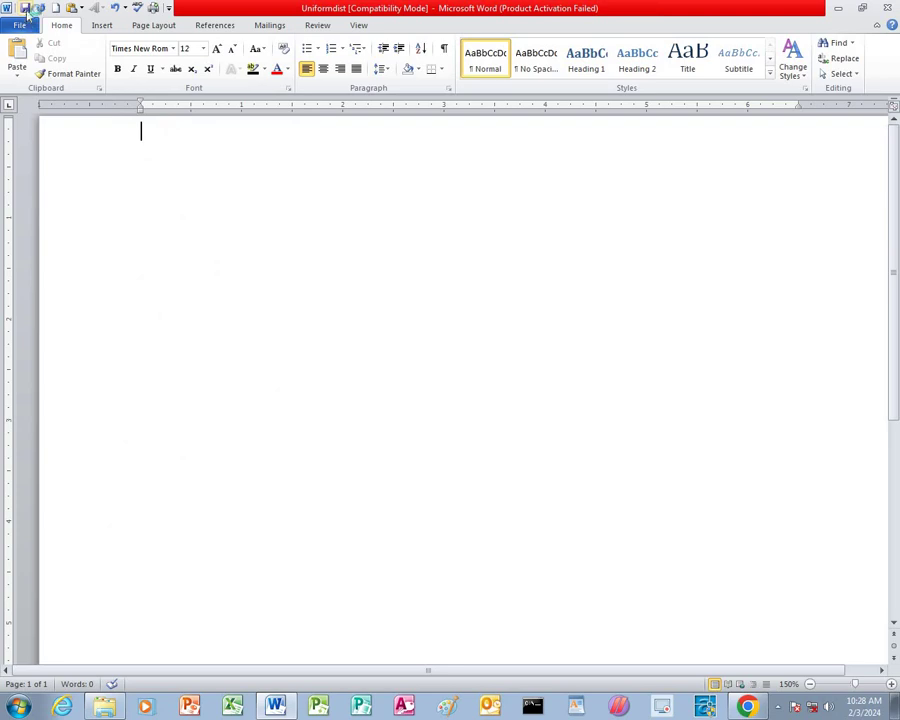
Step: Close the document and reopen Uniformdist from the DANTECH COMPUTER SOLUTIONS folder, dismissing the activation notice
{"action": "left_click", "coordinate": [887, 8]}
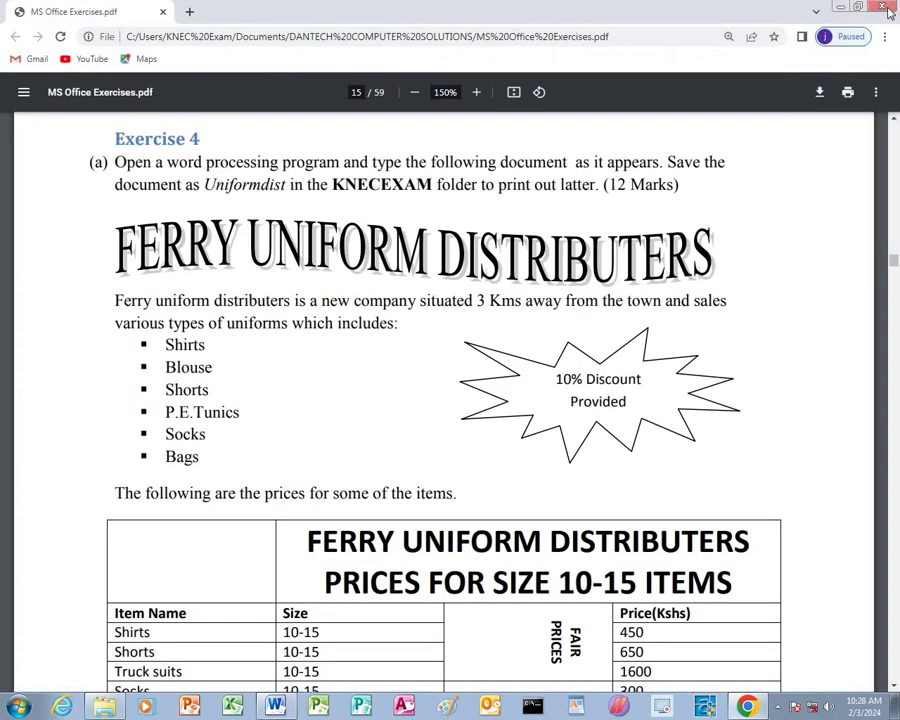
{"action": "left_click", "coordinate": [107, 710]}
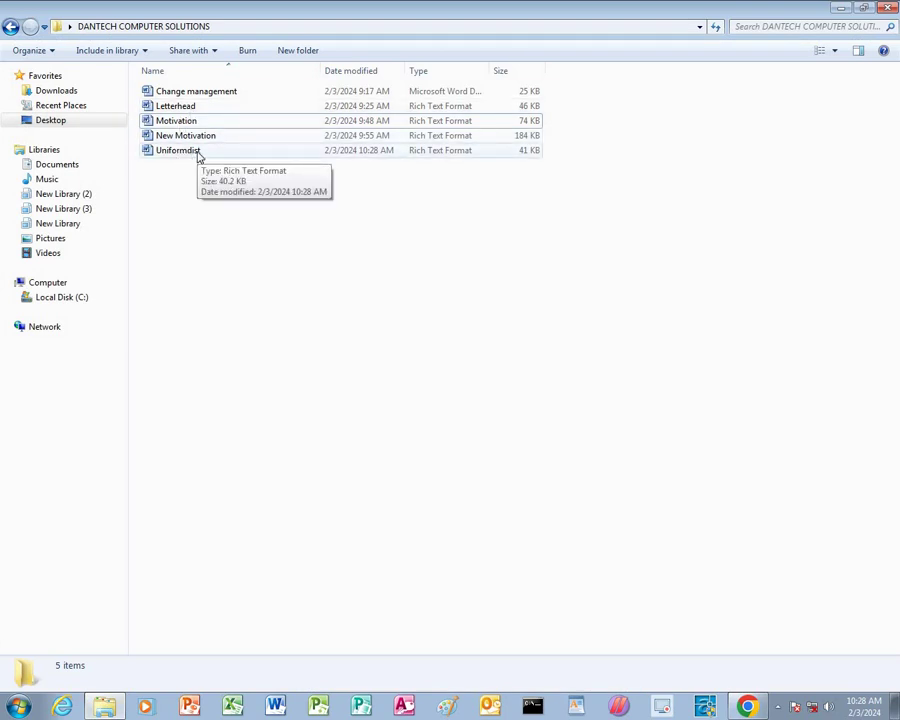
{"action": "double_click", "coordinate": [198, 152]}
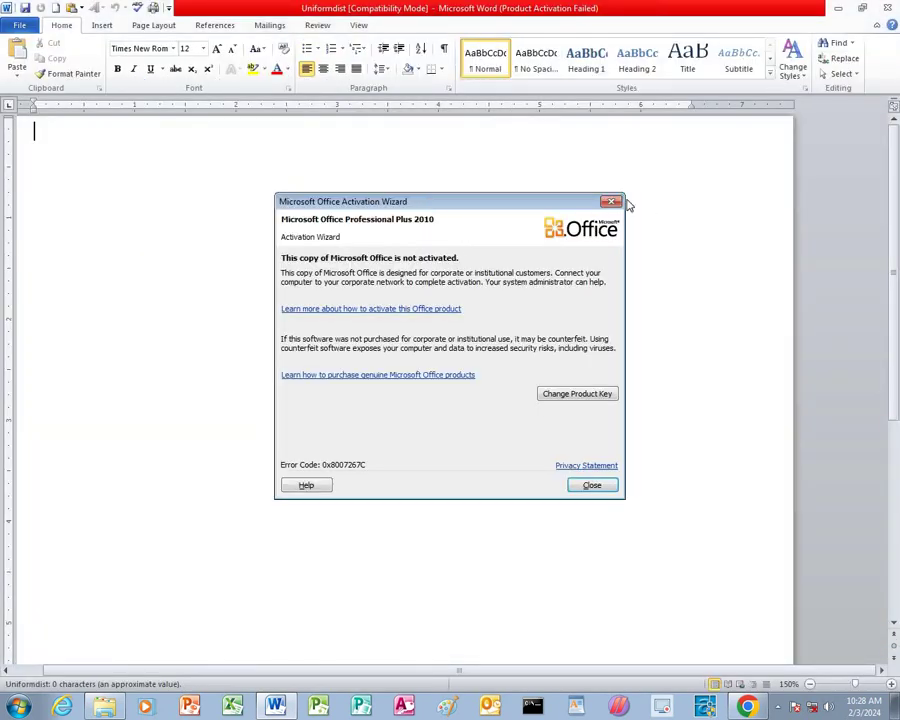
{"action": "left_click", "coordinate": [611, 201]}
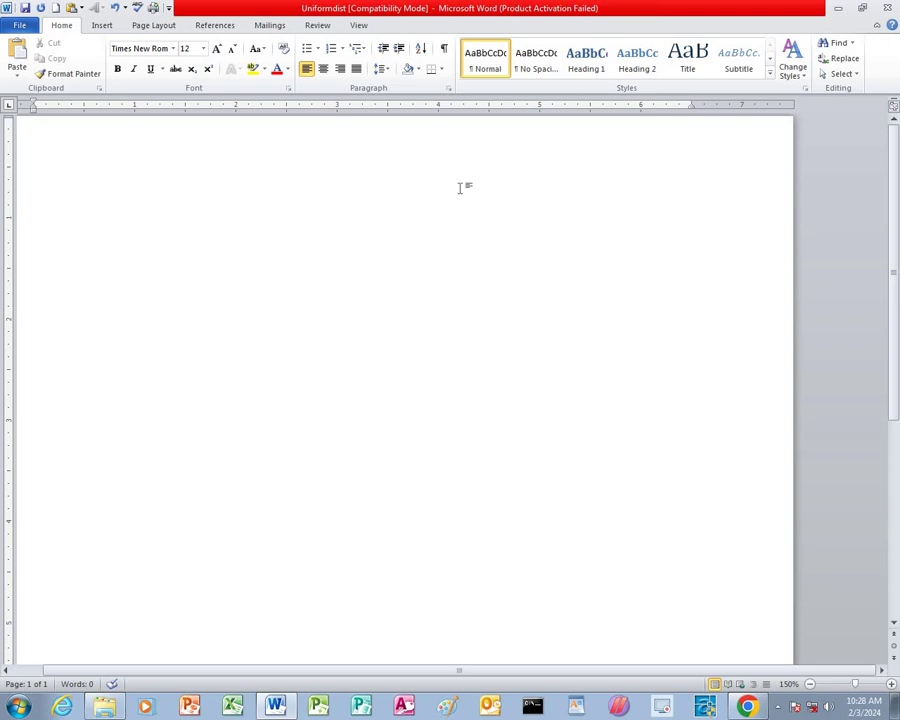
Step: Enter the centered heading "FERRY UNIFORM DISTRIBUTERS" on the first line of the document
{"action": "left_click", "coordinate": [323, 69]}
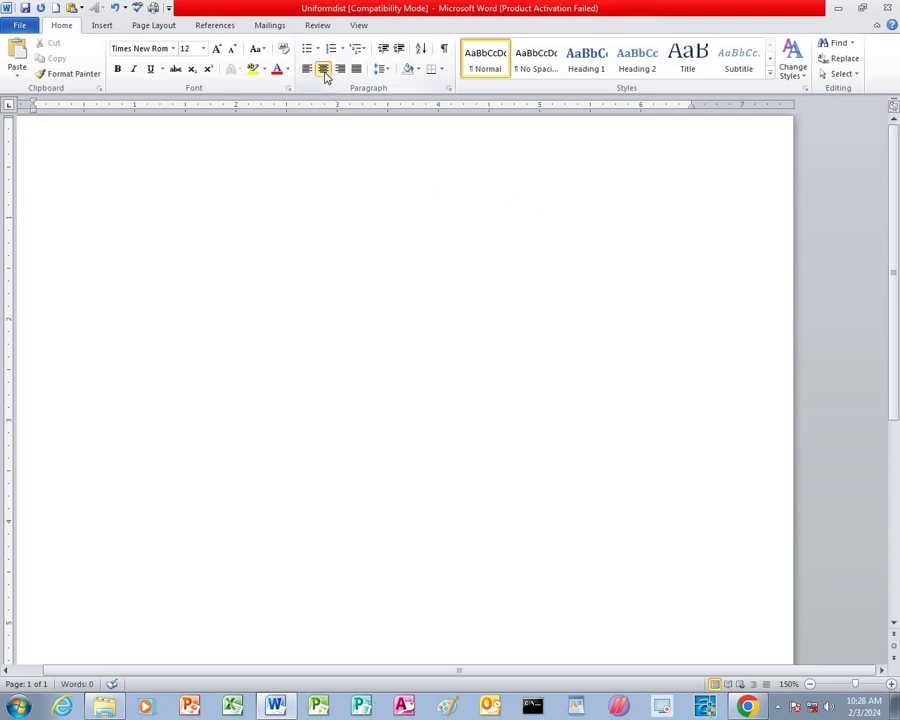
{"action": "type", "text": "ferr"}
{"action": "key", "text": "BackSpace"}
{"action": "key", "text": "BackSpace"}
{"action": "key", "text": "BackSpace"}
{"action": "key", "text": "BackSpace"}
{"action": "type", "text": "FERR"}
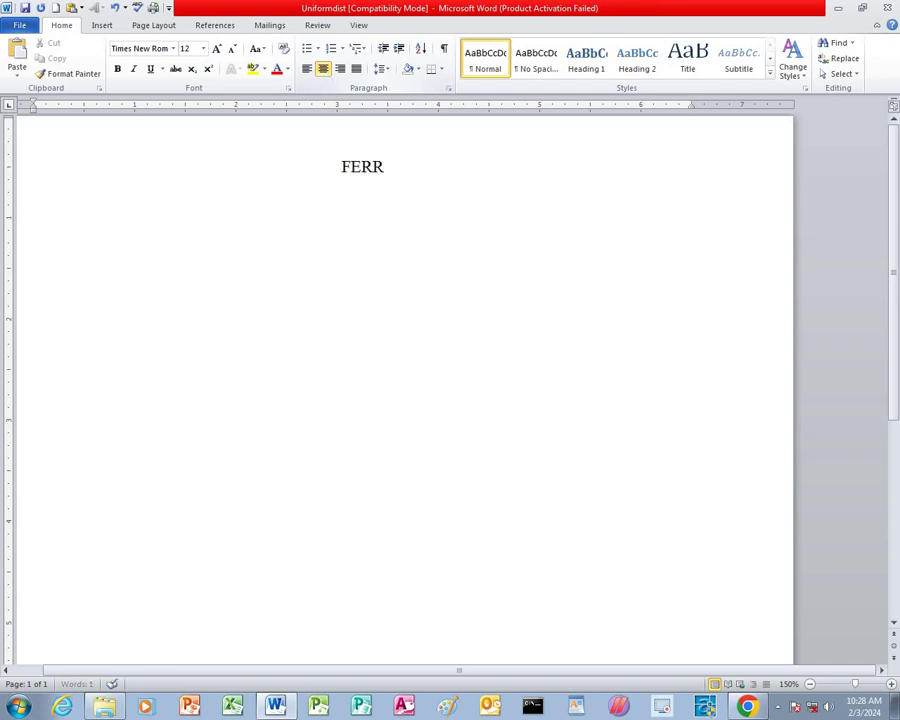
{"action": "type", "text": "Y UNIFO"}
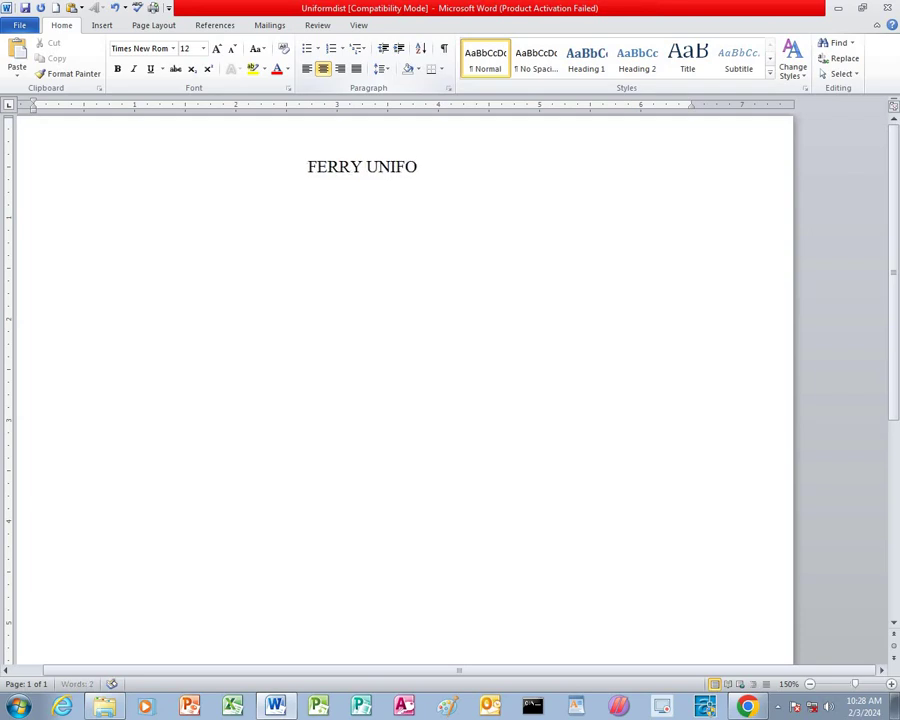
{"action": "type", "text": "RM DISTR"}
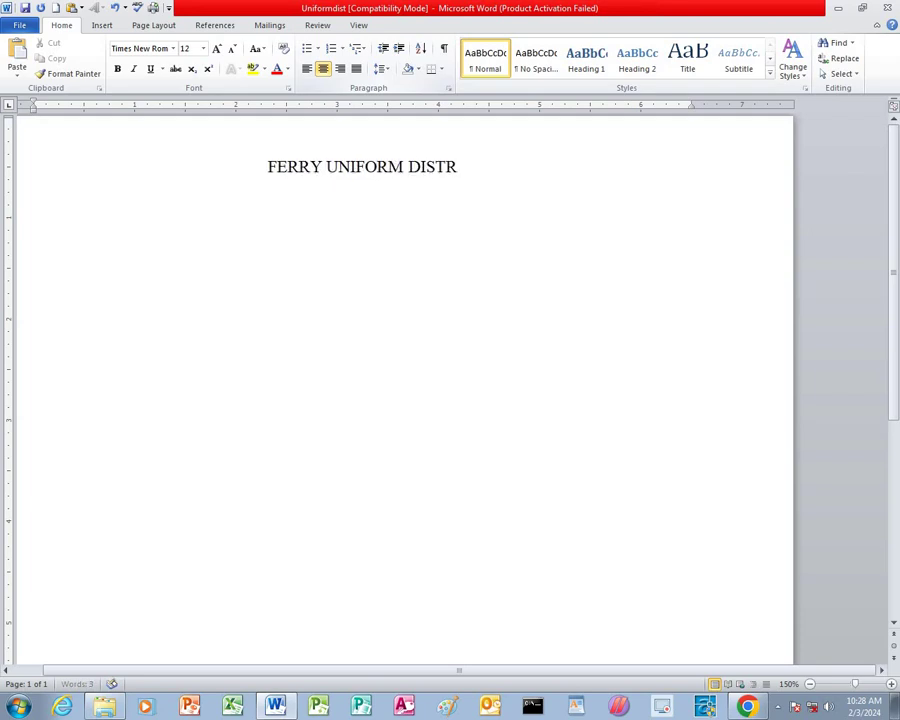
{"action": "type", "text": "IBUTERS"}
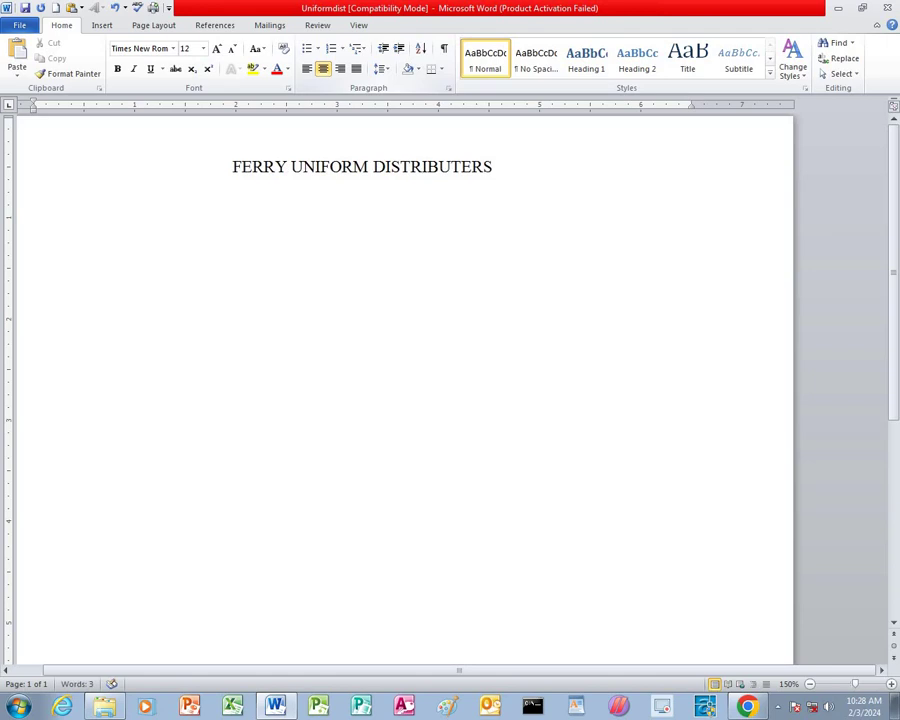
Step: Start a left-aligned paragraph below the heading with the words "Ferry uniform distributers"
{"action": "key", "text": "Return"}
{"action": "left_click", "coordinate": [308, 69]}
{"action": "type", "text": "f"}
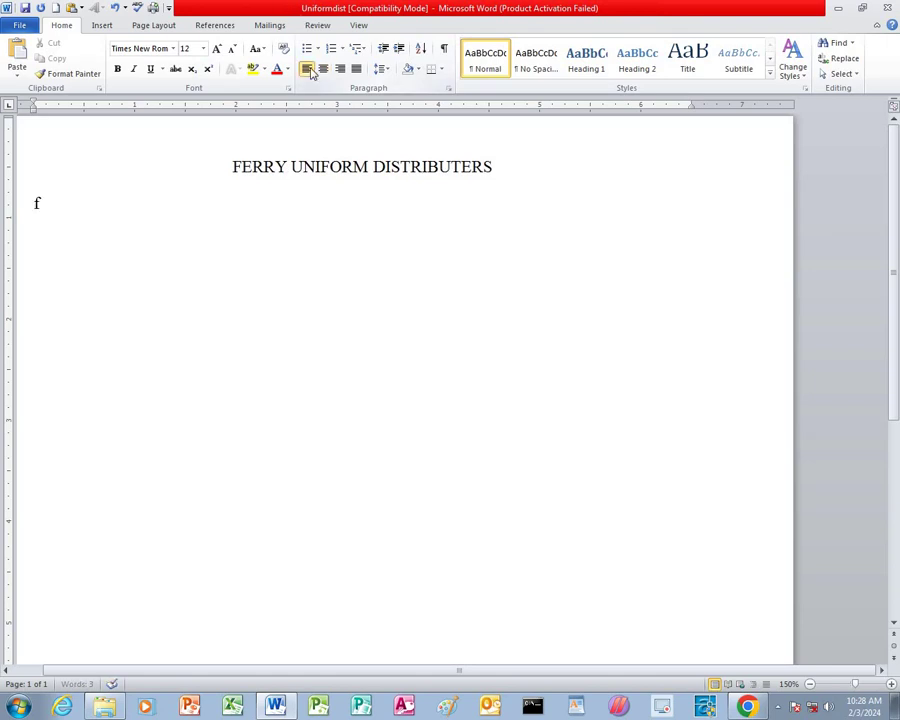
{"action": "type", "text": "ERRRY "}
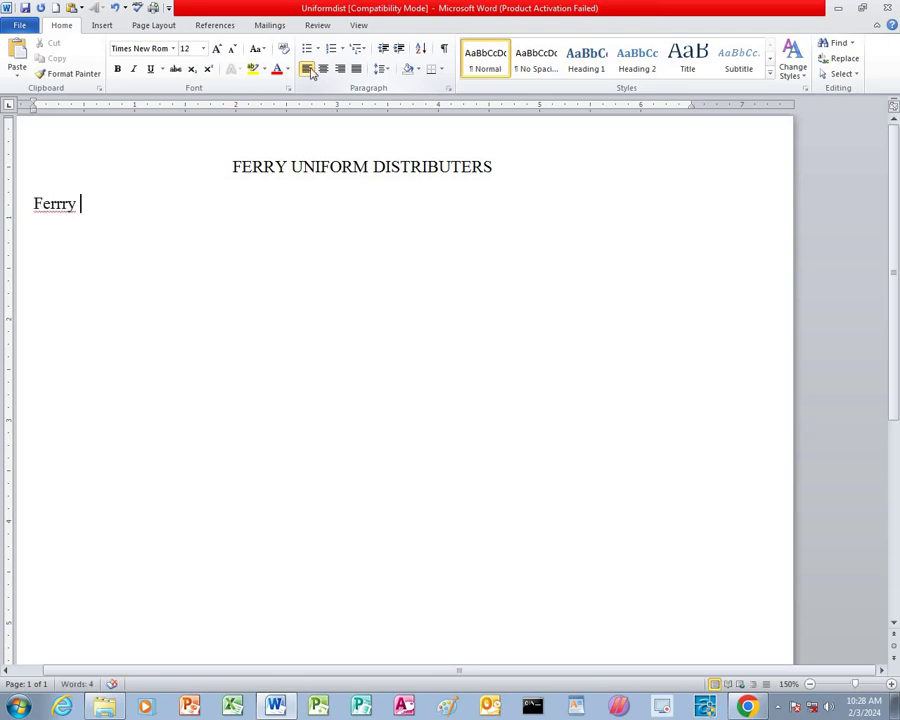
{"action": "type", "text": "Y"}
{"action": "key", "text": "BackSpace"}
{"action": "key", "text": "BackSpace"}
{"action": "key", "text": "BackSpace"}
{"action": "key", "text": "BackSpace"}
{"action": "type", "text": "Y"}
{"action": "key", "text": "BackSpace"}
{"action": "key", "text": "BackSpace"}
{"action": "type", "text": "y  uniform"}
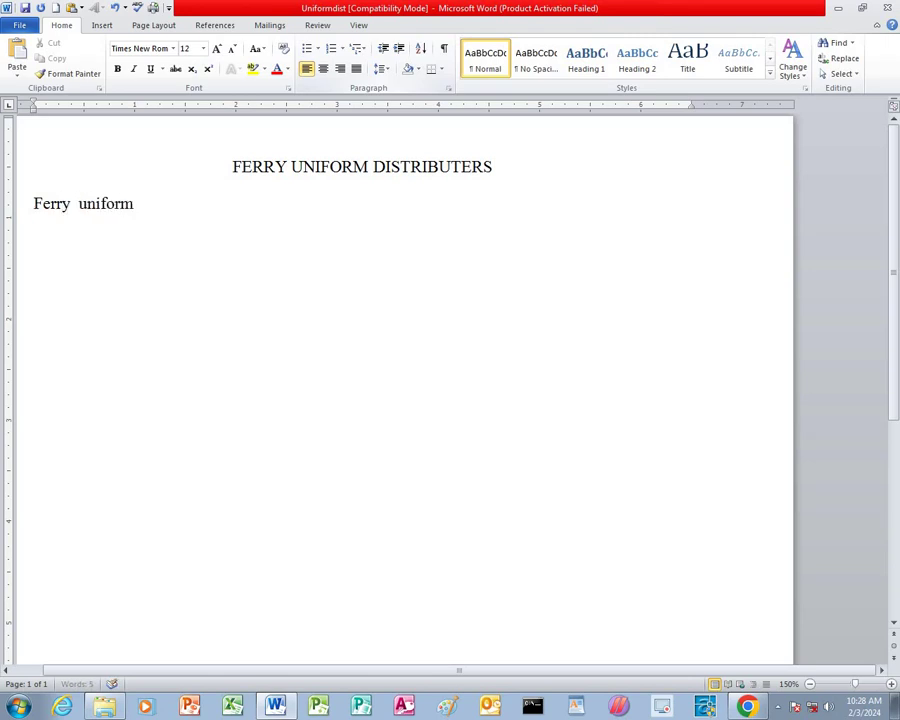
{"action": "type", "text": " distributers"}
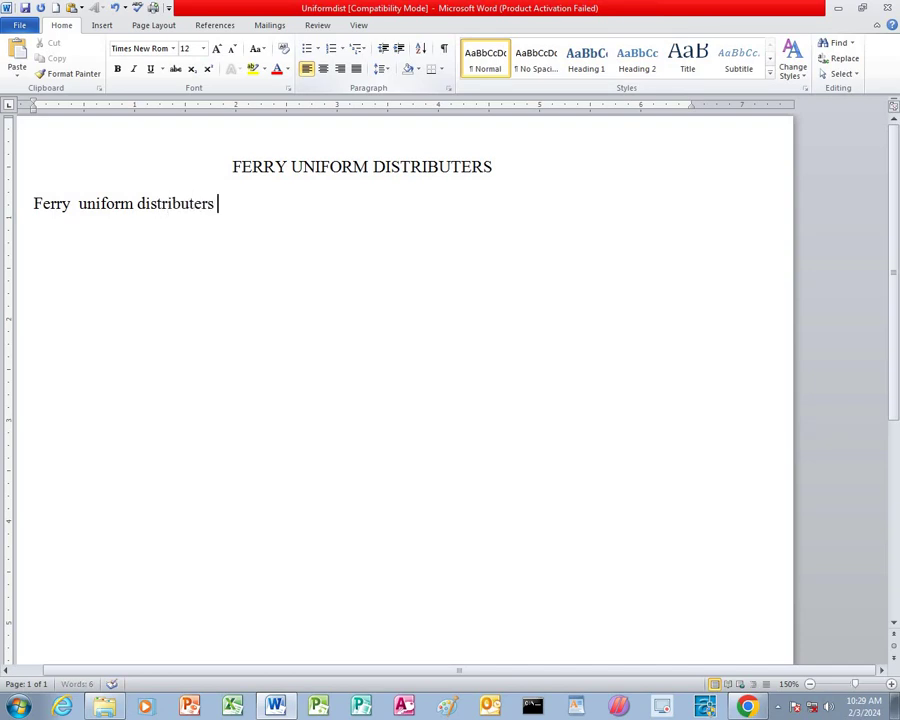
Step: Continue the paragraph below the heading with "is a new company situated 3 Kms away from the town"
{"action": "type", "text": " is a new "}
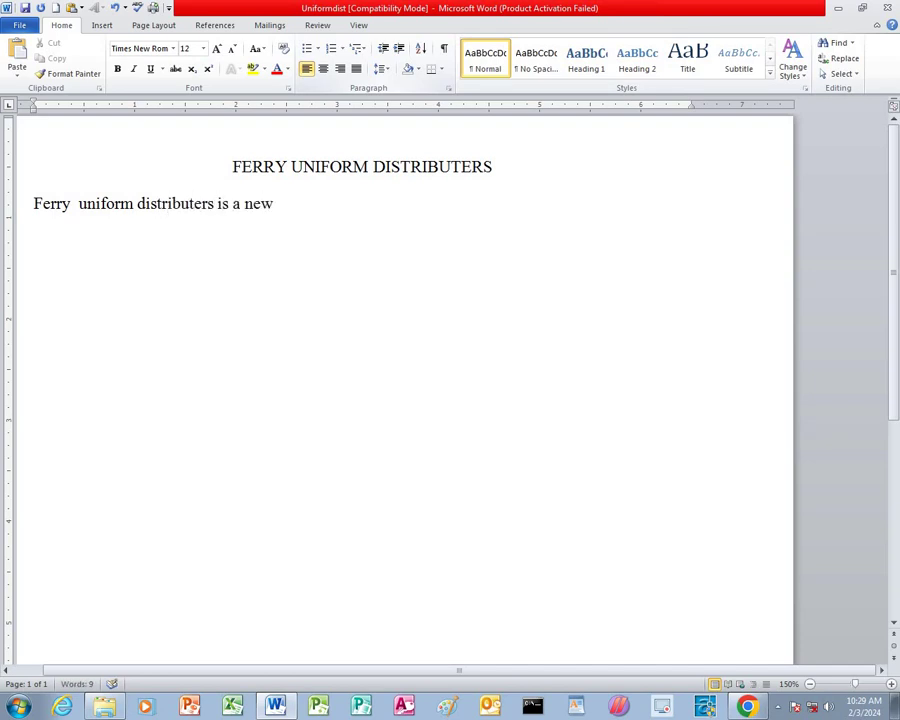
{"action": "type", "text": "company"}
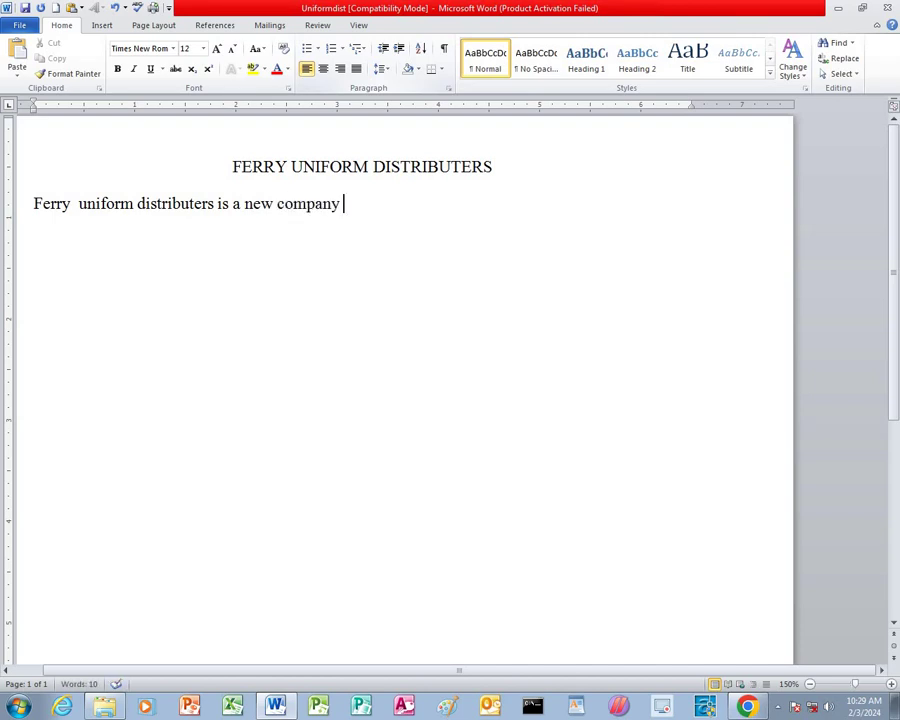
{"action": "type", "text": " situated"}
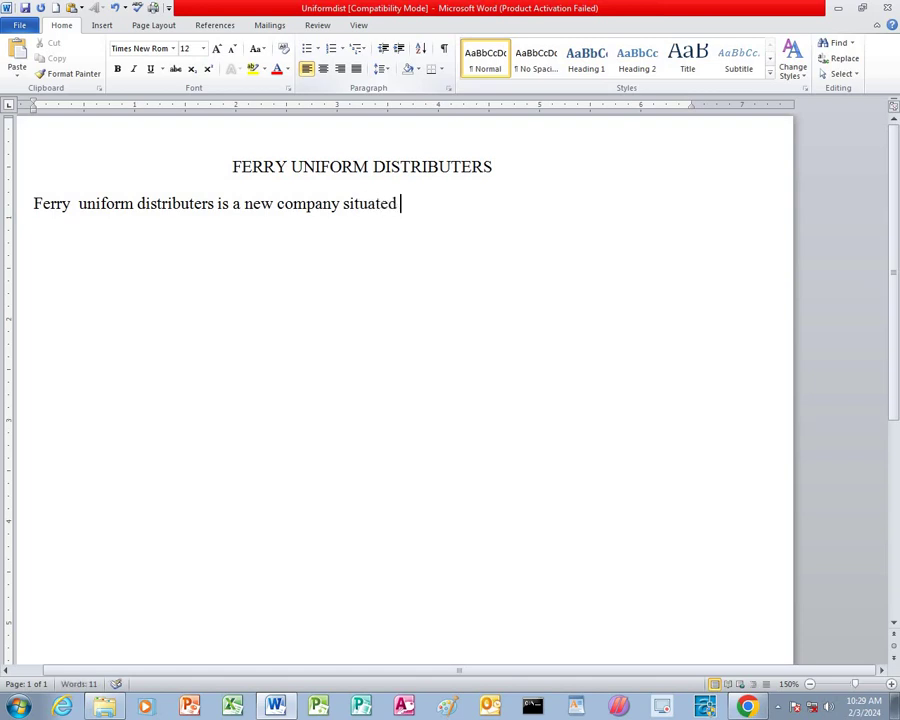
{"action": "type", "text": " 3 Kms"}
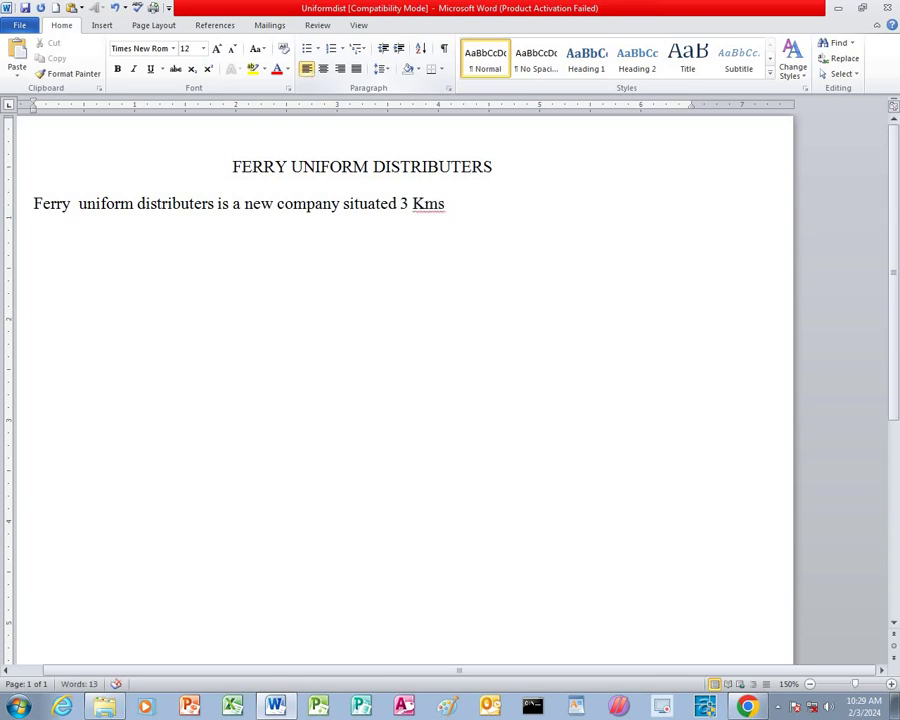
{"action": "type", "text": " away from th"}
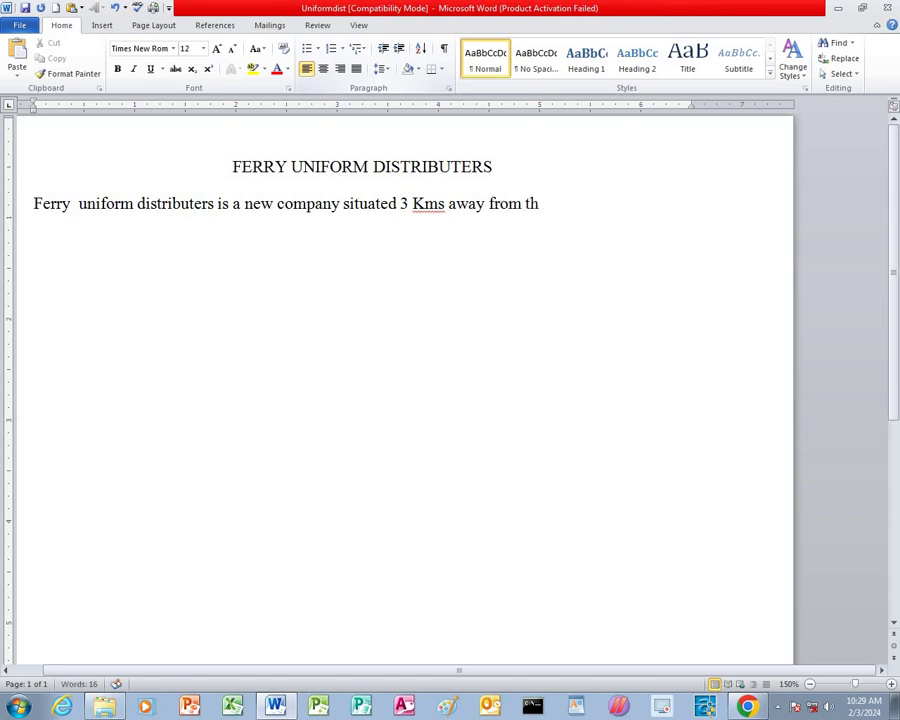
{"action": "type", "text": "e town s"}
{"action": "key", "text": "BackSpace"}
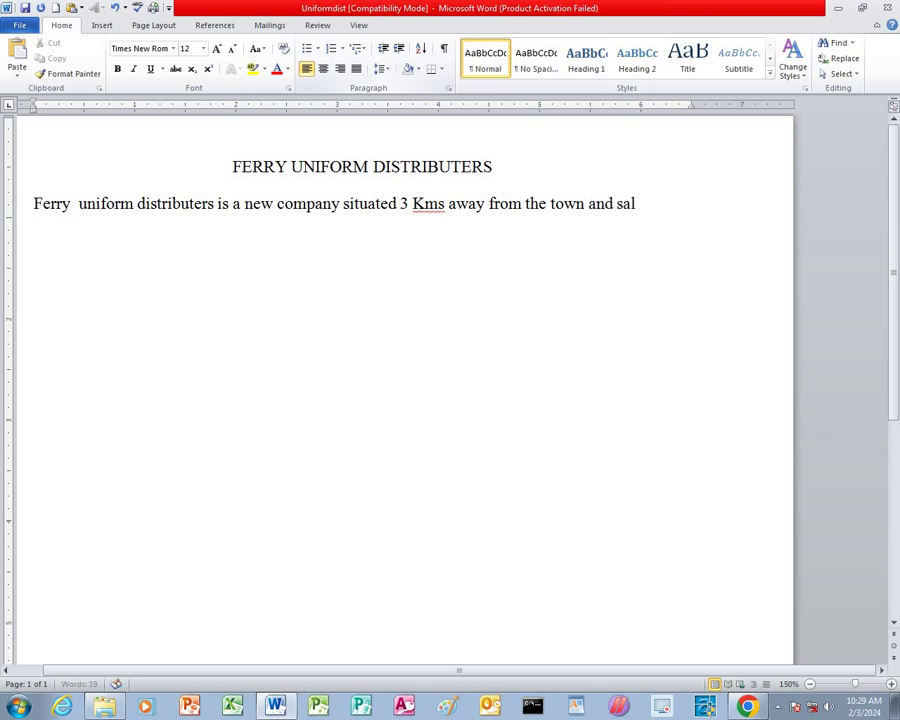
Step: Finish the paragraph with "and sales various types of uniforms which includes:" and start a new paragraph
{"action": "type", "text": "and sales various"}
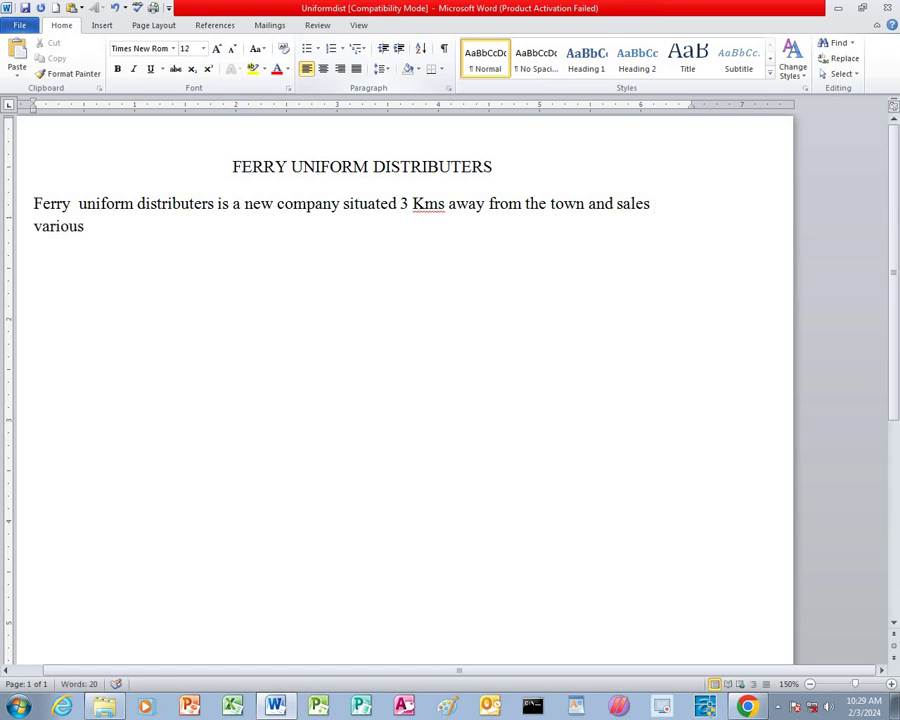
{"action": "type", "text": " types of u"}
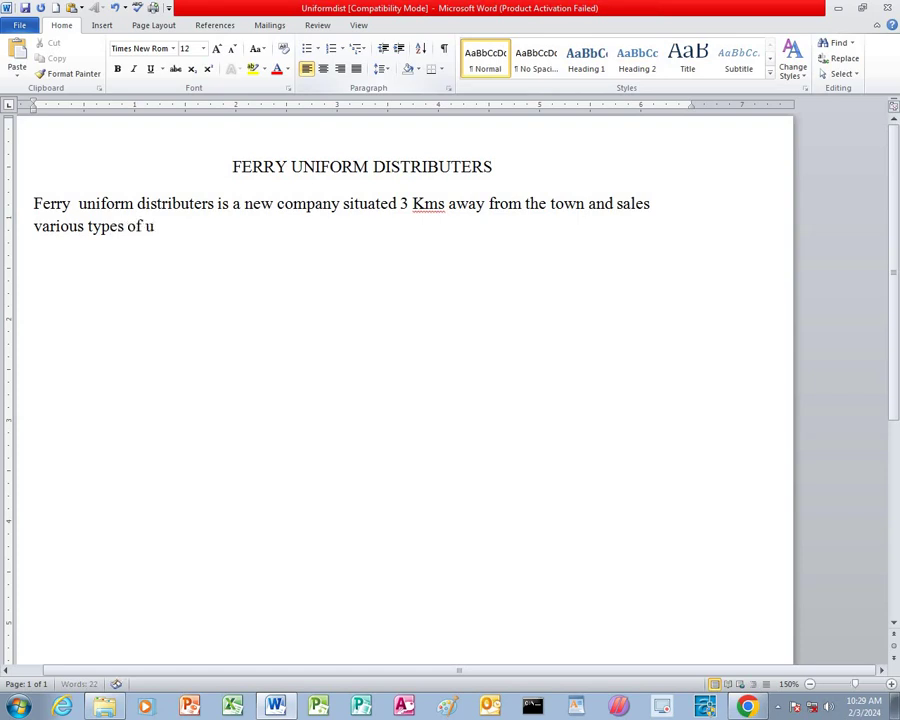
{"action": "type", "text": "niforms whi"}
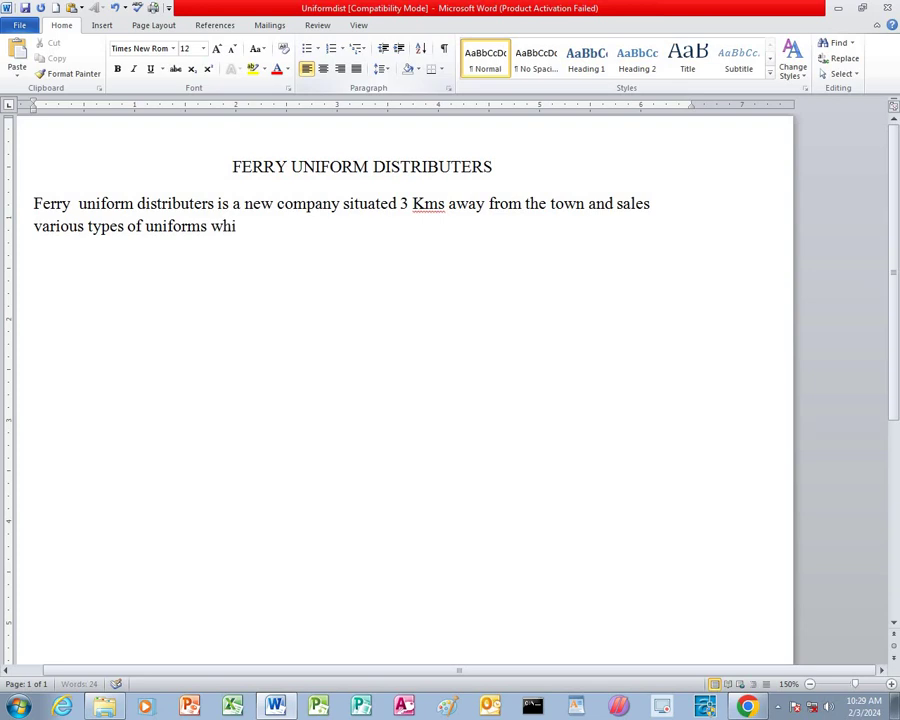
{"action": "type", "text": "ch in"}
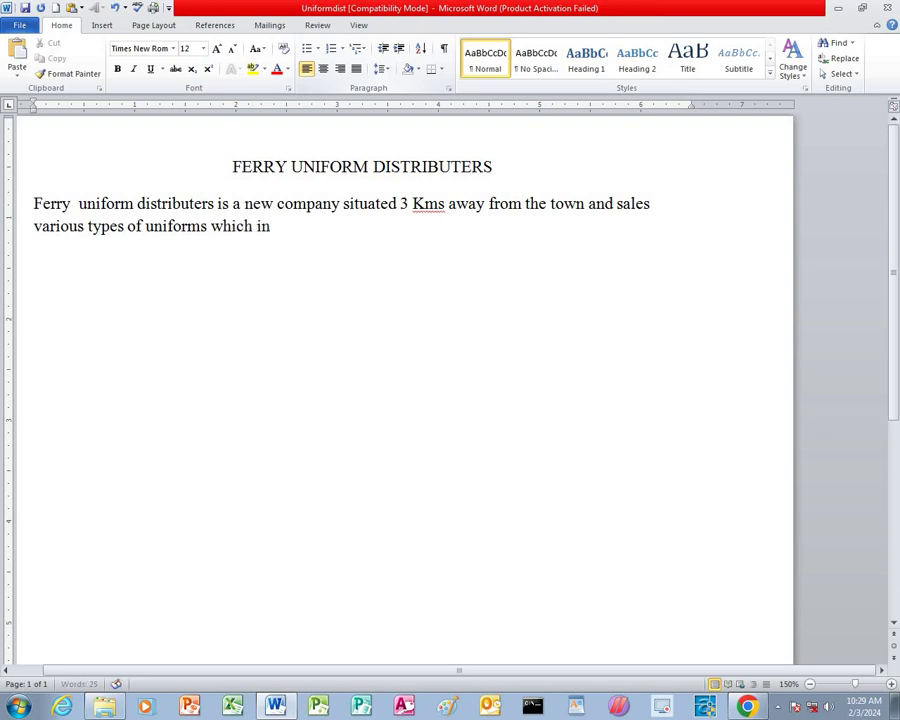
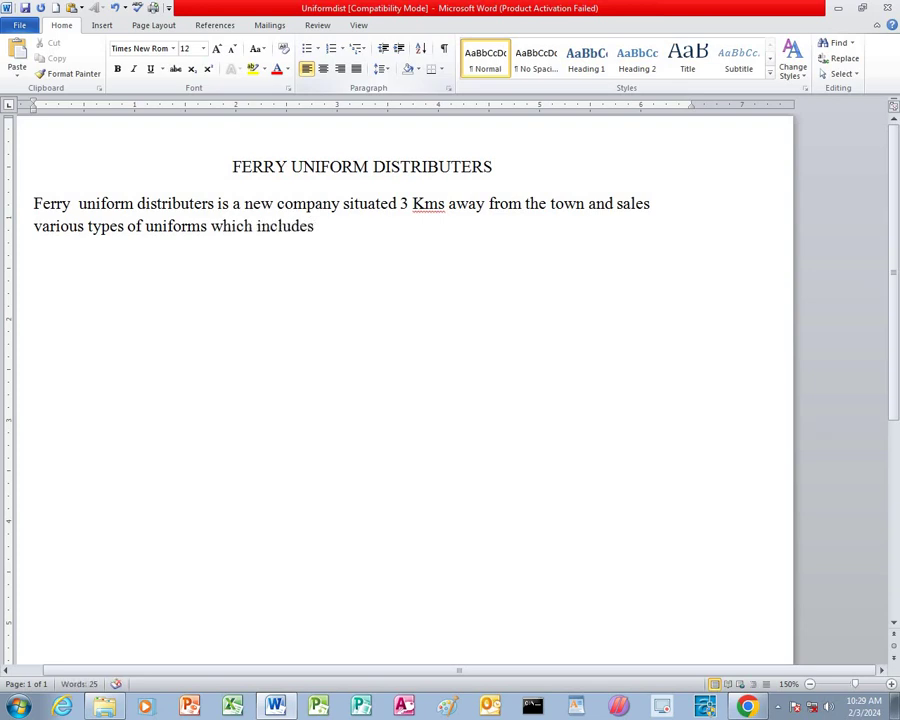
{"action": "type", "text": ":"}
{"action": "key", "text": "Return"}
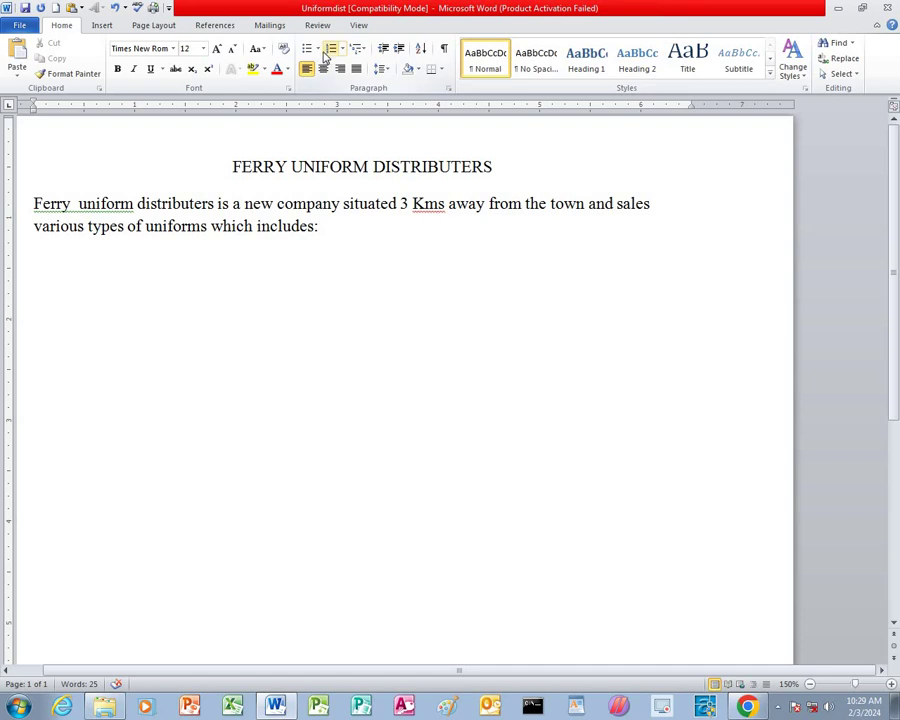
Step: Start a square-bulleted list below the paragraph with the items Shirts, Blouse and Shorts
{"action": "left_click", "coordinate": [318, 48]}
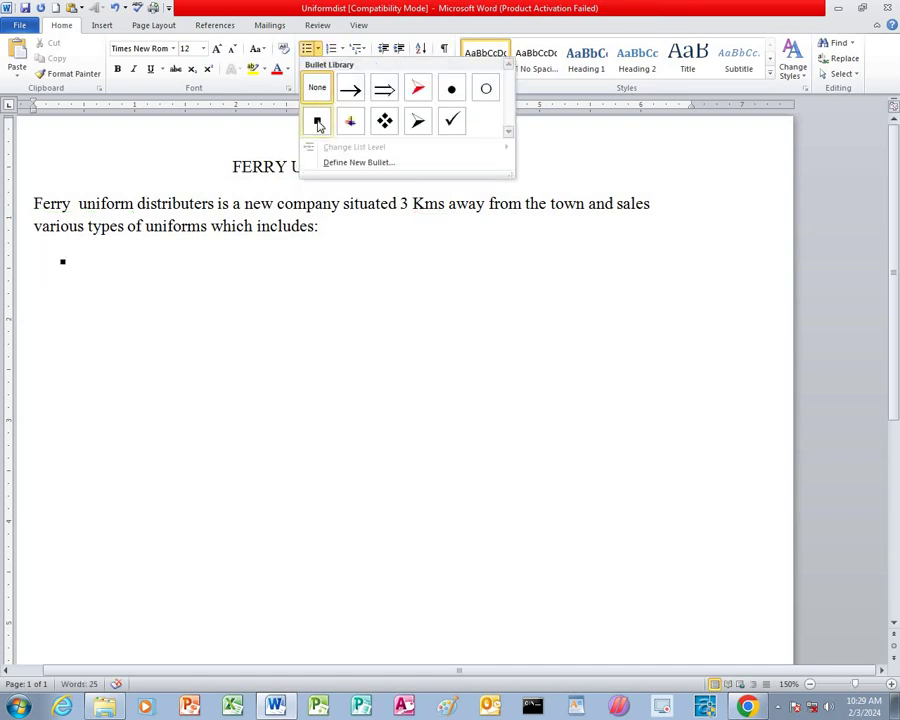
{"action": "left_click", "coordinate": [318, 124]}
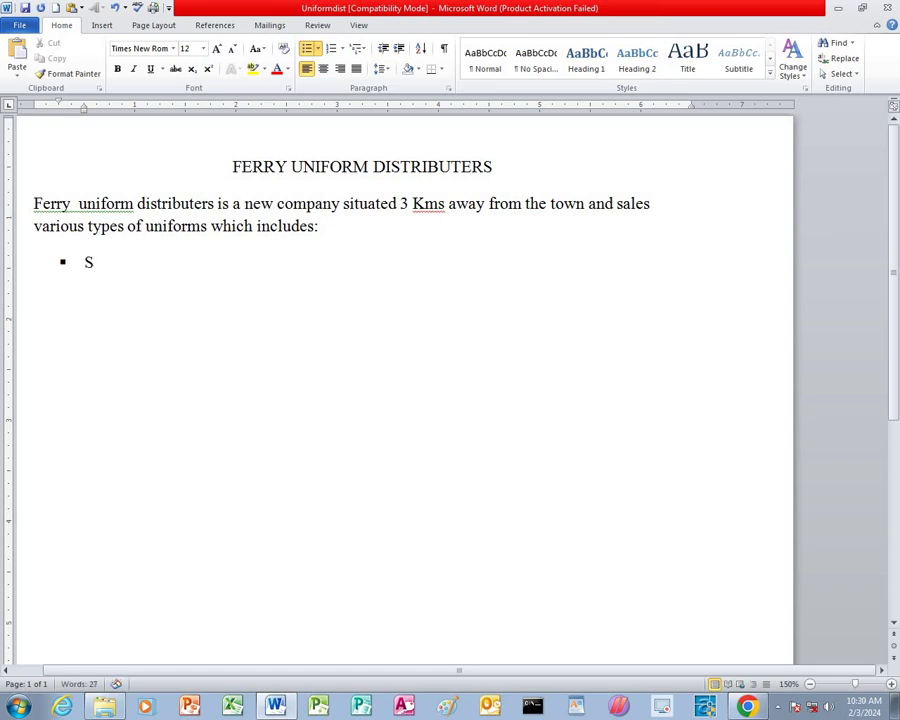
{"action": "type", "text": "Shirts"}
{"action": "key", "text": "Return"}
{"action": "type", "text": "B"}
{"action": "key", "text": "BackSpace"}
{"action": "type", "text": "Blouse"}
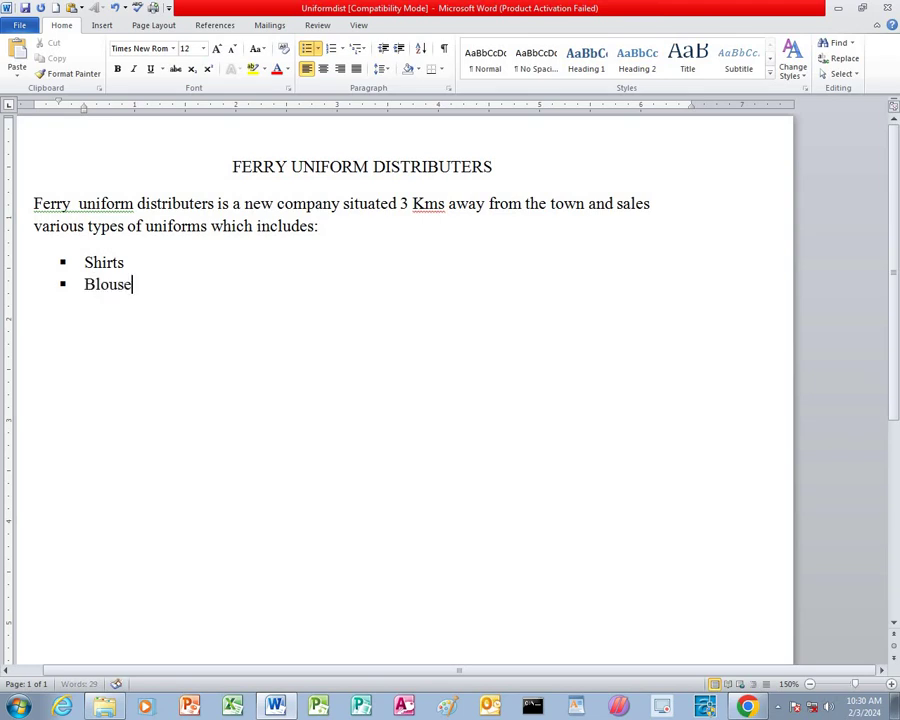
{"action": "key", "text": "Return"}
{"action": "type", "text": "Shorts"}
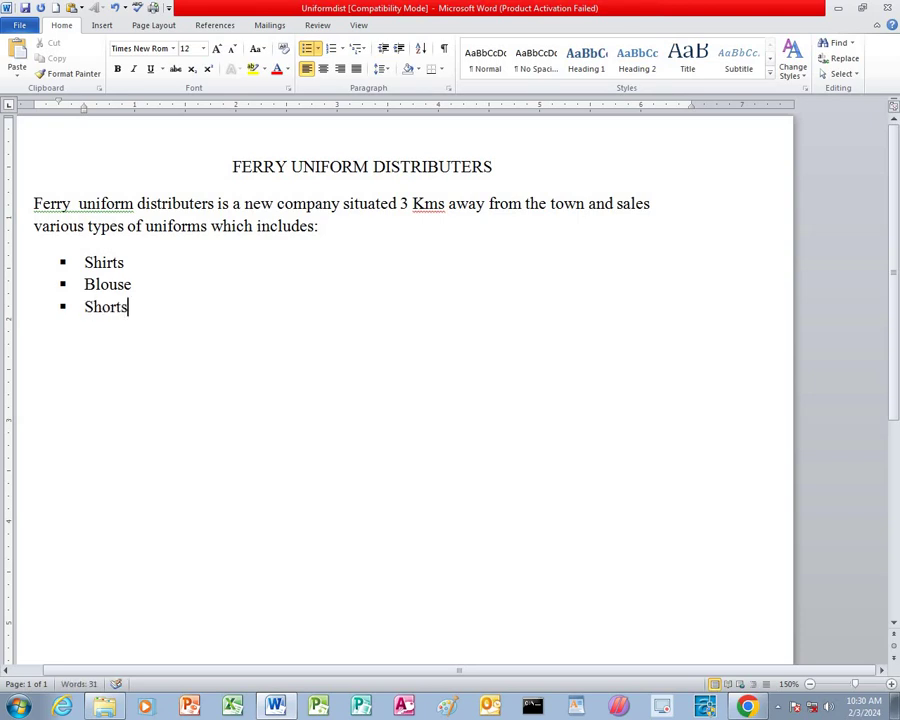
Step: Add the bulleted items P.E. Tunics, Socks and Bags, and end the list with a plain paragraph
{"action": "key", "text": "Return"}
{"action": "type", "text": "P.E. Tunics"}
{"action": "key", "text": "Return"}
{"action": "type", "text": "Socks"}
{"action": "key", "text": "Return"}
{"action": "type", "text": "Bags"}
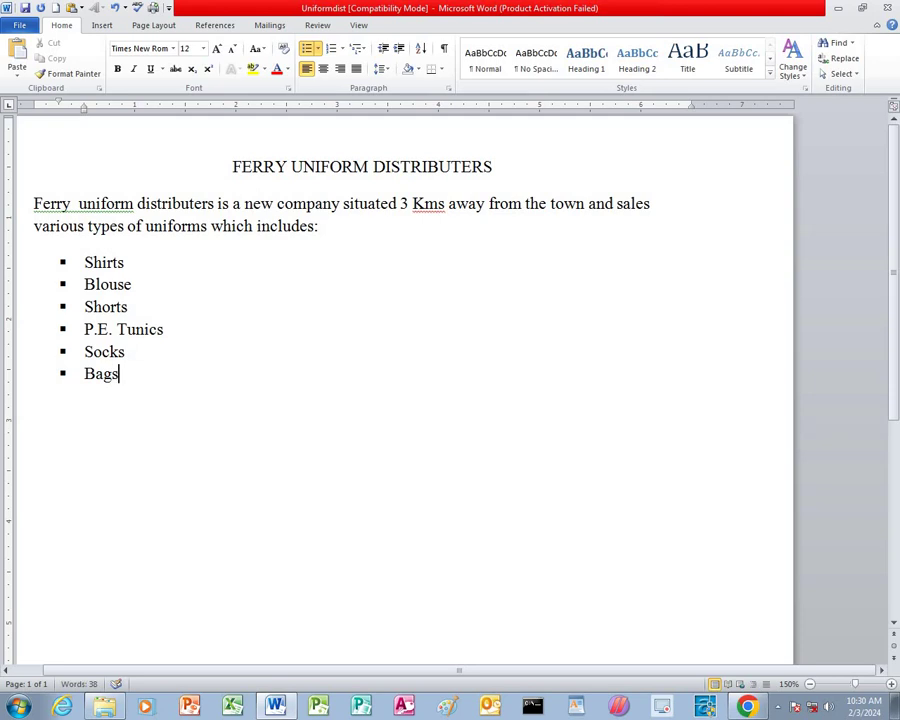
{"action": "key", "text": "Return"}
{"action": "key", "text": "Return"}
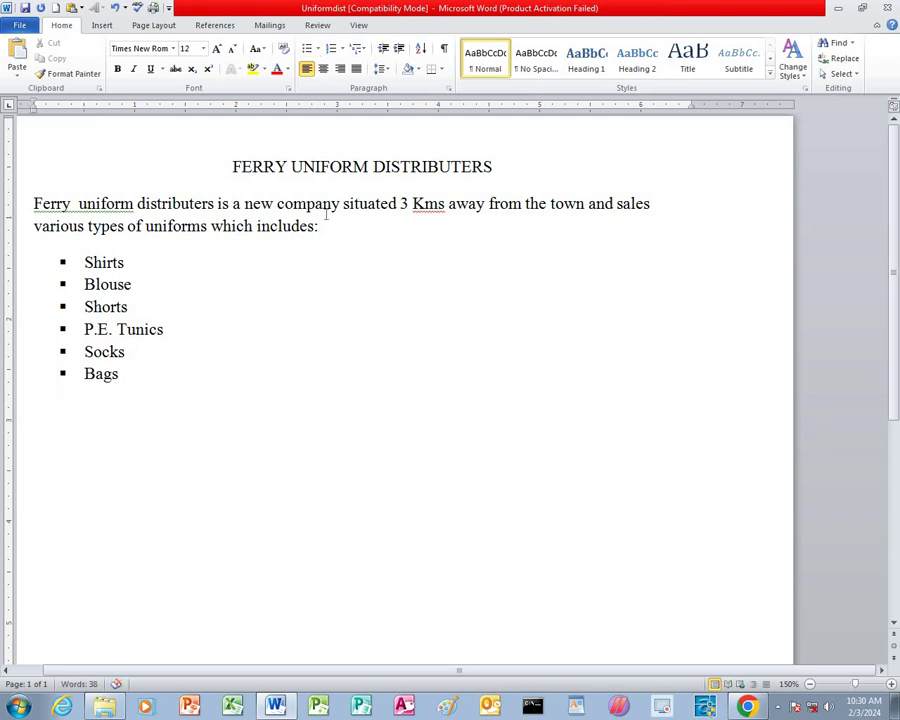
Step: Enter the sentence "The following are the prices for some of the items." below the list and start a new paragraph
{"action": "type", "text": "tHE FOL"}
{"action": "key", "text": "BackSpace"}
{"action": "key", "text": "BackSpace"}
{"action": "key", "text": "BackSpace"}
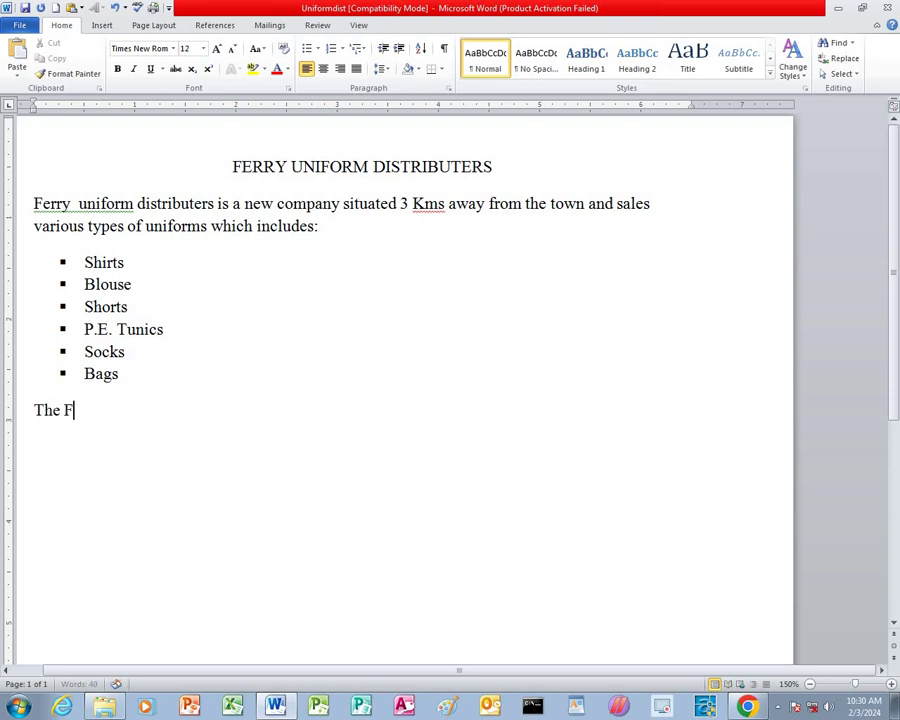
{"action": "type", "text": "following are the "}
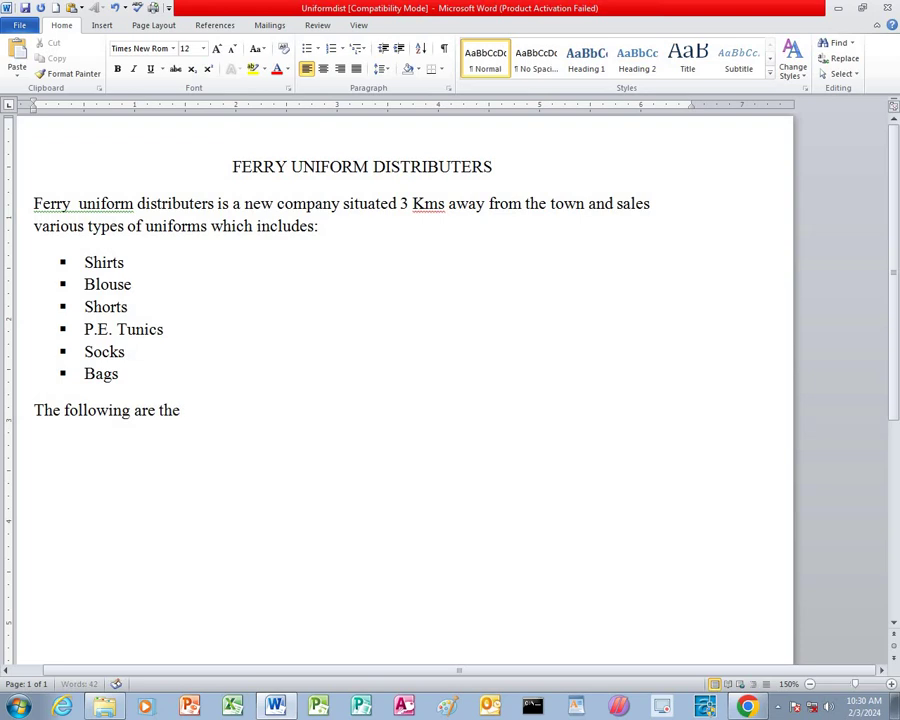
{"action": "type", "text": "prices for some"}
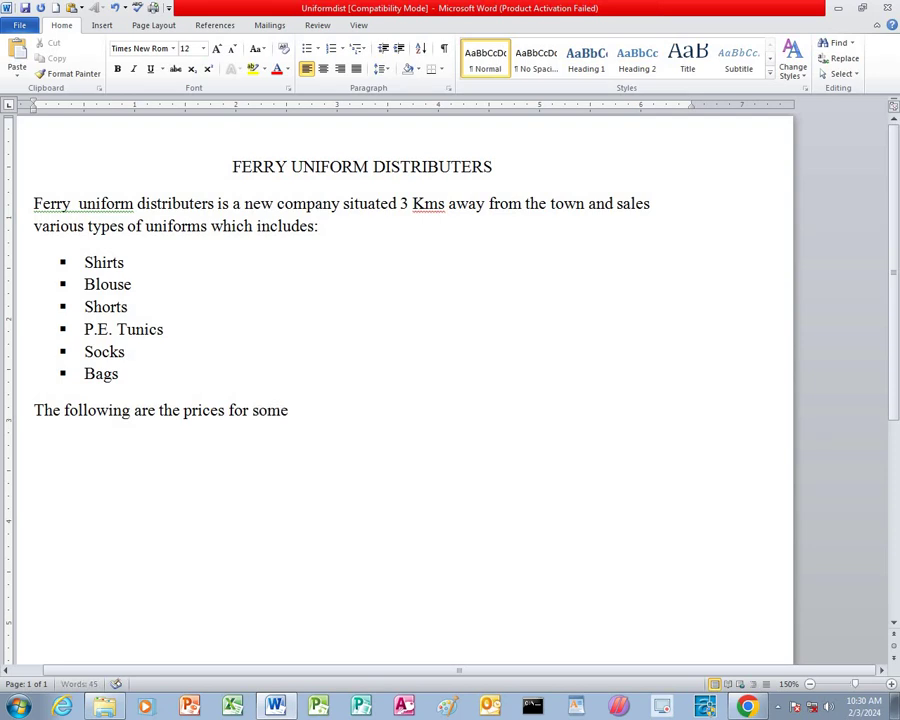
{"action": "type", "text": " of the items."}
{"action": "key", "text": "Return"}
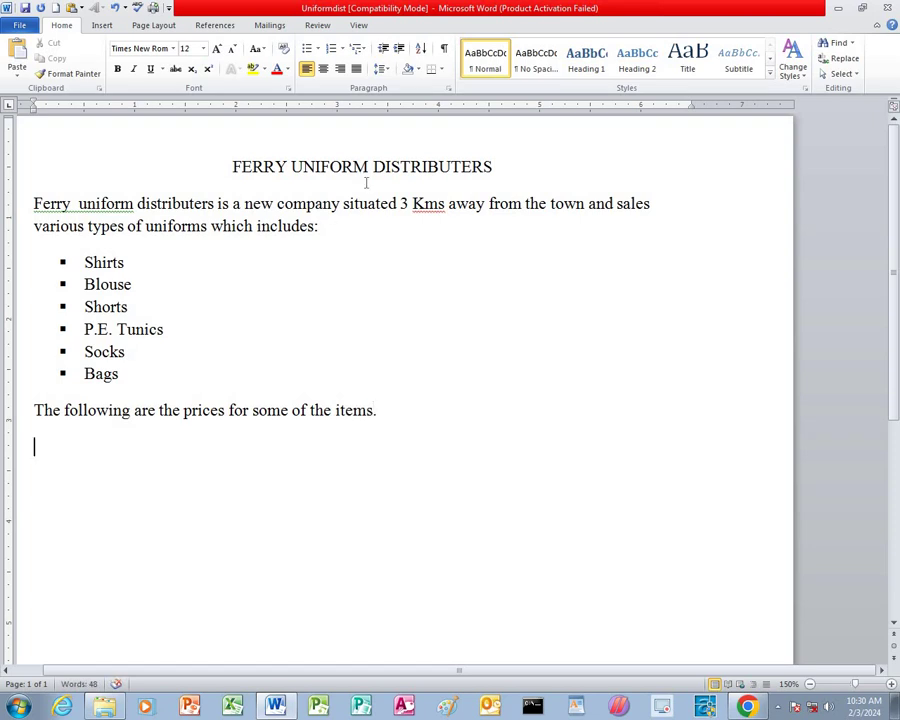
Step: Accept the grammar suggestions "Ferry uniform" and "distributer is" in the first paragraph, and clear the spelling flag on "Kms"
{"action": "right_click", "coordinate": [125, 208]}
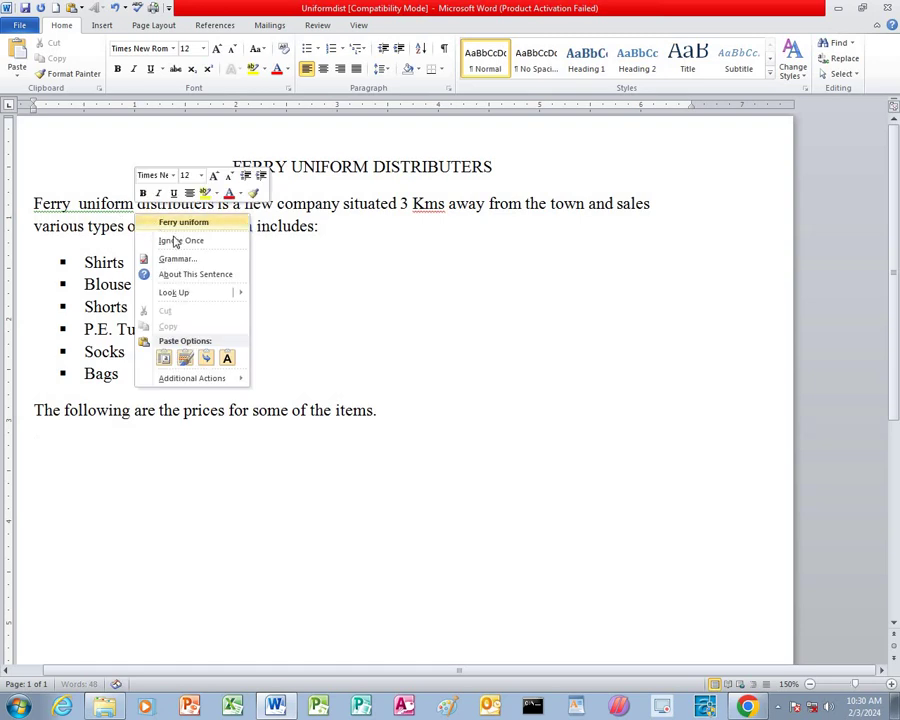
{"action": "left_click", "coordinate": [190, 222]}
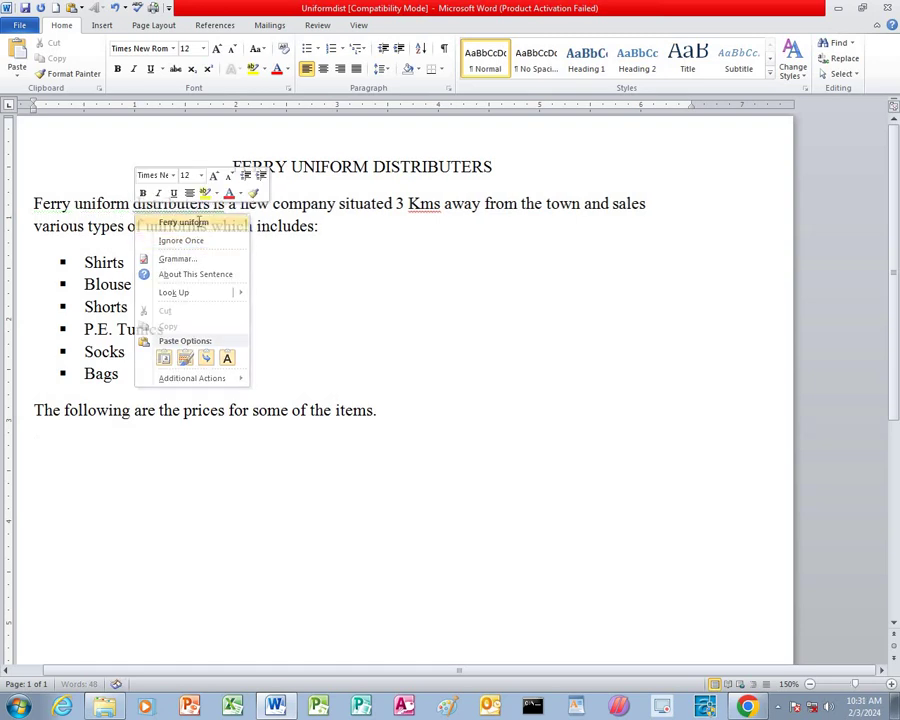
{"action": "right_click", "coordinate": [208, 210]}
{"action": "left_click", "coordinate": [249, 237]}
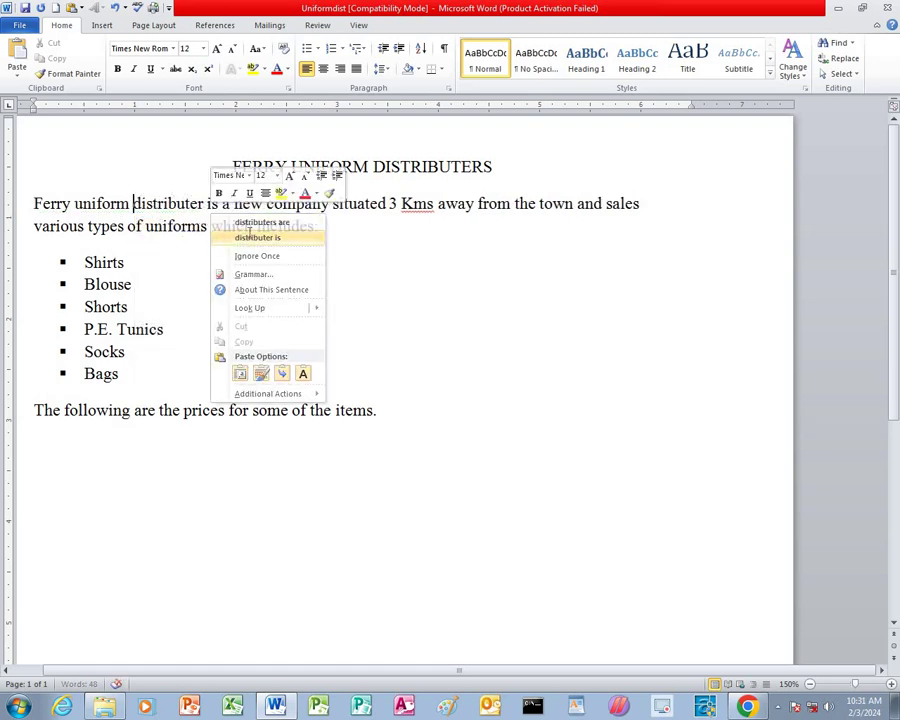
{"action": "right_click", "coordinate": [430, 209]}
{"action": "left_click", "coordinate": [470, 318]}
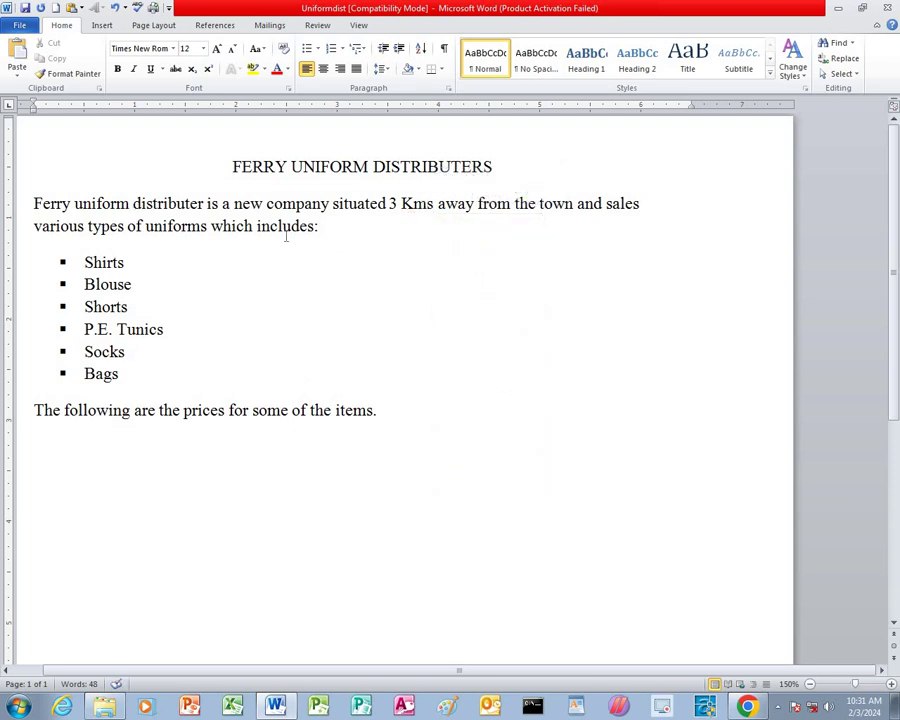
Step: Convert the heading "FERRY UNIFORM DISTRIBUTERS" into WordArt in the wavy blue-to-teal gradient style, using Times New Roman at size 36
{"action": "left_click_drag", "start_coordinate": [232, 167], "coordinate": [492, 170]}
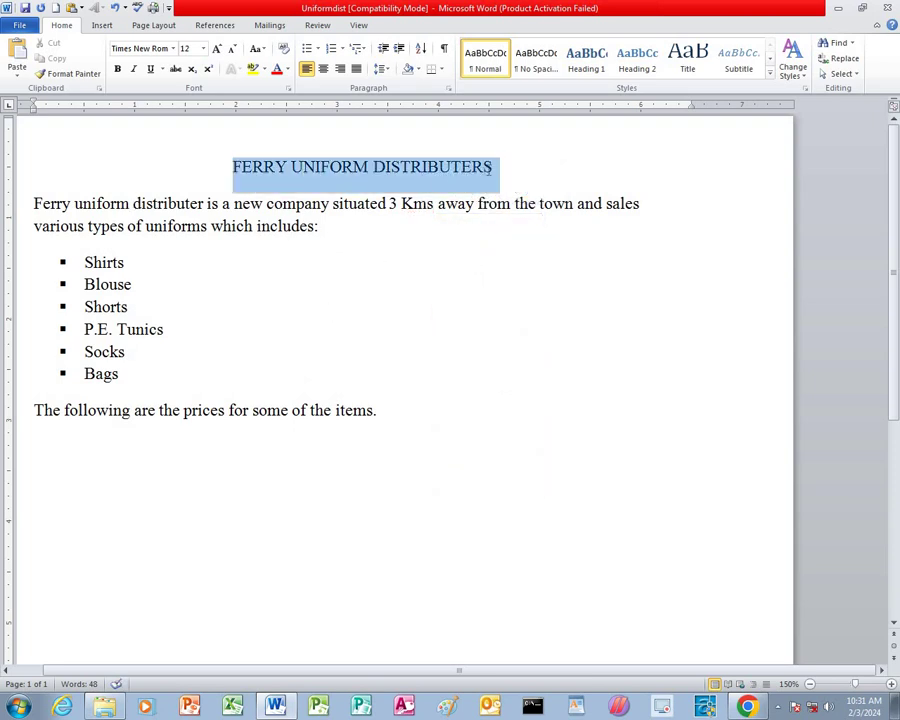
{"action": "left_click", "coordinate": [106, 27]}
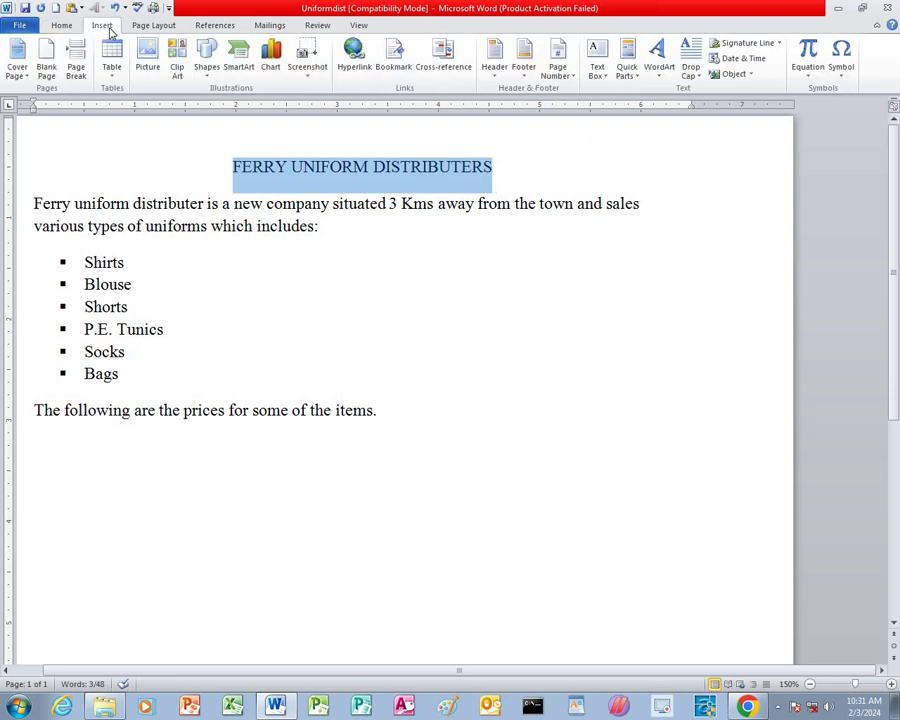
{"action": "left_click", "coordinate": [660, 72]}
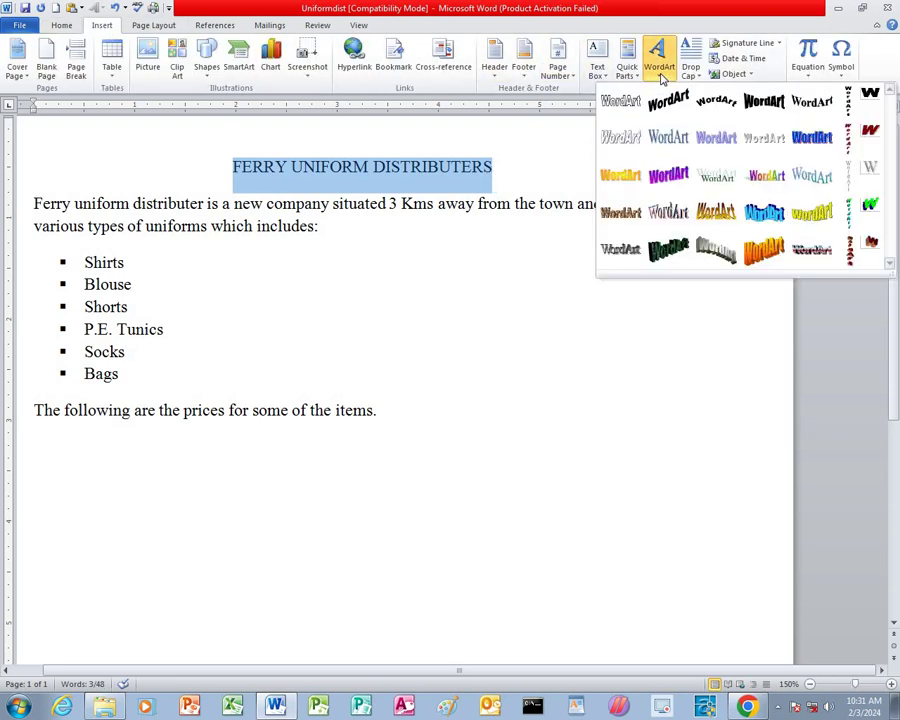
{"action": "left_click", "coordinate": [806, 186]}
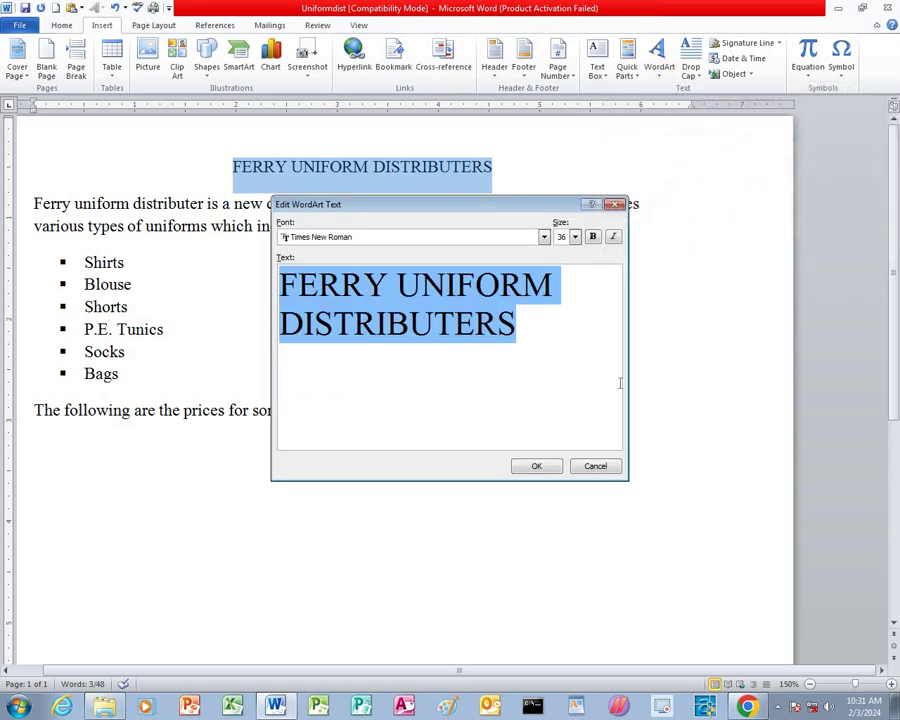
{"action": "left_click", "coordinate": [536, 467]}
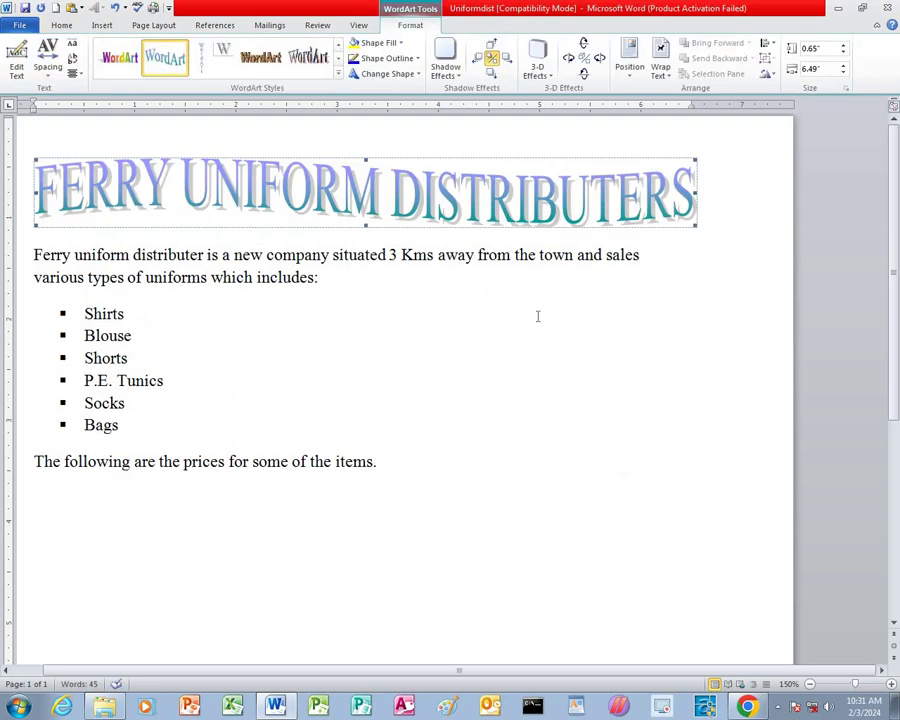
Step: Fill the WordArt heading with black and deselect it
{"action": "left_click", "coordinate": [388, 43]}
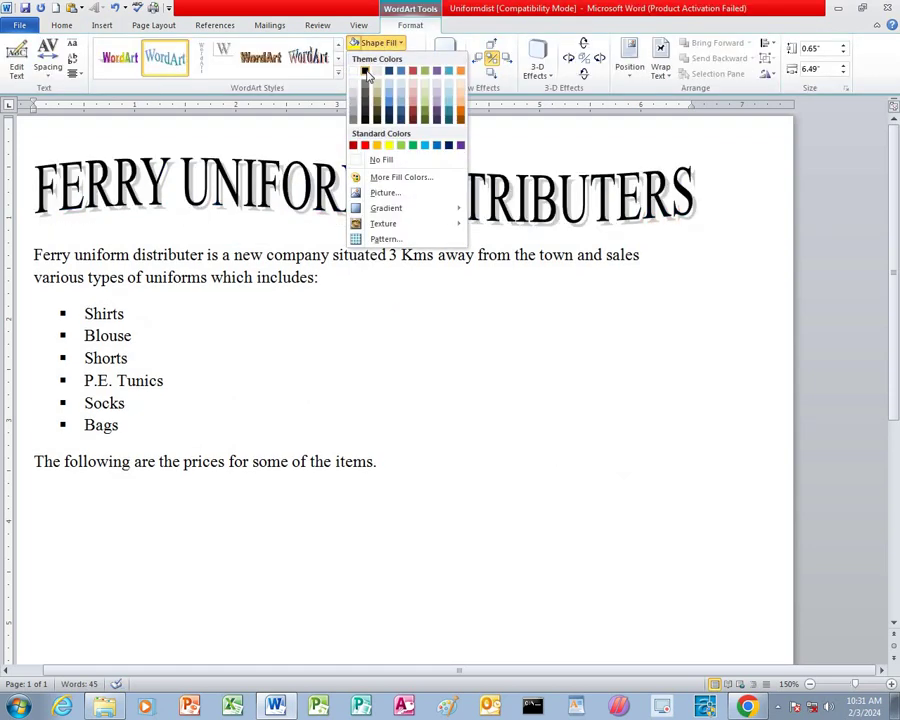
{"action": "left_click", "coordinate": [366, 76]}
{"action": "left_click", "coordinate": [356, 383]}
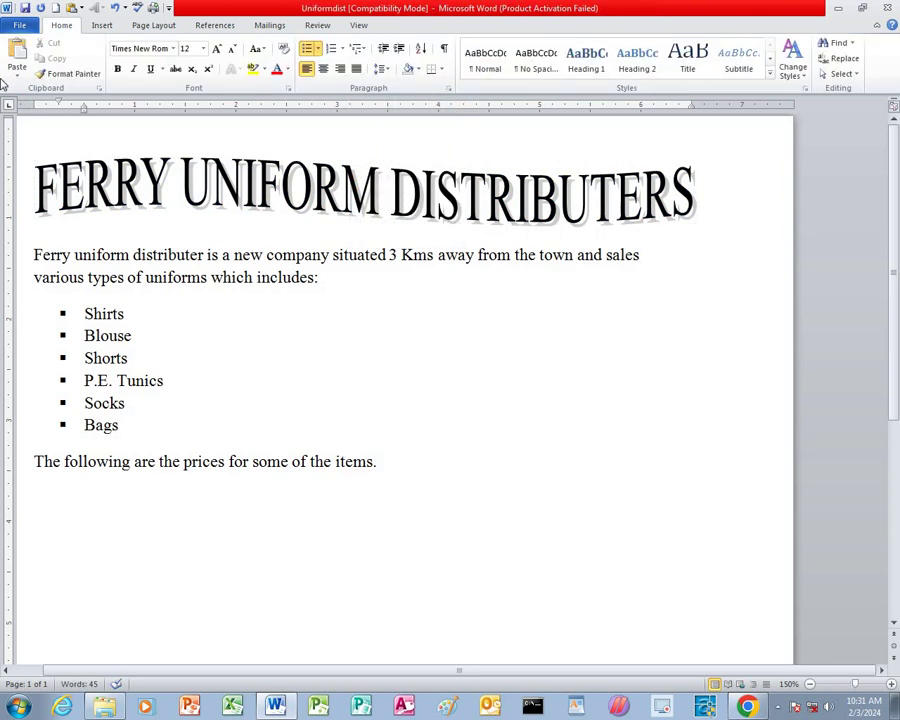
Step: Draw an Explosion 1 shape about 2.23" wide and 1.48" high in the empty space beside the bulleted list
{"action": "left_click", "coordinate": [101, 26]}
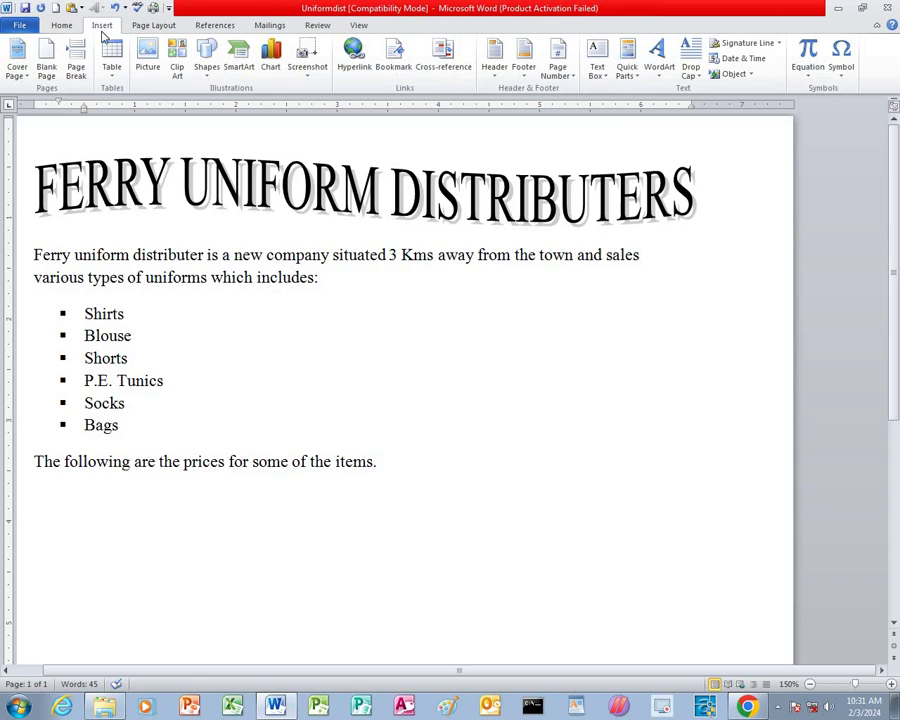
{"action": "left_click", "coordinate": [205, 58]}
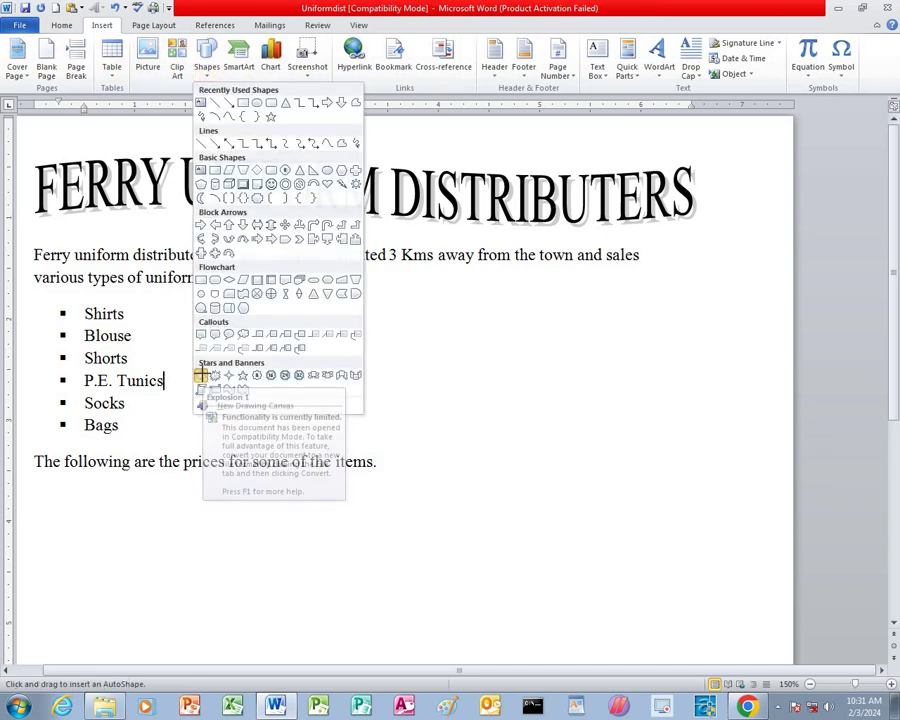
{"action": "left_click", "coordinate": [202, 377]}
{"action": "mouse_move", "coordinate": [454, 279]}
{"action": "left_mouse_down"}
{"action": "mouse_move", "coordinate": [597, 404]}
{"action": "mouse_move", "coordinate": [678, 429]}
{"action": "left_mouse_up"}
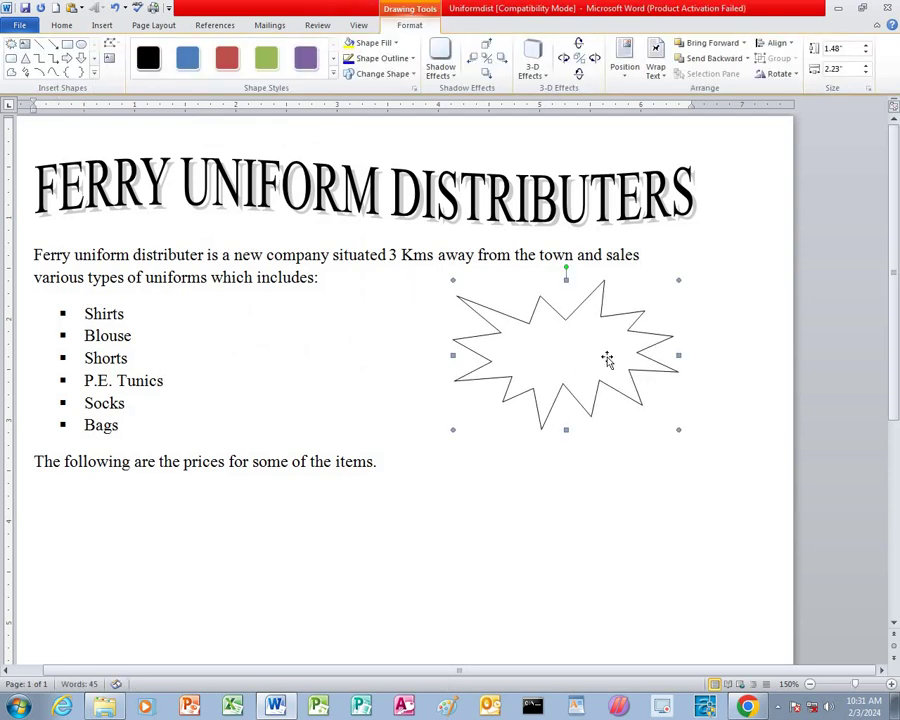
Step: Add centred text to the explosion shape on two lines: "105 Discount" and "Provided"
{"action": "right_click", "coordinate": [564, 320]}
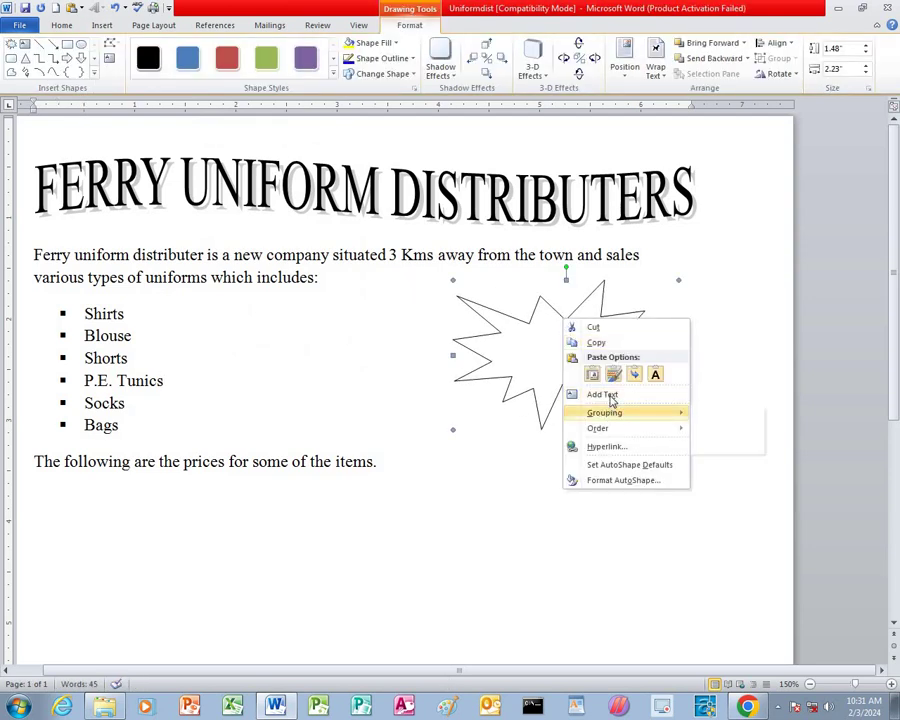
{"action": "left_click", "coordinate": [603, 394]}
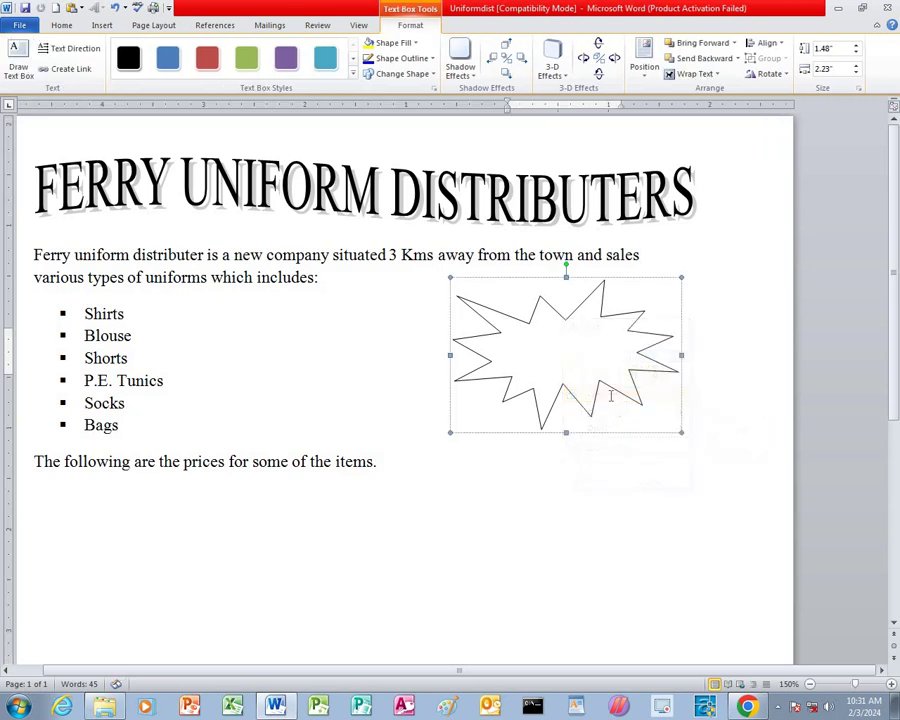
{"action": "left_click", "coordinate": [62, 26]}
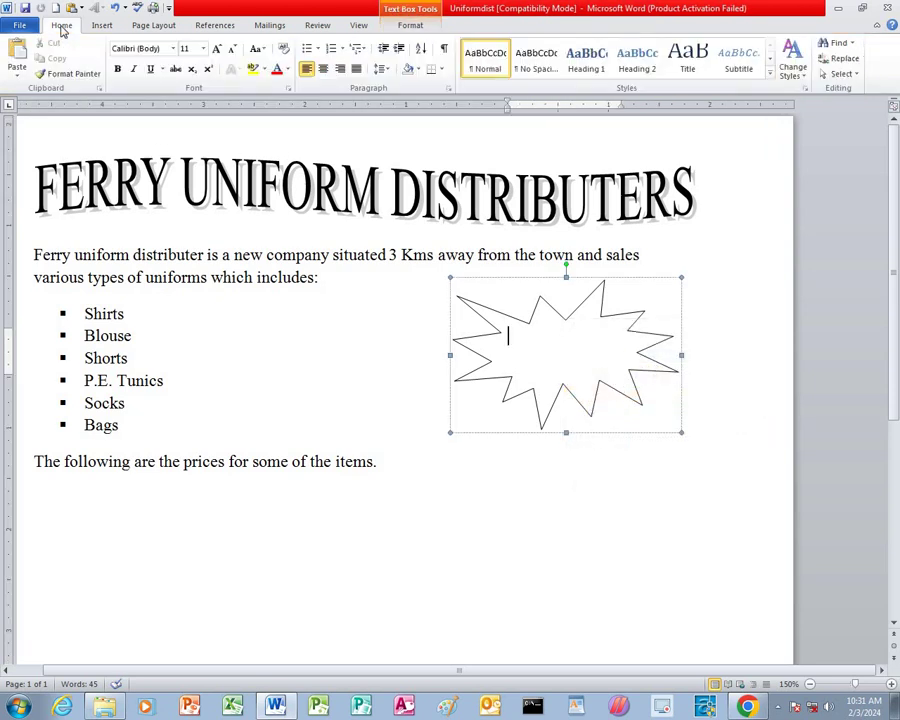
{"action": "left_click", "coordinate": [323, 69]}
{"action": "type", "text": "105 "}
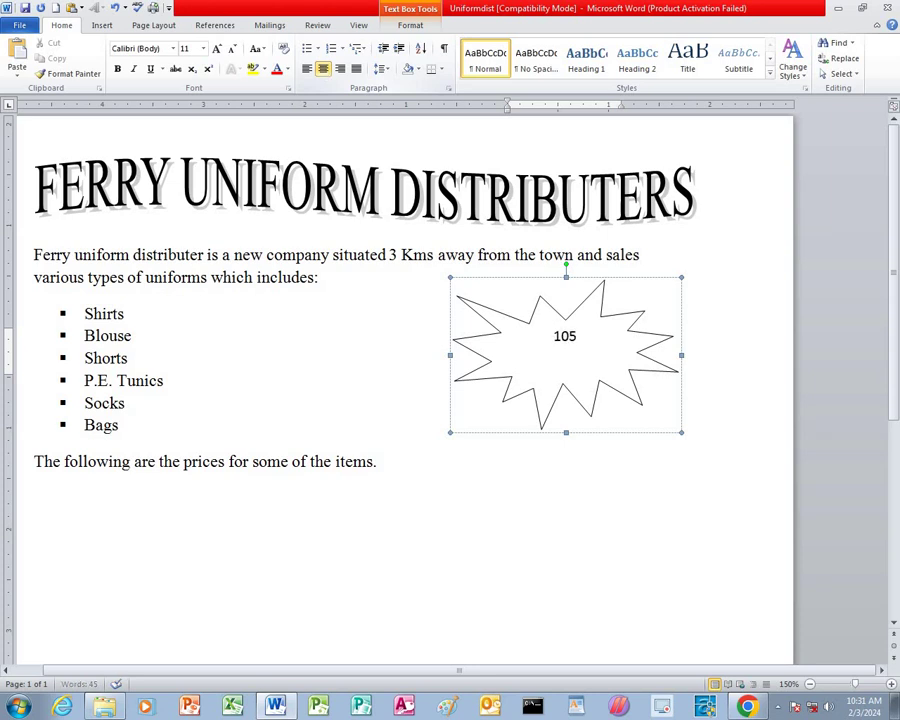
{"action": "type", "text": "Discount"}
{"action": "key", "text": "Return"}
{"action": "type", "text": "Pr"}
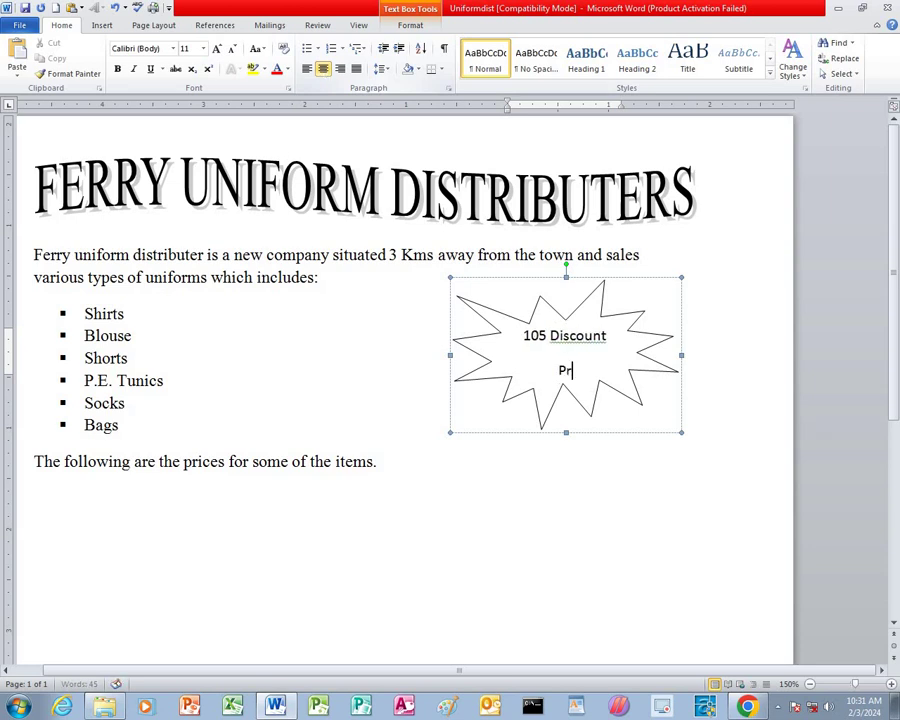
{"action": "type", "text": "ovided"}
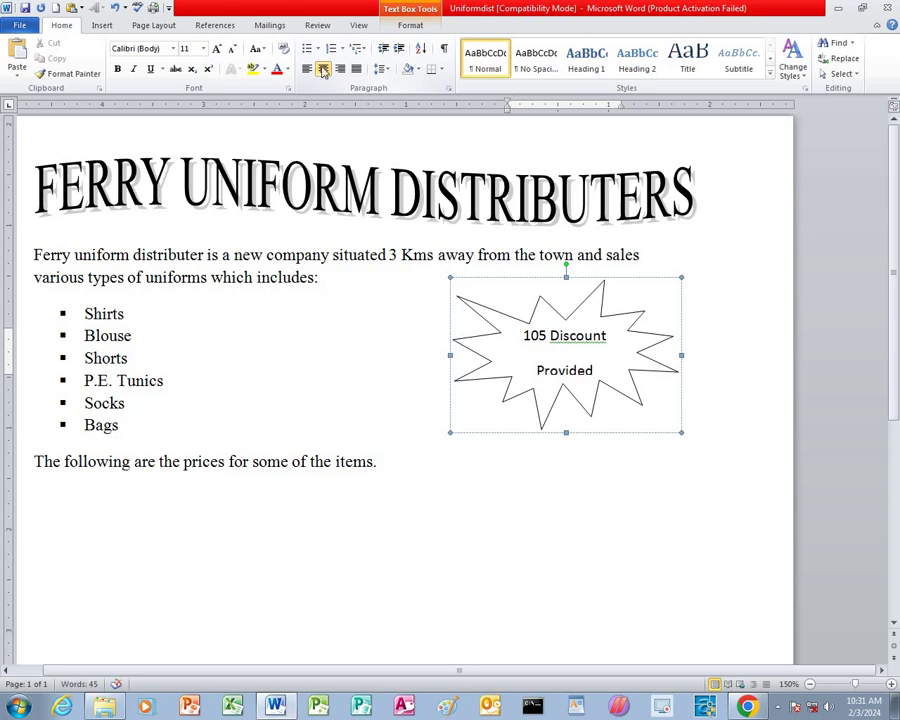
Step: Set the explosion shape's text to 1.0 line spacing and remove the space between its two paragraphs
{"action": "key", "text": "ctrl+a"}
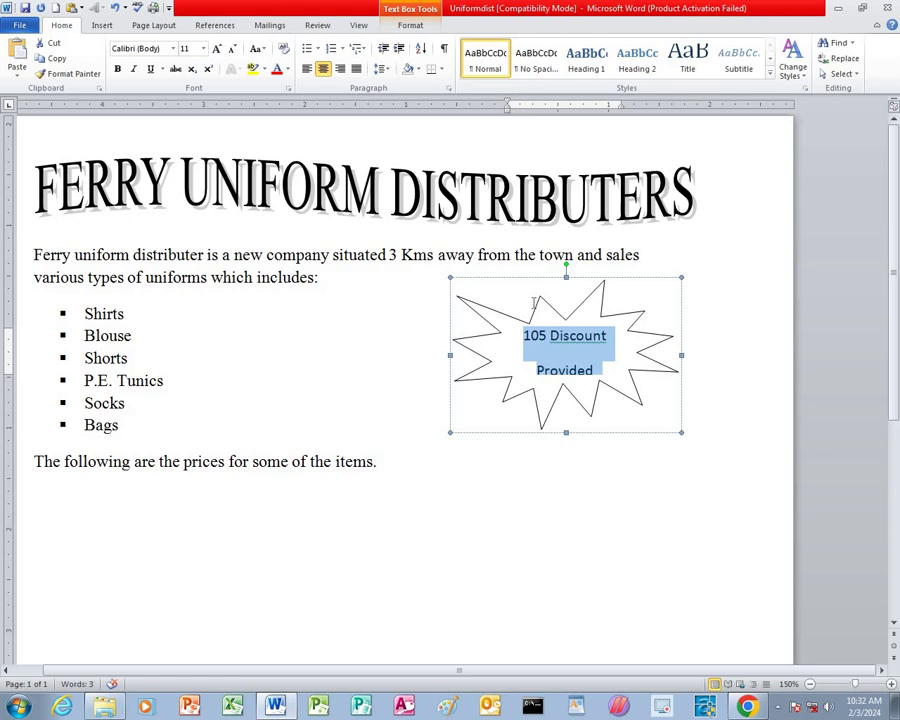
{"action": "left_click", "coordinate": [383, 68]}
{"action": "left_click", "coordinate": [401, 87]}
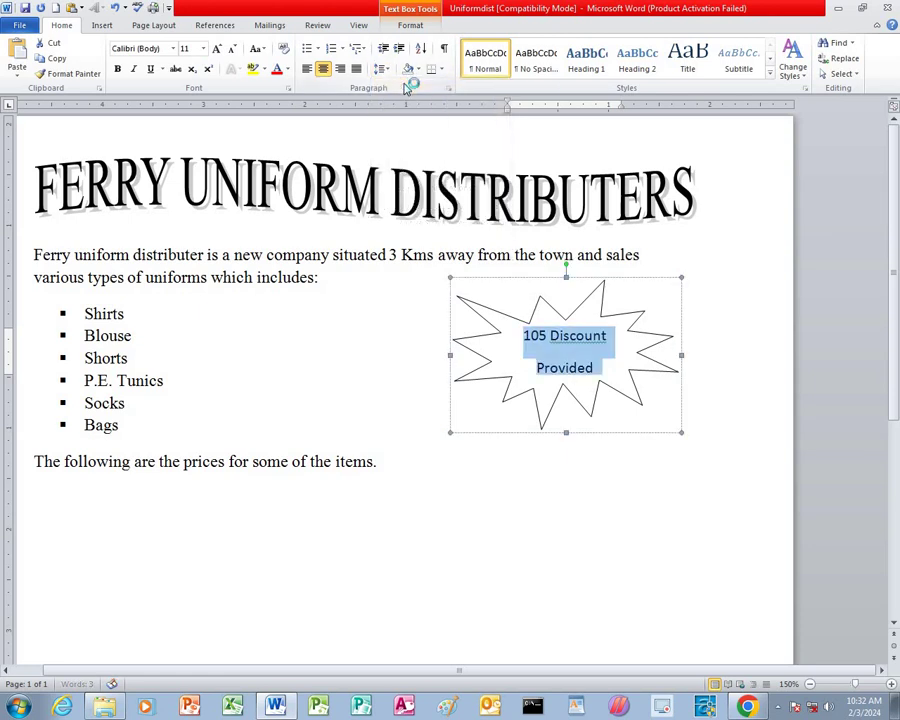
{"action": "left_click", "coordinate": [385, 69]}
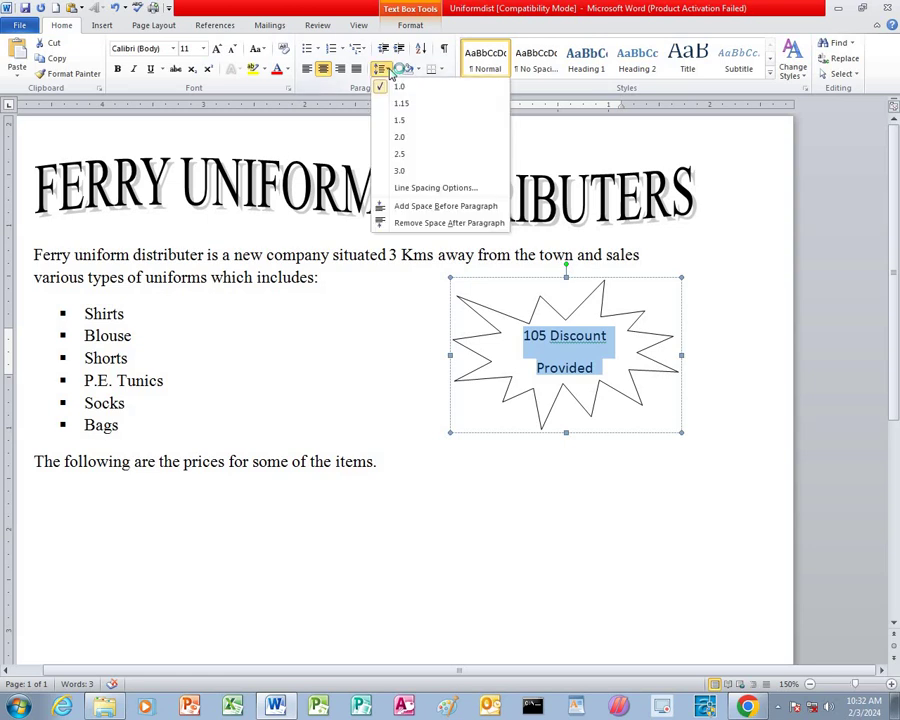
{"action": "left_click", "coordinate": [436, 189]}
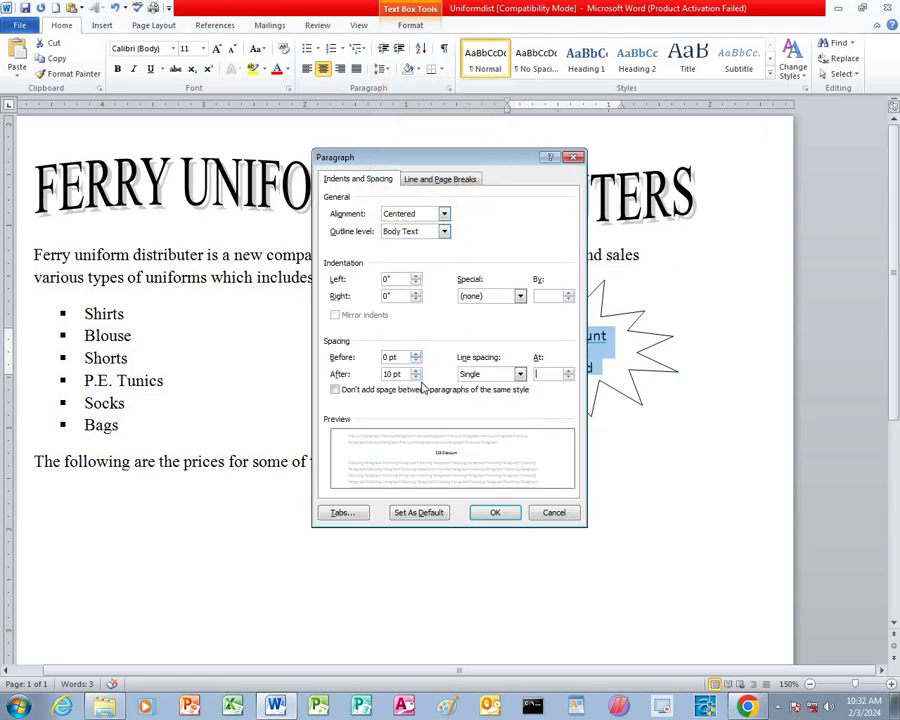
{"action": "left_click", "coordinate": [493, 510]}
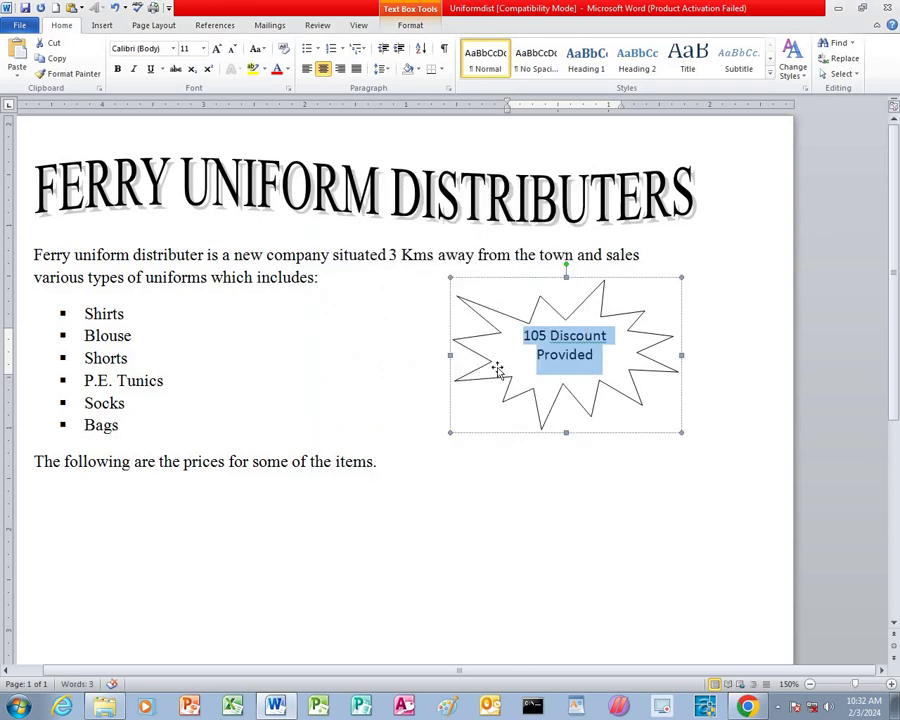
Step: Ignore the grammar flag on "Discount" in the explosion shape and correct "105" to "10%"
{"action": "left_click", "coordinate": [545, 358]}
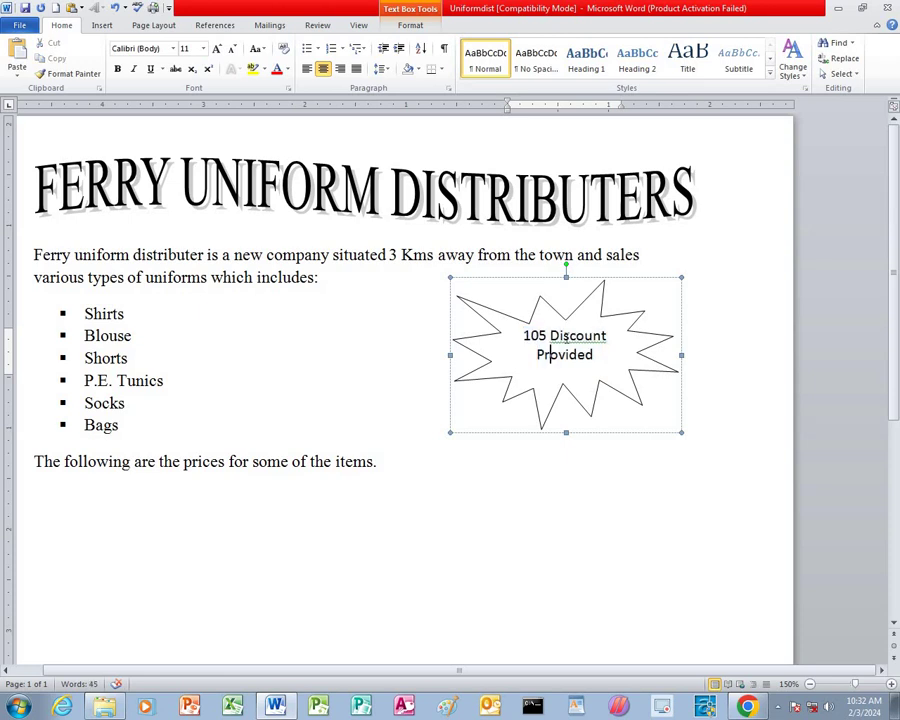
{"action": "right_click", "coordinate": [606, 342]}
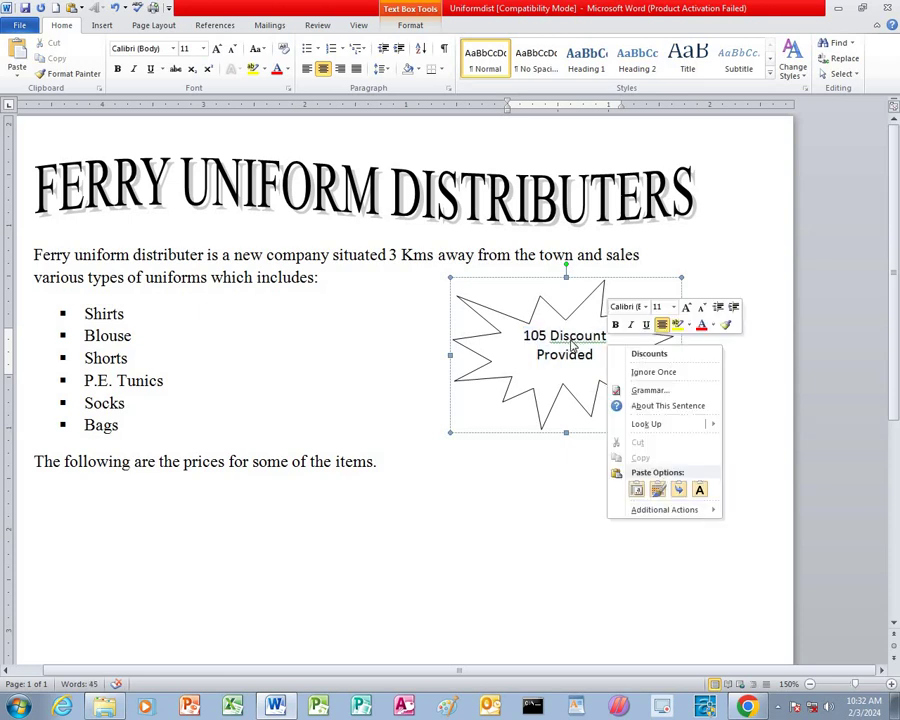
{"action": "left_click", "coordinate": [651, 371]}
{"action": "left_click", "coordinate": [545, 337]}
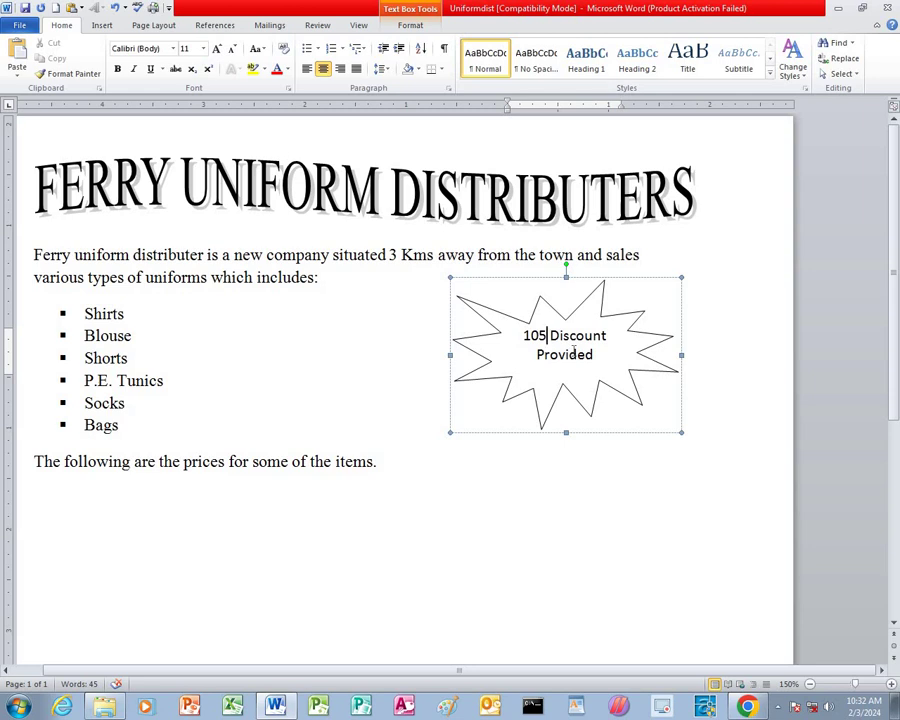
{"action": "key", "text": "BackSpace"}
{"action": "type", "text": "%"}
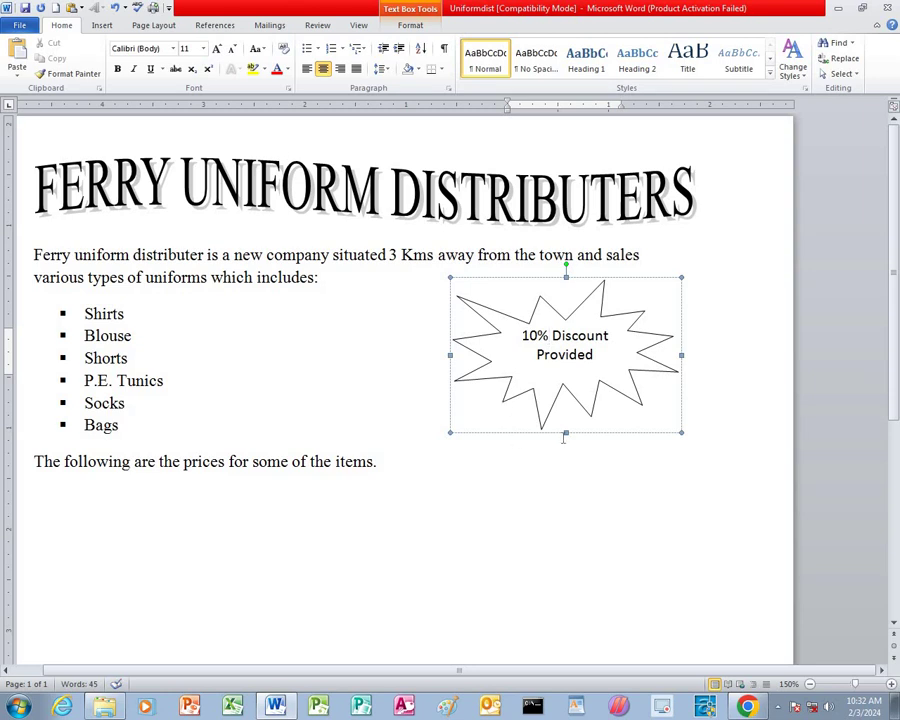
Step: Insert a table with 4 columns and 6 rows on a new line below the sentence about prices
{"action": "left_click", "coordinate": [520, 445]}
{"action": "left_click", "coordinate": [428, 462]}
{"action": "key", "text": "Return"}
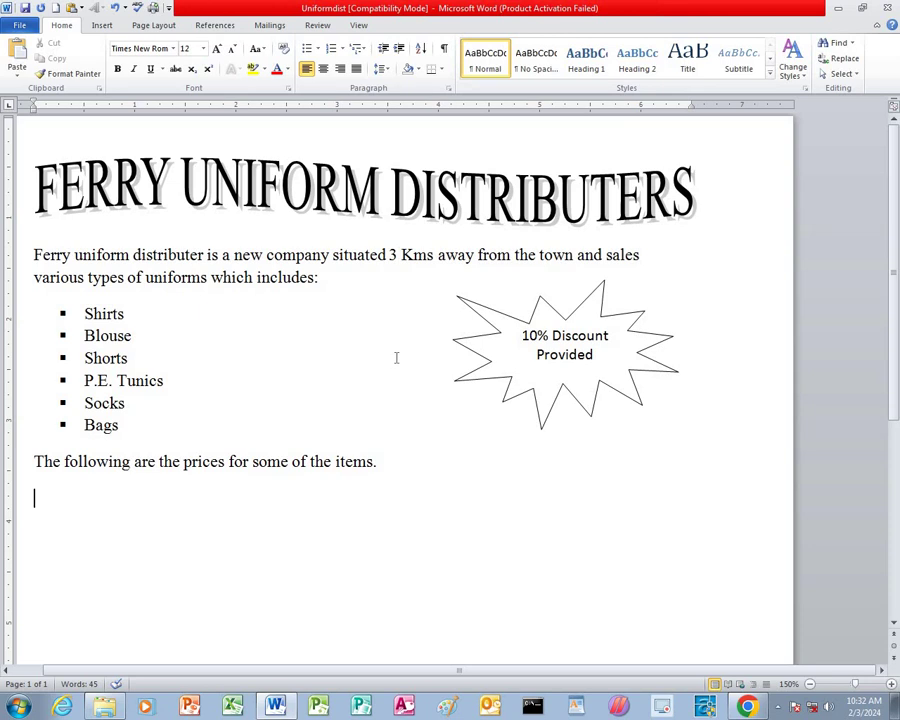
{"action": "left_click", "coordinate": [103, 26]}
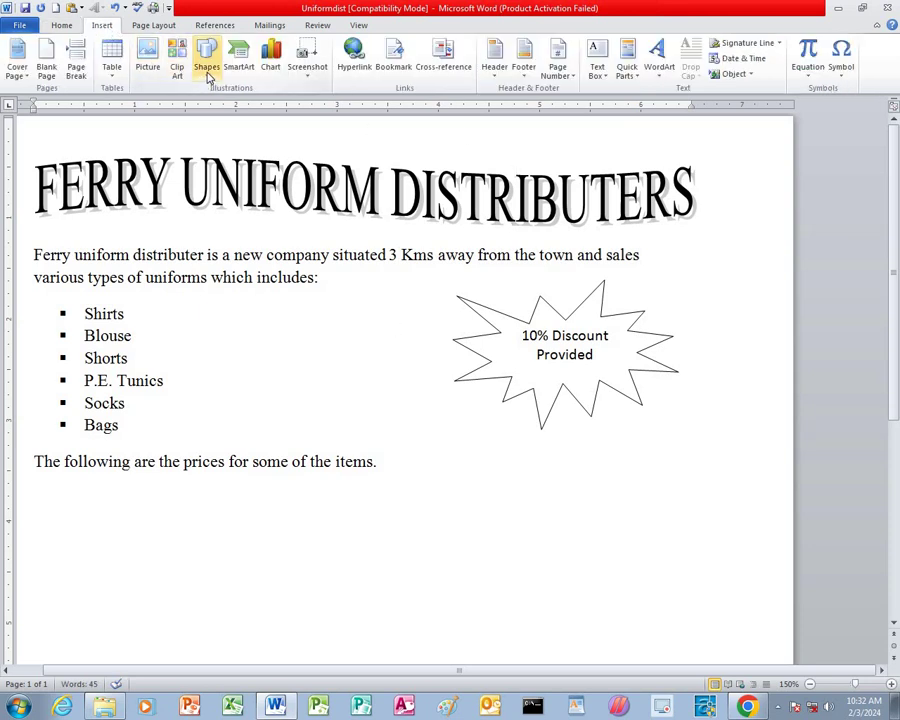
{"action": "left_click", "coordinate": [118, 79]}
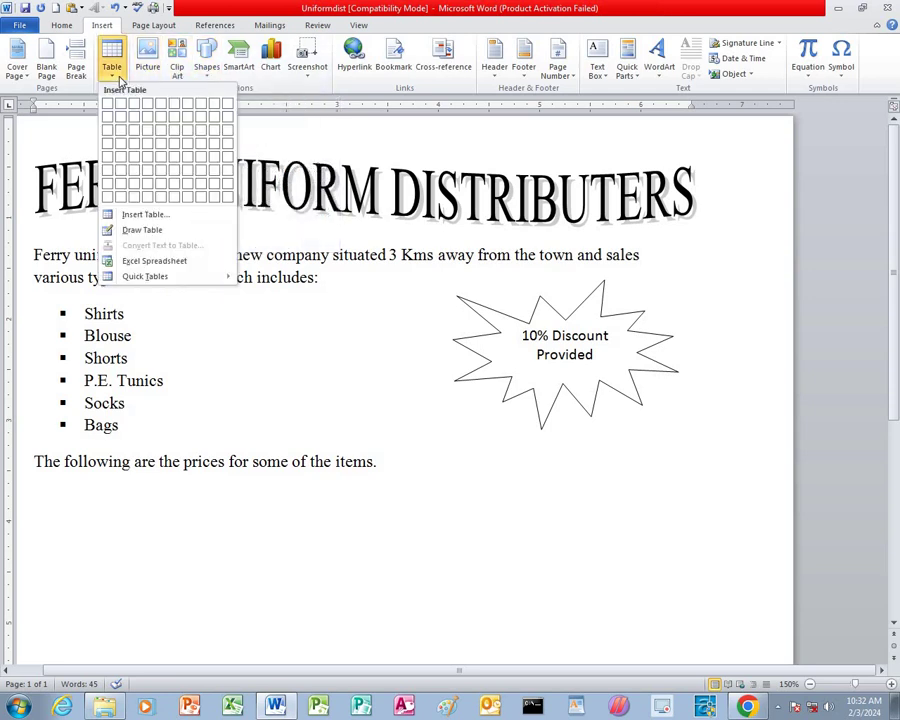
{"action": "left_click", "coordinate": [150, 214]}
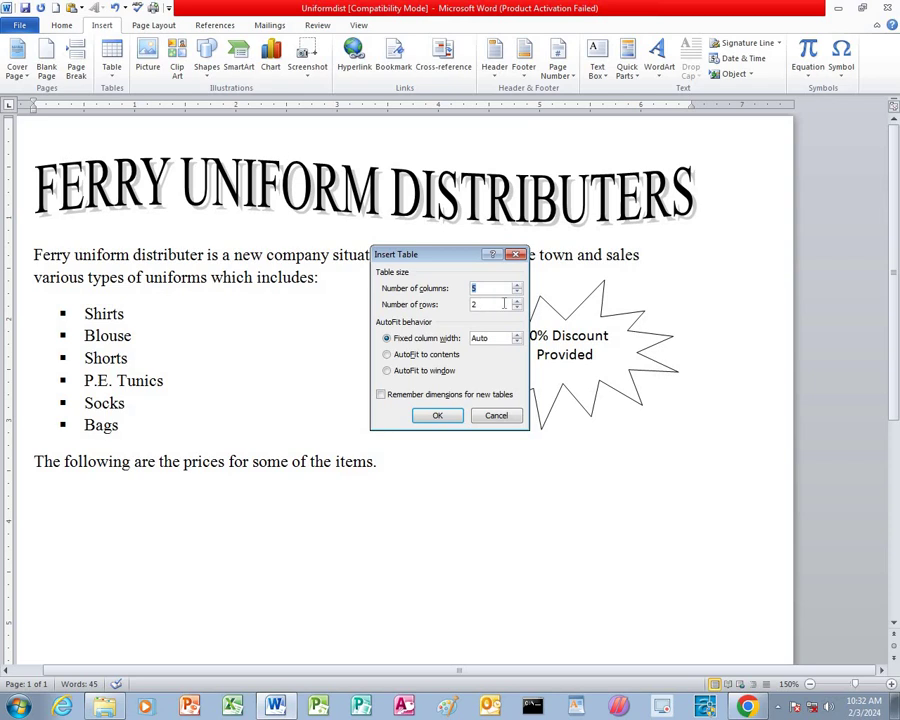
{"action": "left_click", "coordinate": [517, 293]}
{"action": "left_click", "coordinate": [517, 301]}
{"action": "left_click", "coordinate": [437, 415]}
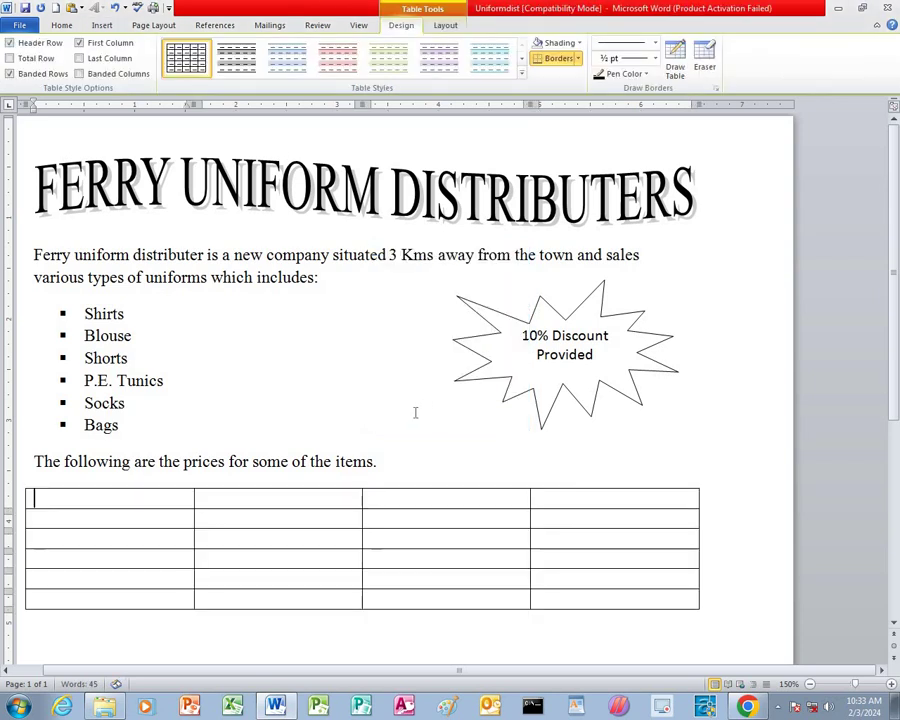
Step: Merge the last three cells of the table's first row into one
{"action": "left_click_drag", "start_coordinate": [316, 505], "coordinate": [503, 496]}
{"action": "left_click_drag", "start_coordinate": [548, 487], "coordinate": [571, 506]}
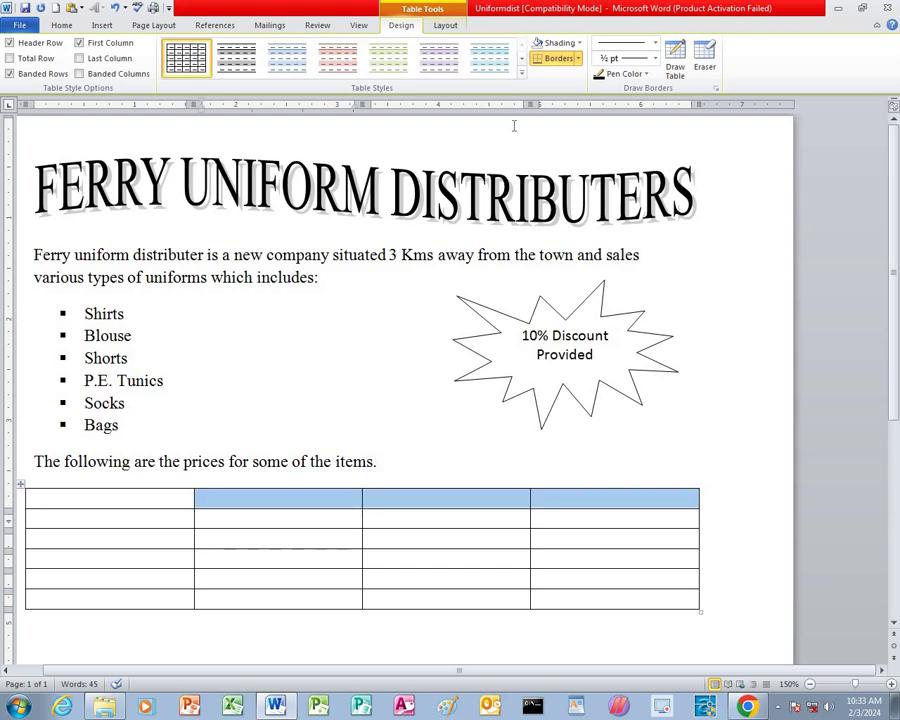
{"action": "left_click", "coordinate": [446, 26]}
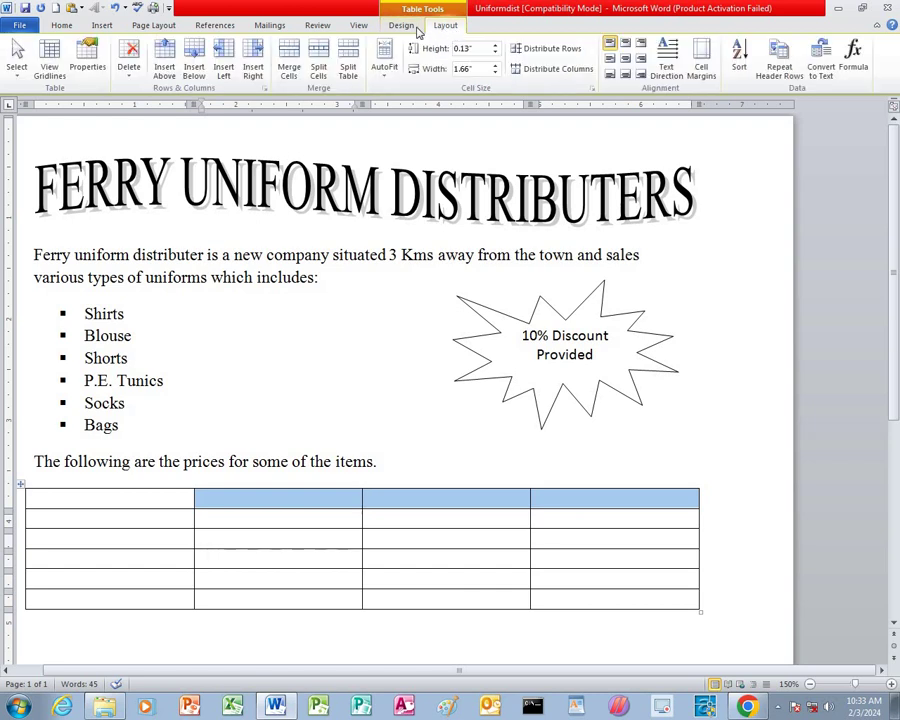
{"action": "left_click", "coordinate": [289, 62]}
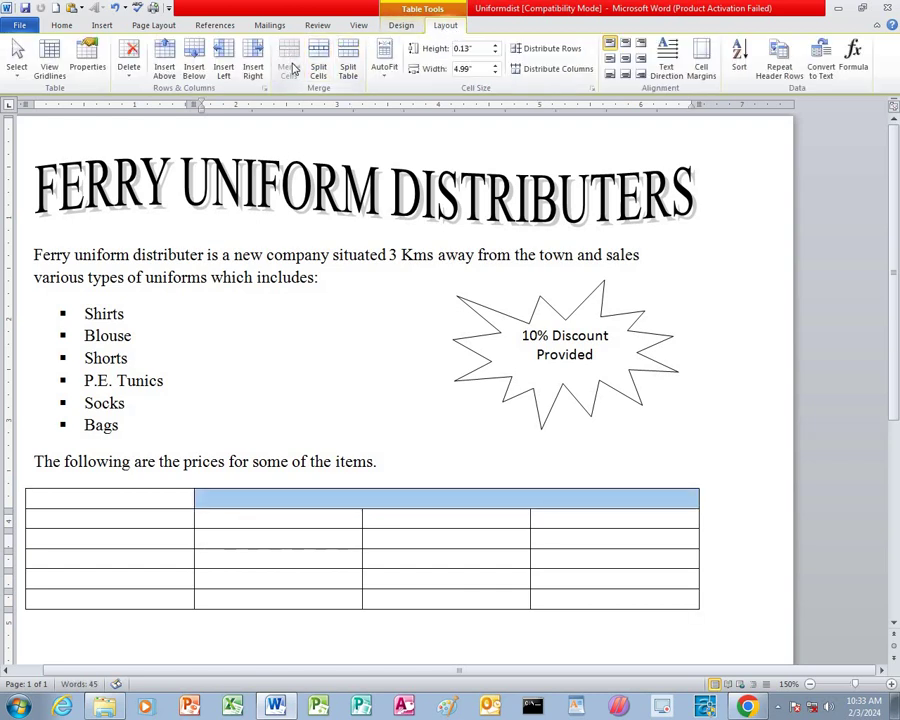
Step: Merge rows 2 to 5 of the table's third column, rotate the merged cell's text direction to vertical and align it centre right
{"action": "left_click_drag", "start_coordinate": [381, 518], "coordinate": [415, 577]}
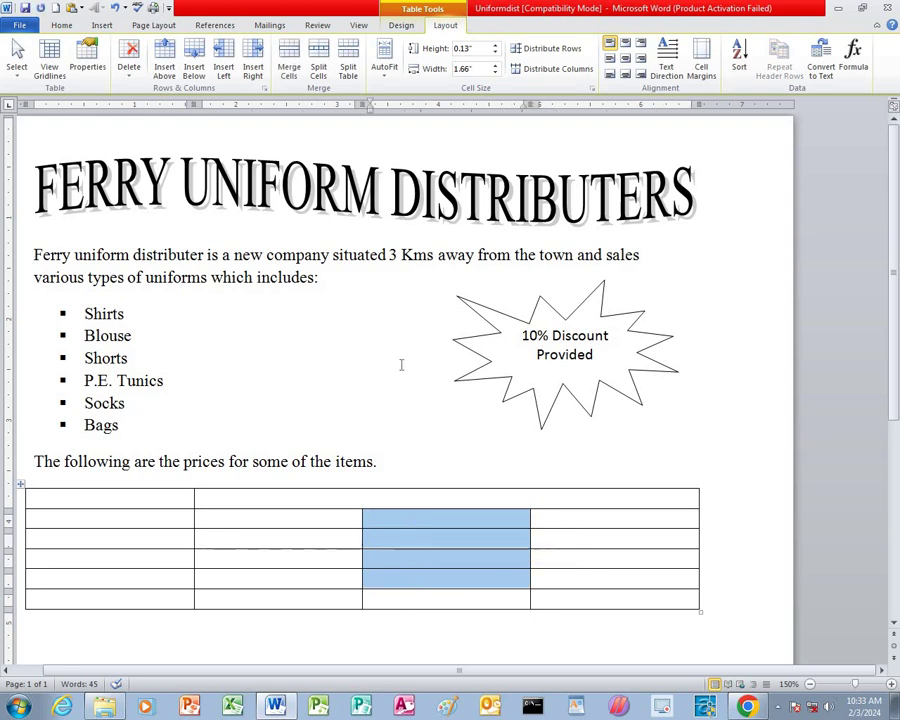
{"action": "left_click", "coordinate": [286, 55]}
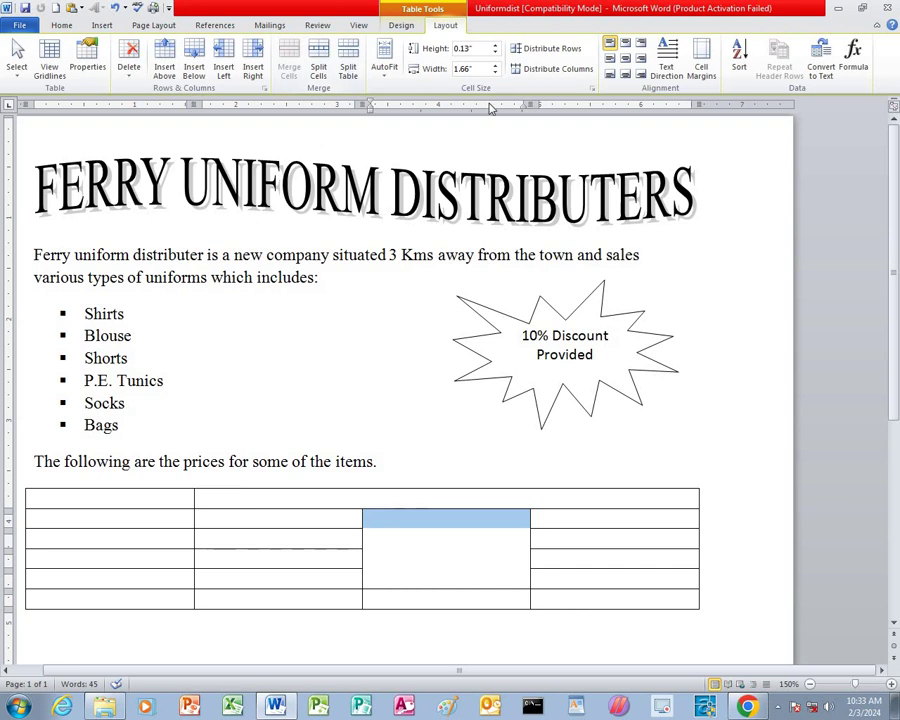
{"action": "left_click", "coordinate": [672, 53]}
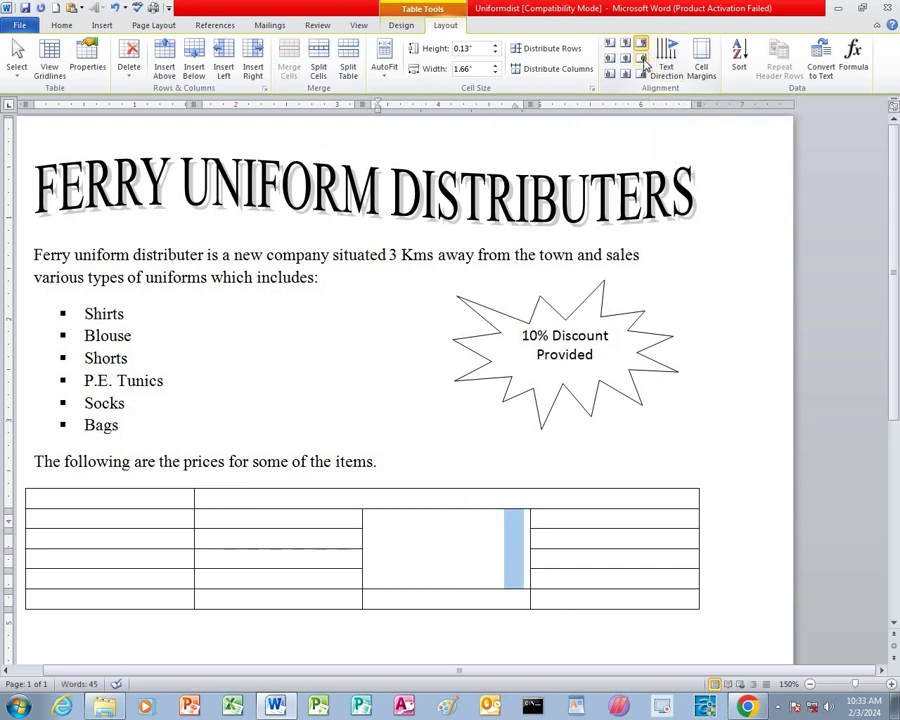
{"action": "left_click", "coordinate": [641, 58]}
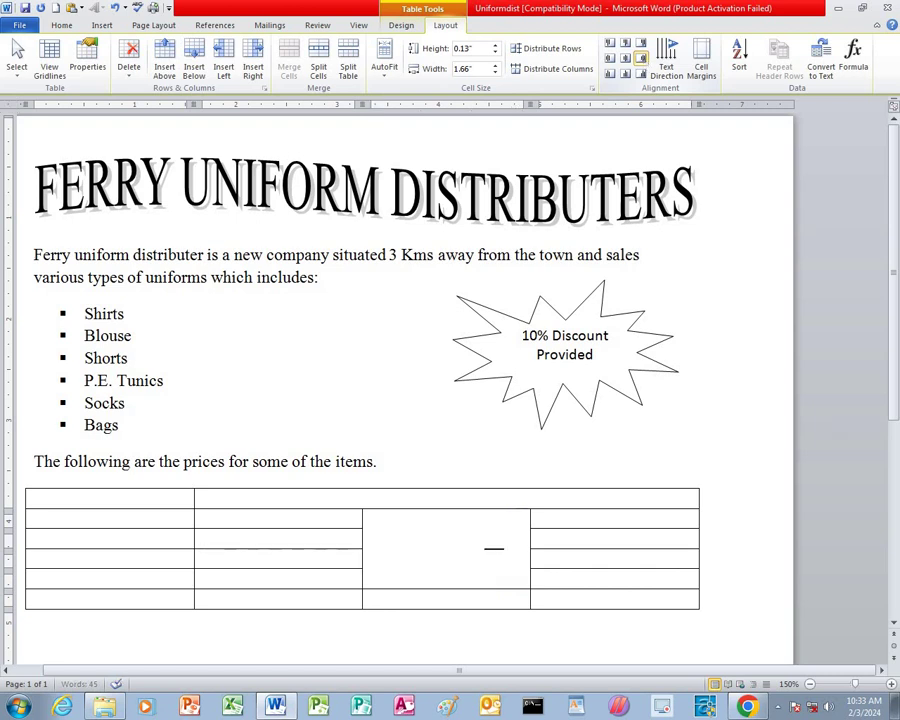
Step: Set the font size of the merged cell in the first row to 20 and make the table's first two rows bold
{"action": "left_click", "coordinate": [251, 493]}
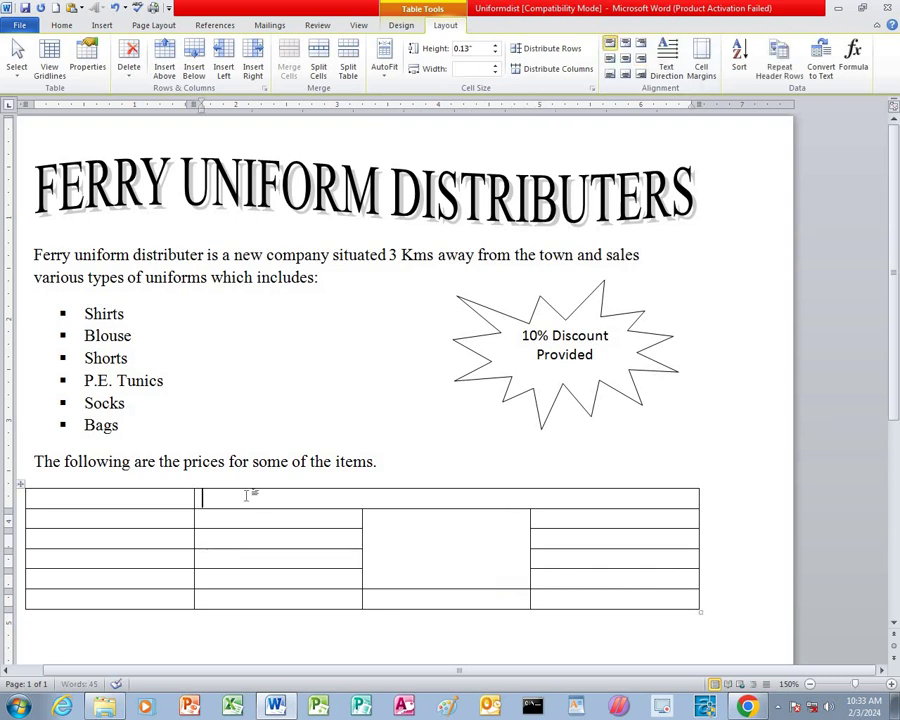
{"action": "left_click", "coordinate": [64, 26]}
{"action": "left_click", "coordinate": [203, 48]}
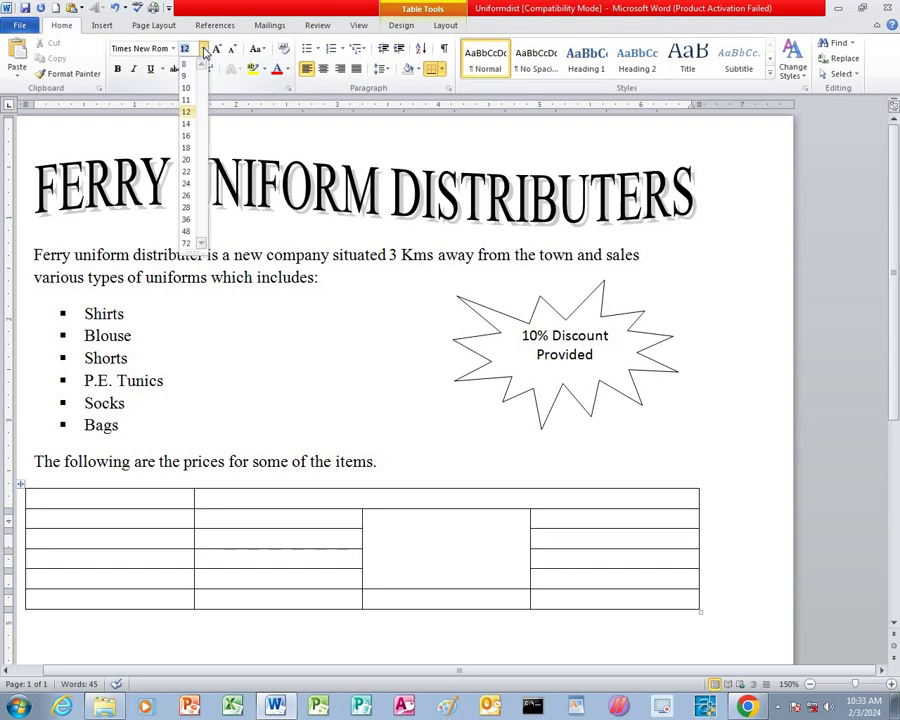
{"action": "left_click", "coordinate": [185, 159]}
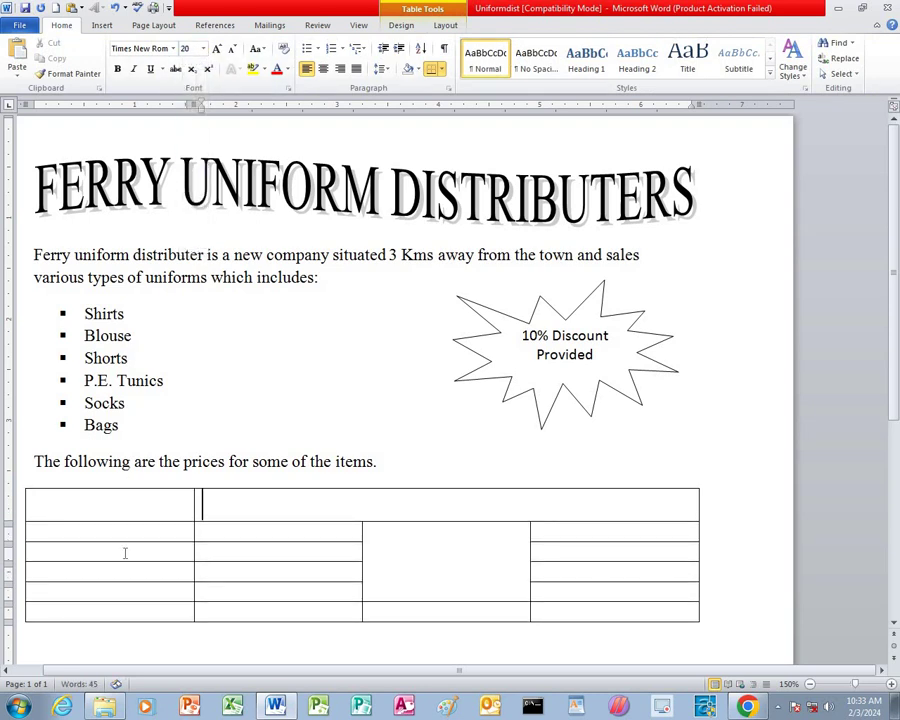
{"action": "left_click_drag", "start_coordinate": [167, 507], "coordinate": [571, 524]}
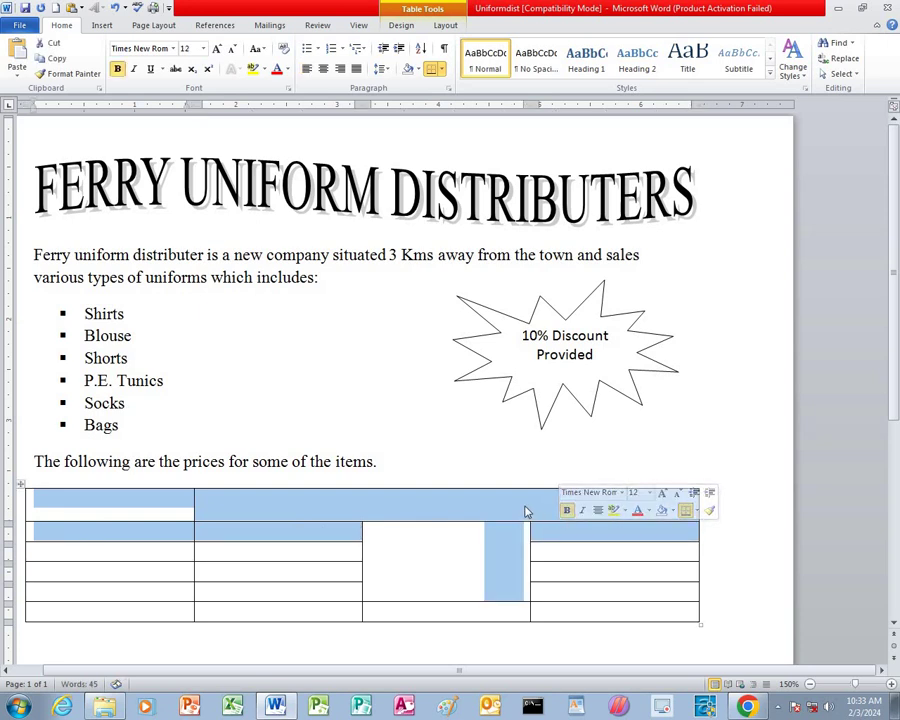
{"action": "left_click", "coordinate": [524, 506]}
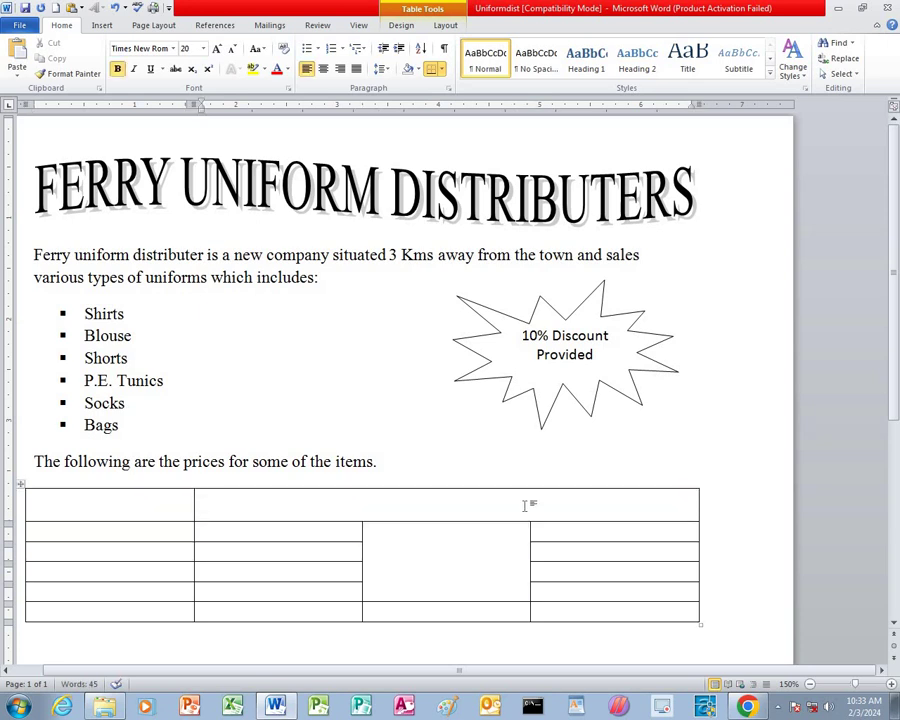
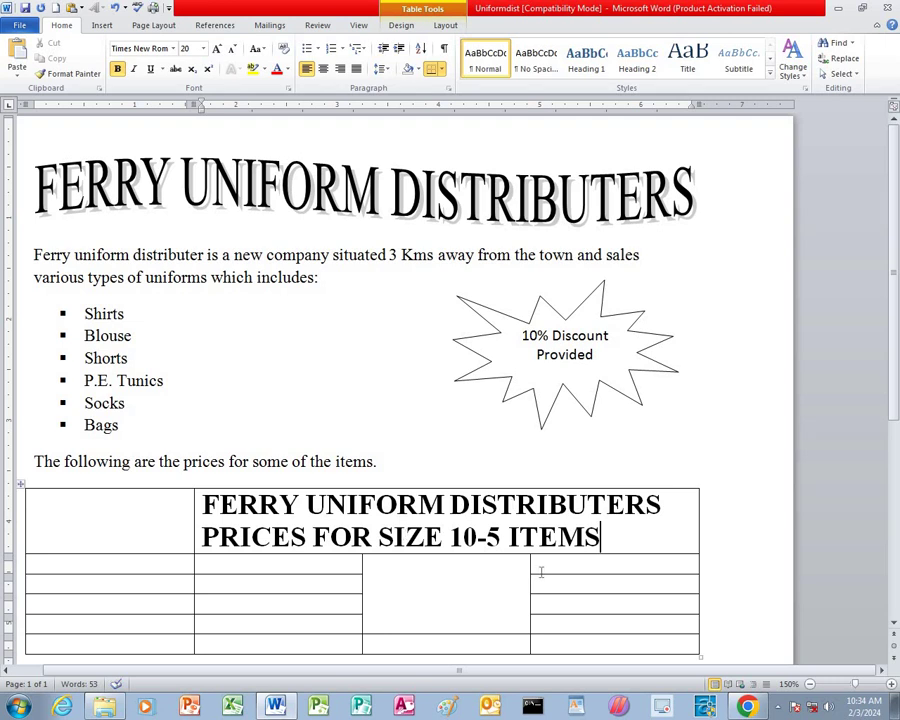
Step: Enter the heading "Item Name" in the first cell of the table's second row
{"action": "key", "text": "Down"}
{"action": "key", "text": "Left"}
{"action": "key", "text": "Left"}
{"action": "key", "text": "Left"}
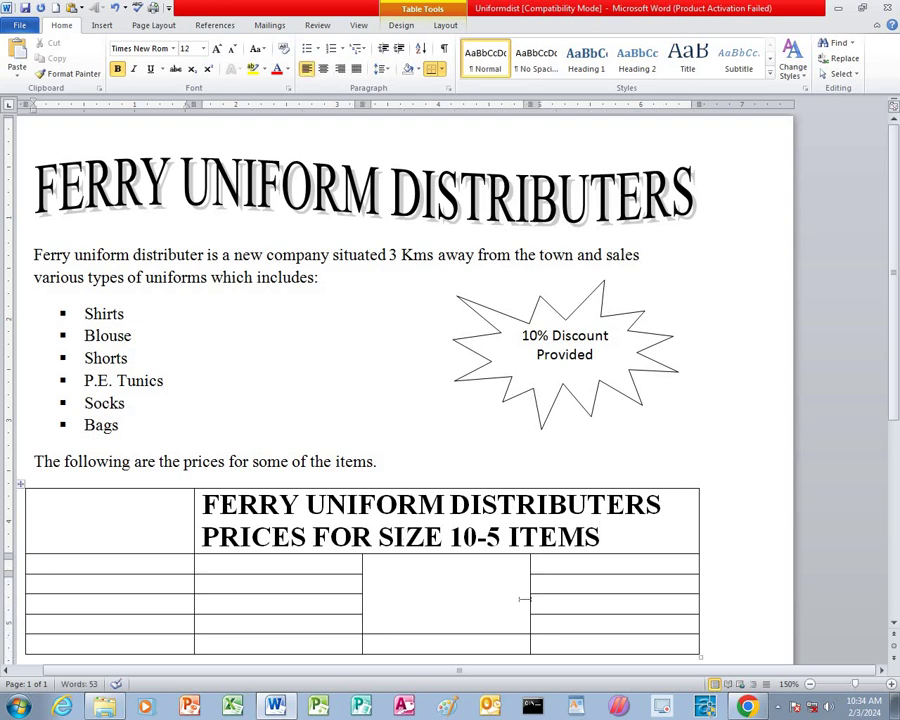
{"action": "type", "text": "It"}
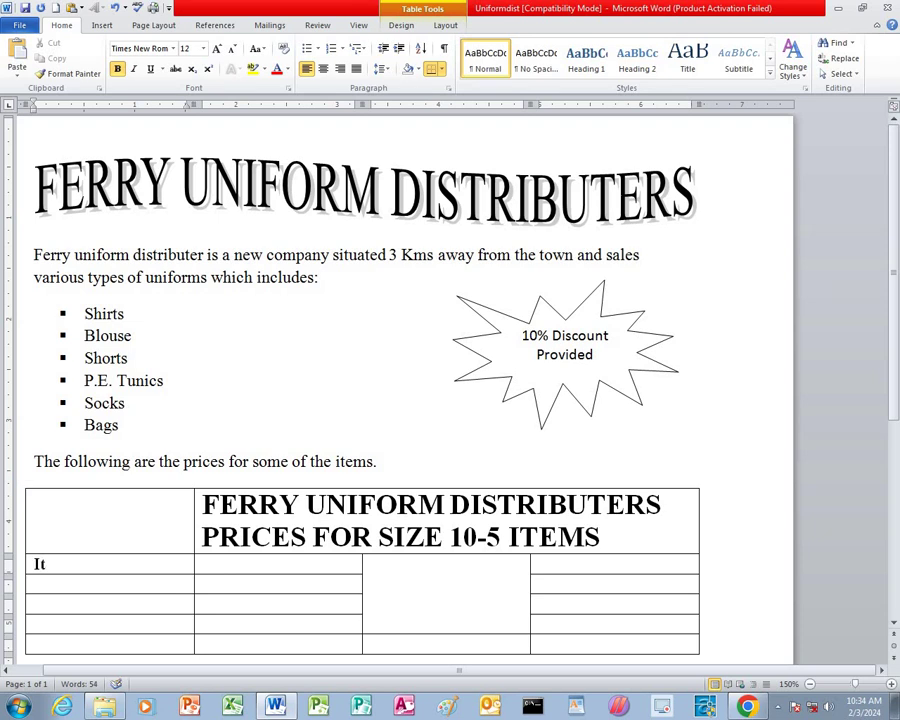
{"action": "type", "text": "em N"}
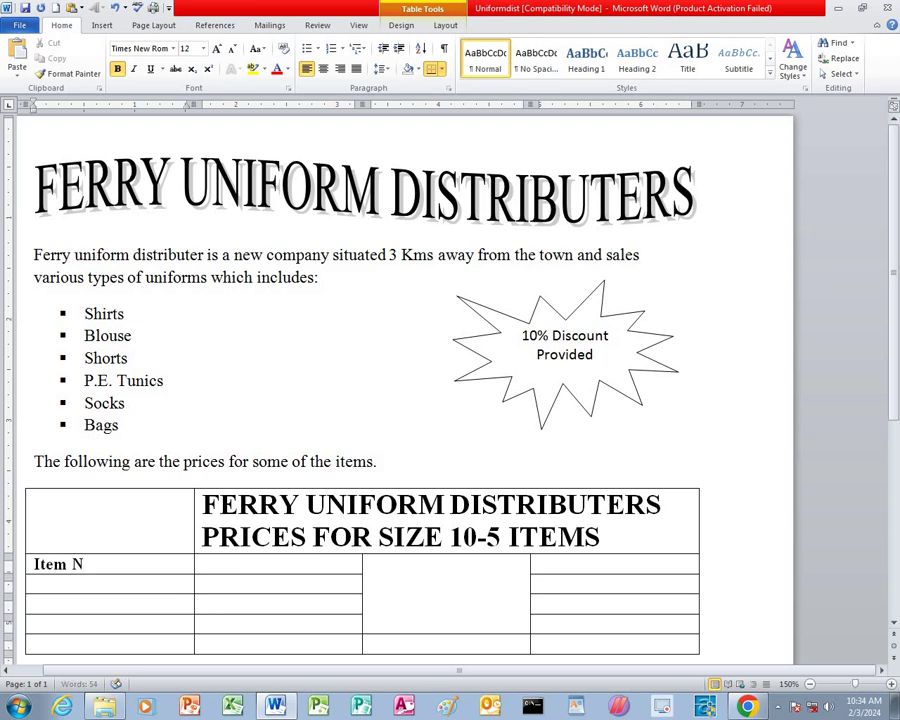
{"action": "type", "text": "ame"}
Step: Fill the cells below Item Name with Shirts, Shorts, Truck suits and Socks, one per row
{"action": "left_click", "coordinate": [34, 584]}
{"action": "type", "text": "S"}
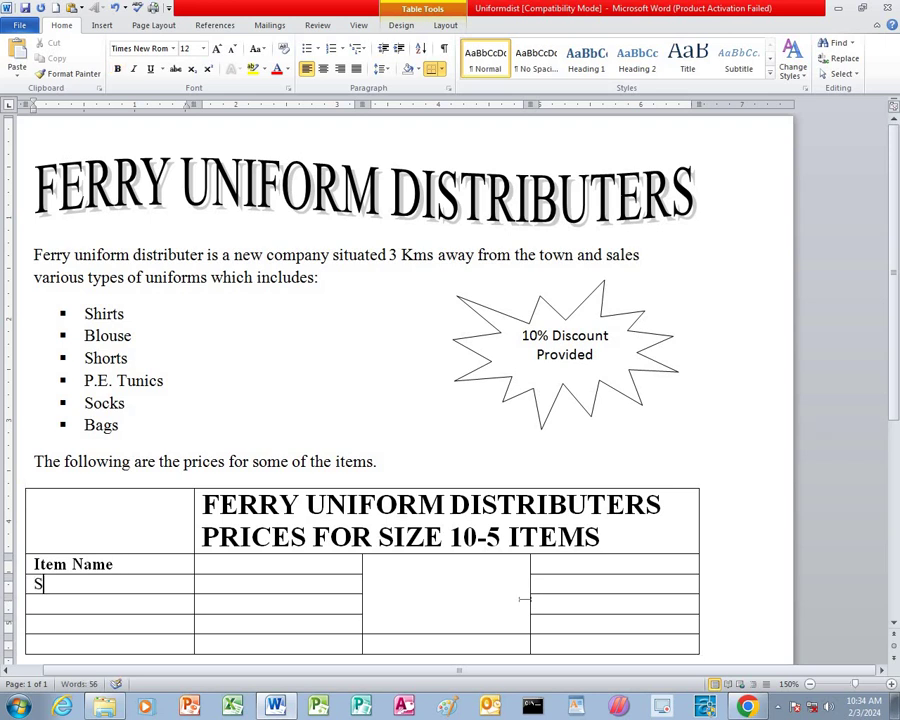
{"action": "type", "text": "hirts"}
{"action": "key", "text": "Down"}
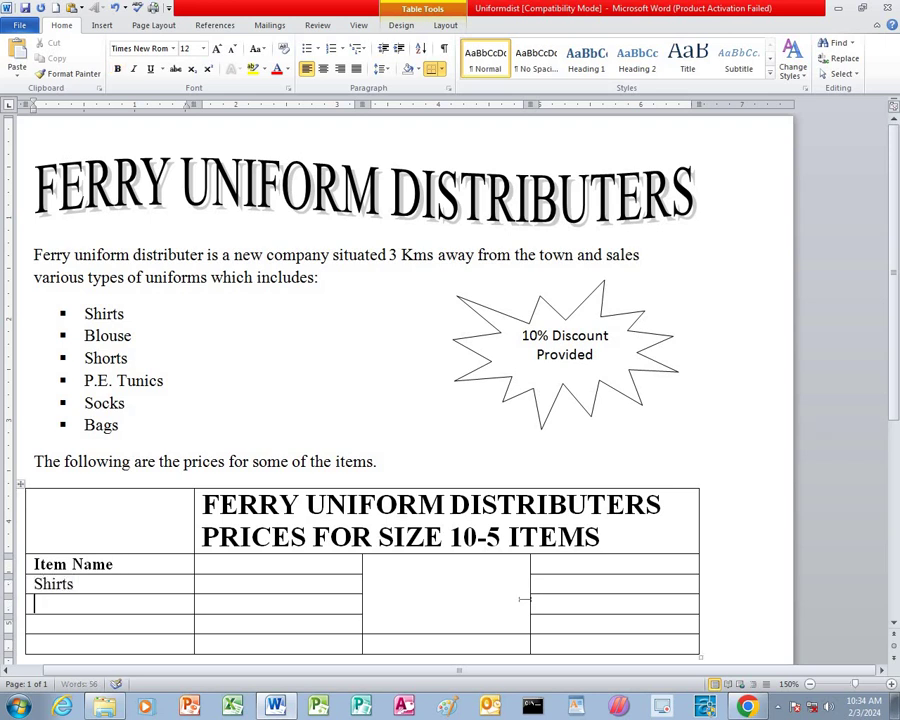
{"action": "type", "text": "Sh"}
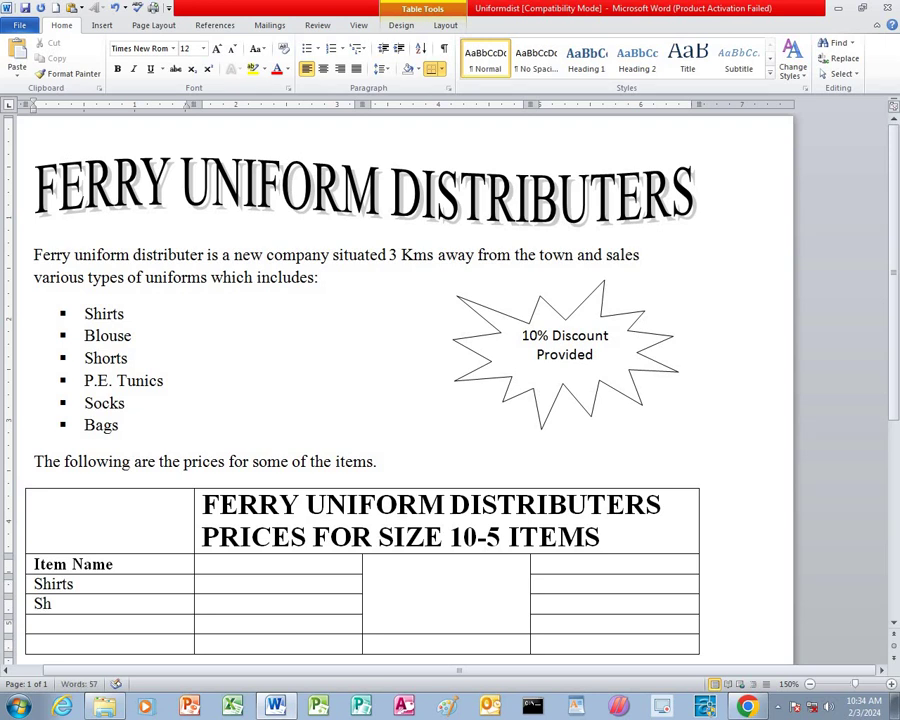
{"action": "type", "text": "orts"}
{"action": "key", "text": "Down"}
{"action": "type", "text": "Truck "}
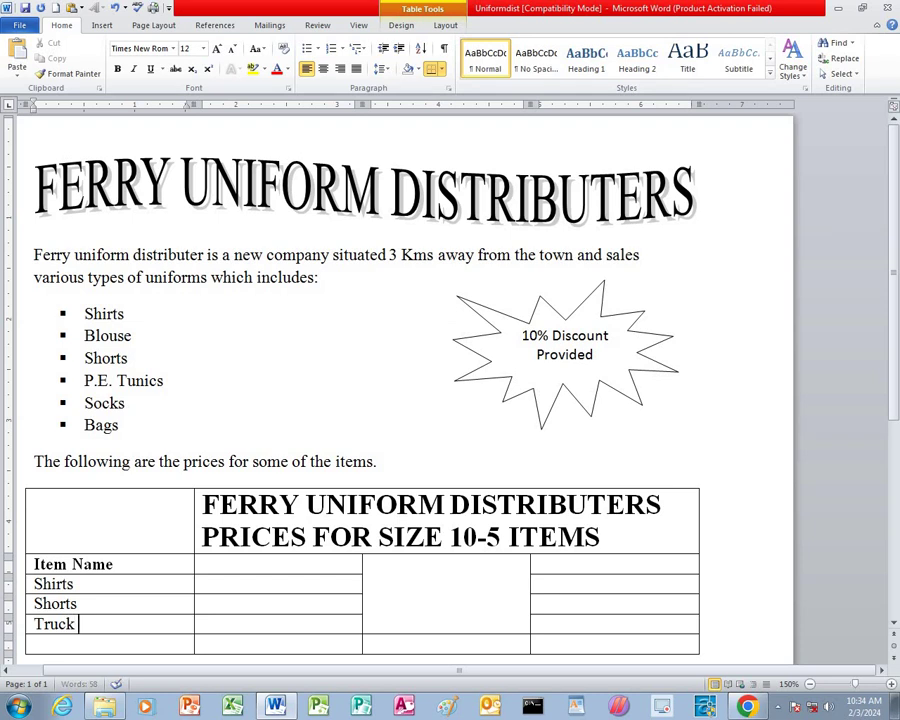
{"action": "type", "text": "suits"}
{"action": "key", "text": "Down"}
{"action": "type", "text": "Soc"}
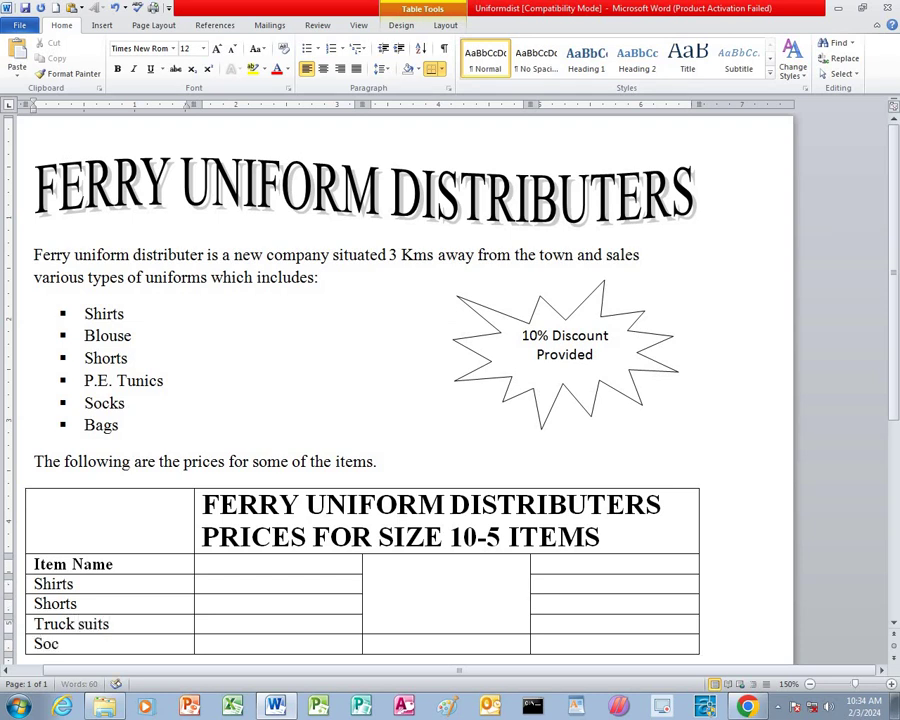
{"action": "type", "text": "ks"}
Step: Head the table's second column "Size" and enter 10-15 as the size in the Shirts row
{"action": "key", "text": "Tab"}
{"action": "key", "text": "Up"}
{"action": "key", "text": "Up"}
{"action": "key", "text": "Up"}
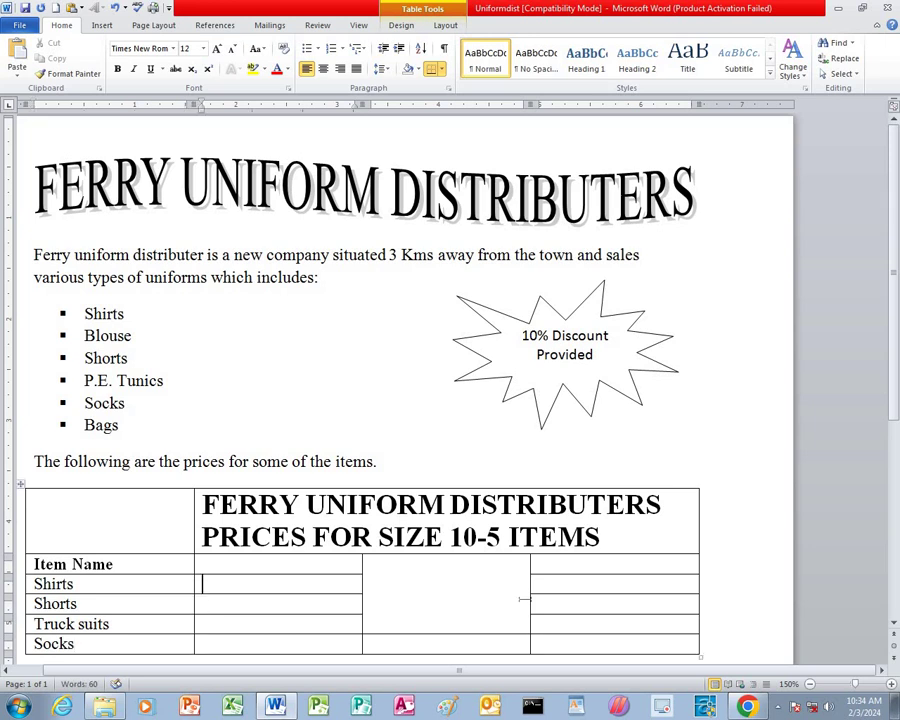
{"action": "key", "text": "Up"}
{"action": "type", "text": "Size"}
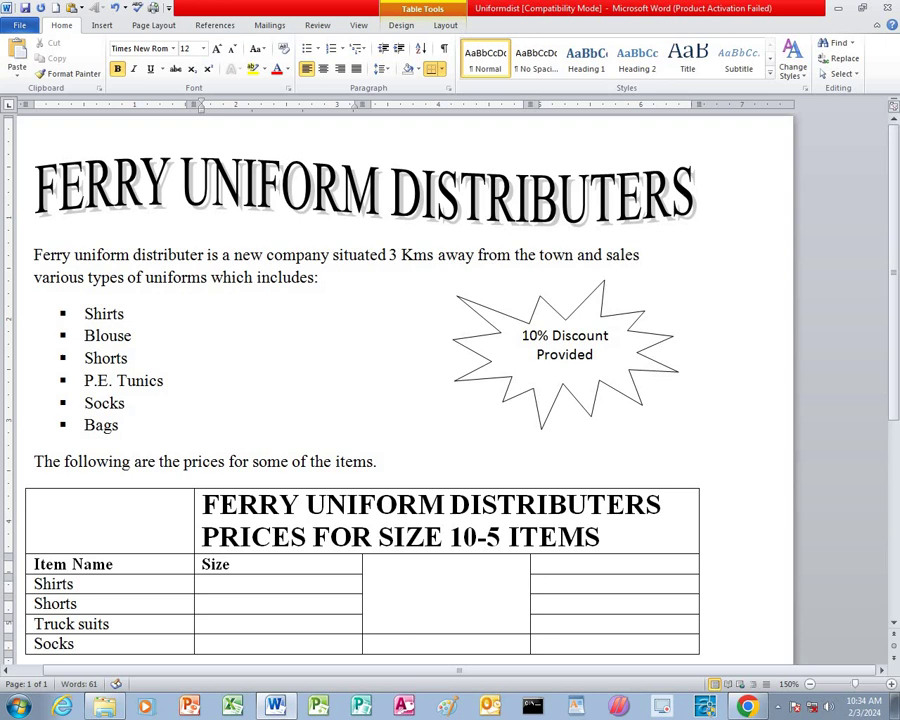
{"action": "key", "text": "Down"}
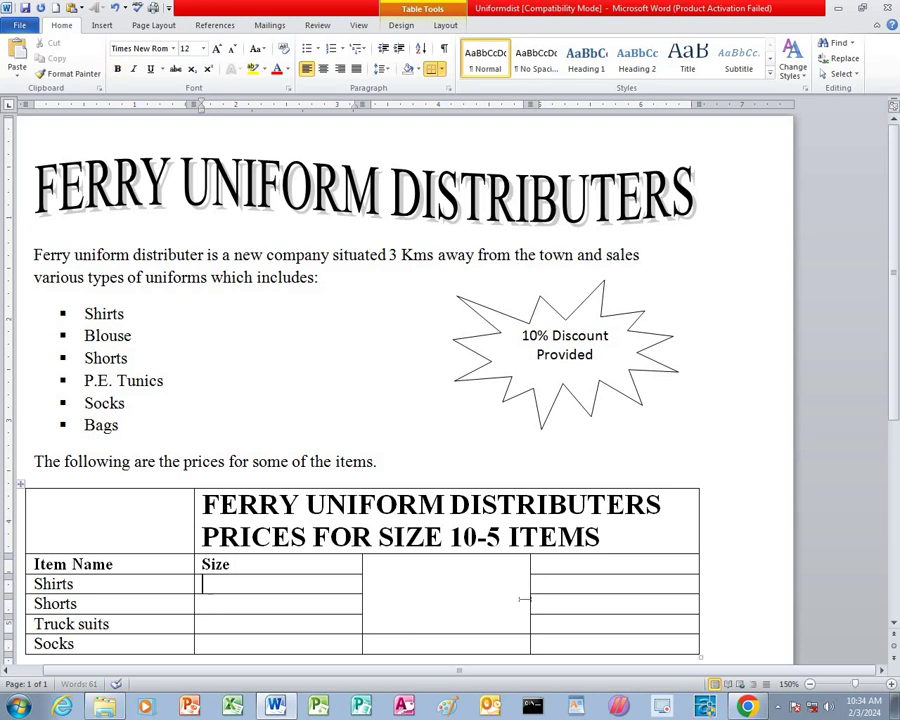
{"action": "type", "text": "10-5"}
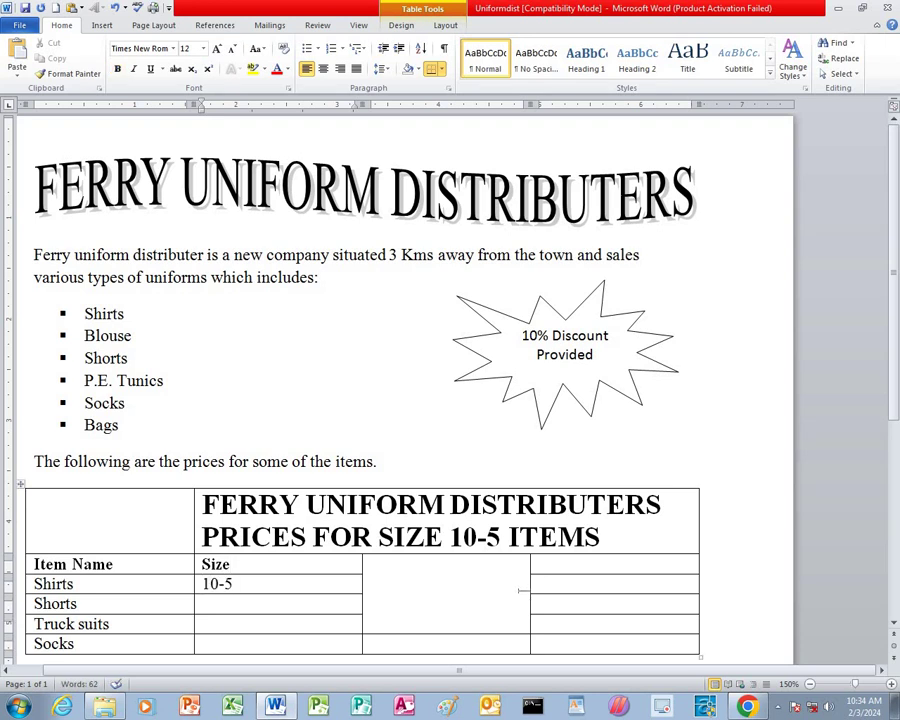
{"action": "key", "text": "BackSpace"}
{"action": "type", "text": "15"}
Step: Copy the size 10-15 from the Shirts row into the Size cells for Shorts, Truck suits and Socks
{"action": "left_click_drag", "start_coordinate": [241, 584], "coordinate": [208, 585]}
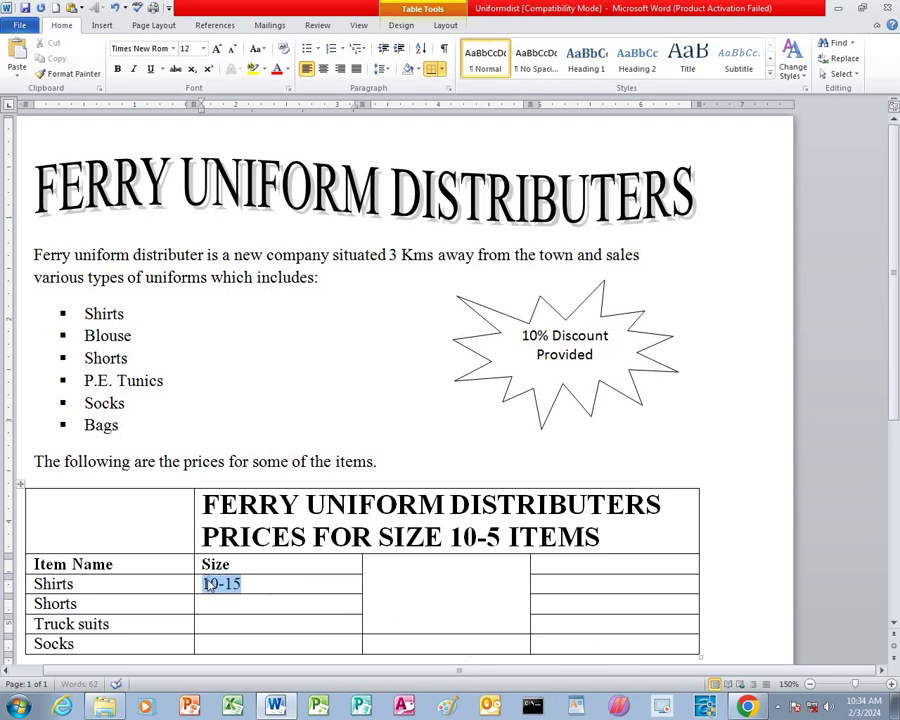
{"action": "right_click", "coordinate": [208, 585]}
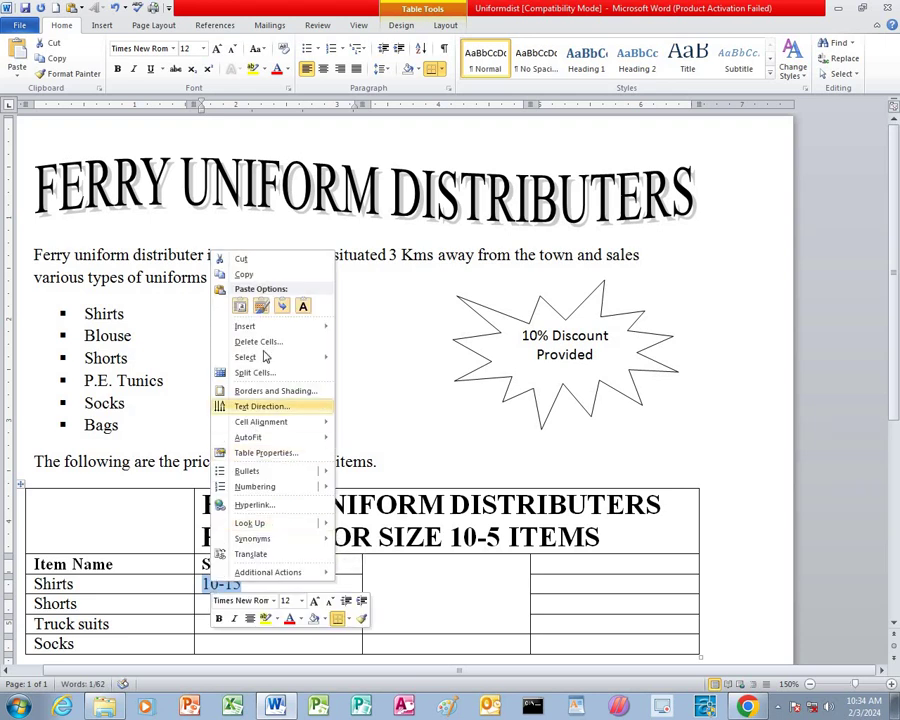
{"action": "left_click", "coordinate": [243, 274]}
{"action": "left_click_drag", "start_coordinate": [213, 602], "coordinate": [227, 636]}
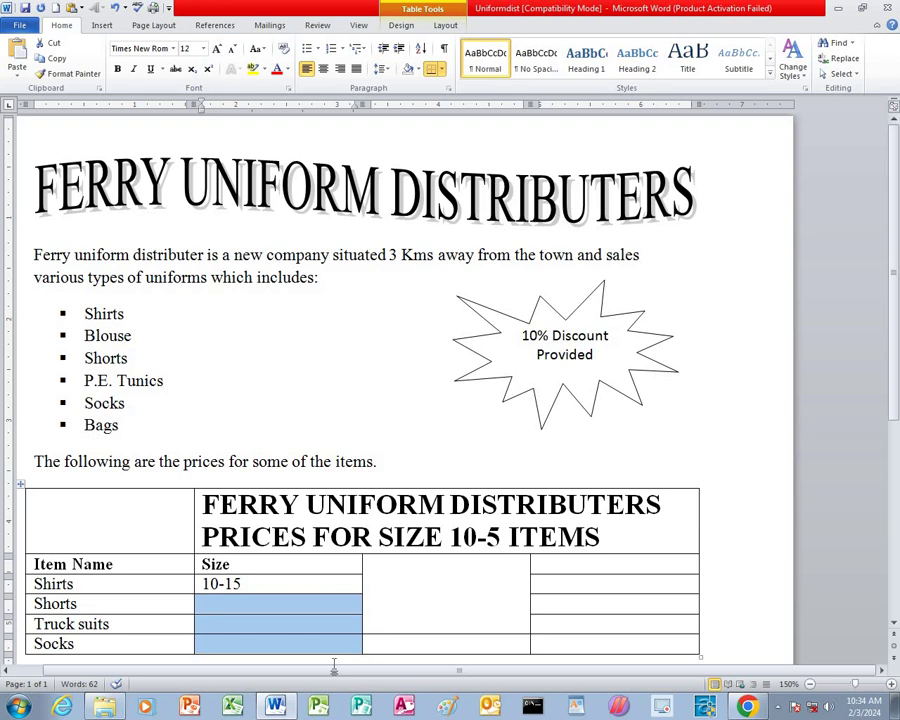
{"action": "key", "text": "ctrl+v"}
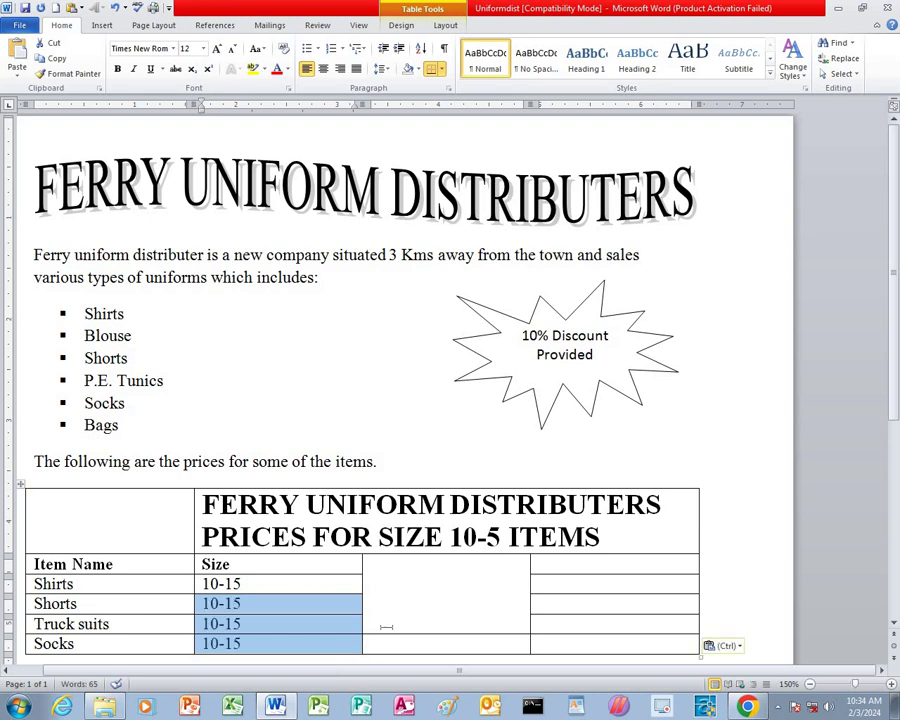
Step: Enter "FAIR PRICES" in the merged vertical-text cell of the table's third column
{"action": "left_click", "coordinate": [455, 606]}
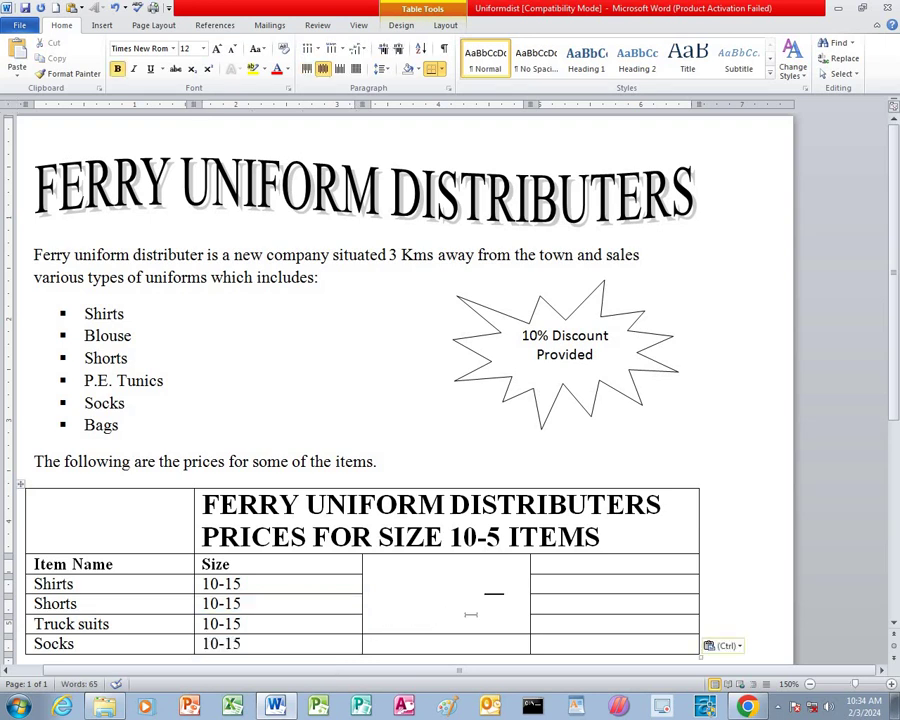
{"action": "type", "text": "-"}
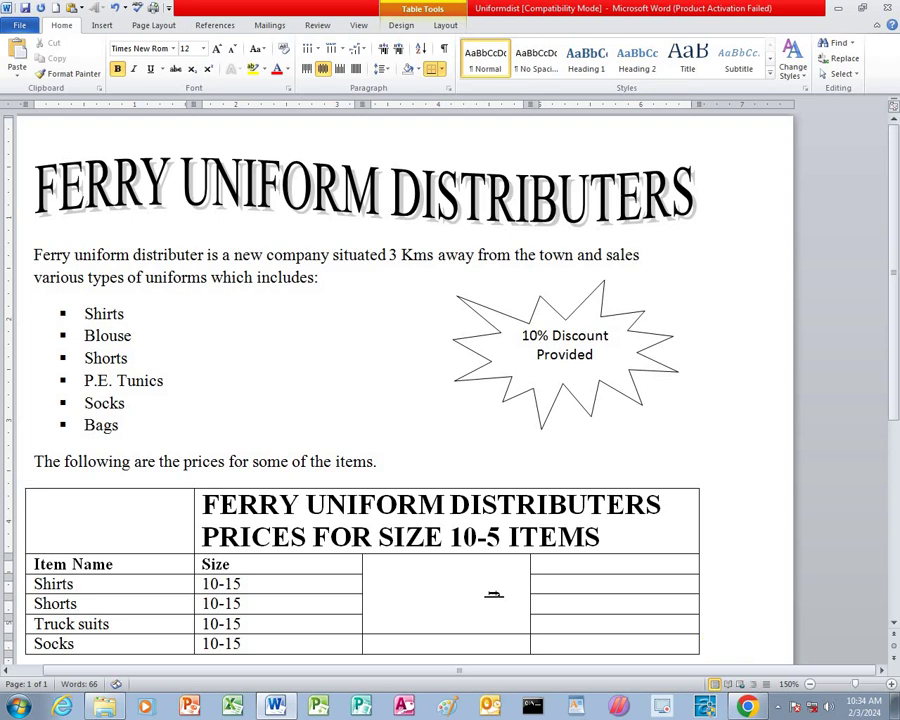
{"action": "type", "text": "FAIR PR"}
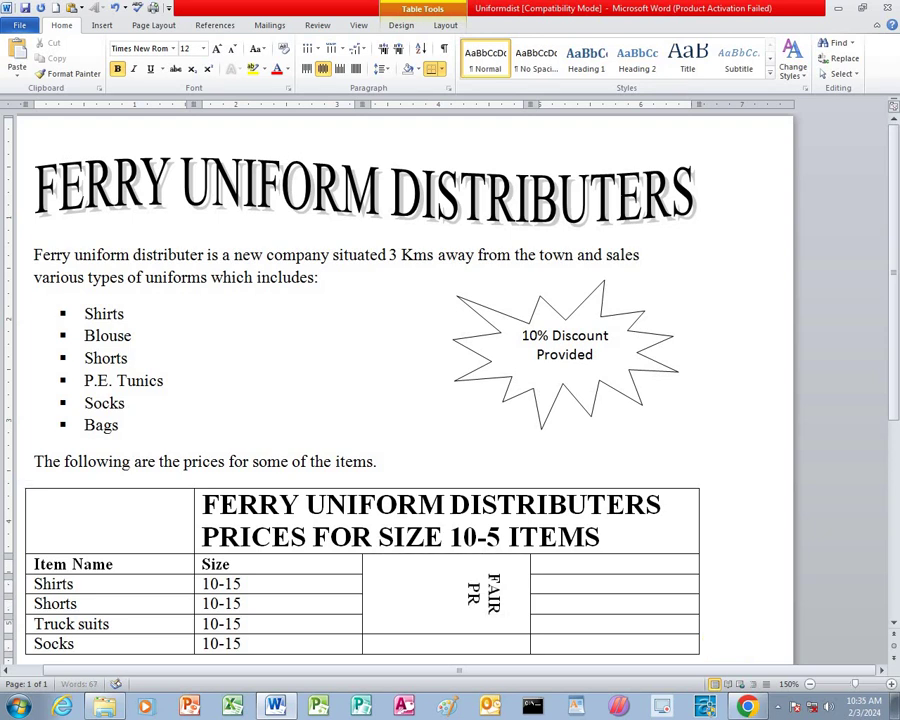
{"action": "type", "text": "ICES"}
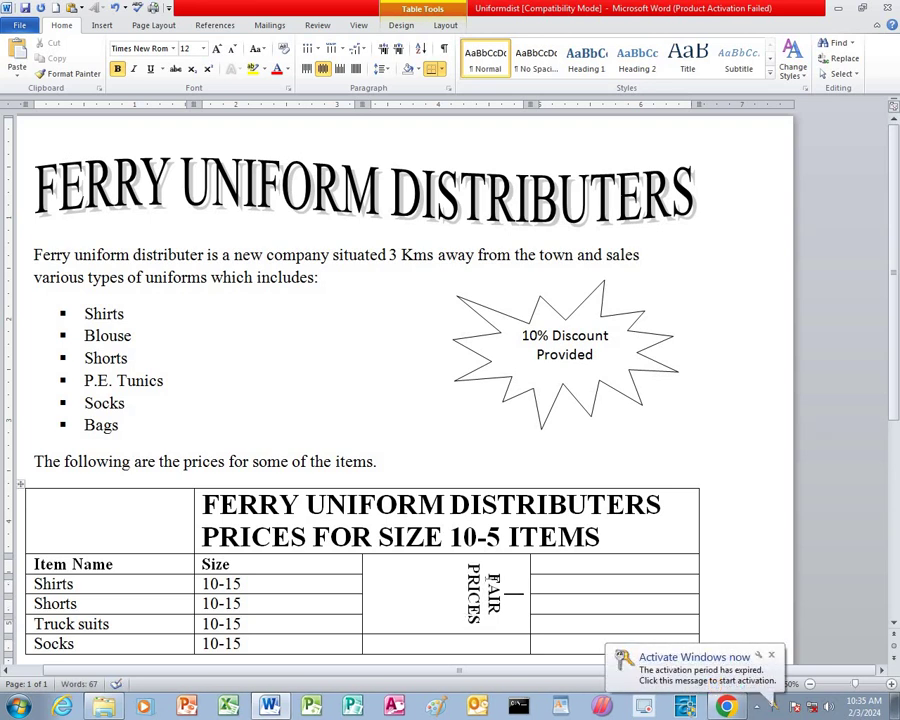
Step: Enter the heading "Price (Kshs)" in the last cell of the table's second row
{"action": "left_click", "coordinate": [557, 564]}
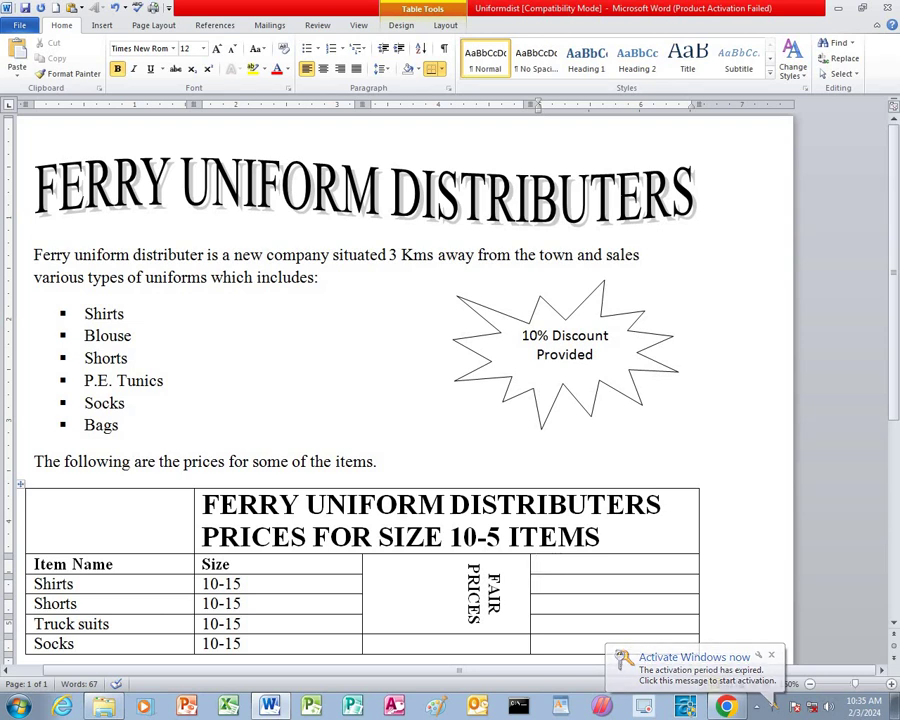
{"action": "type", "text": "Price "}
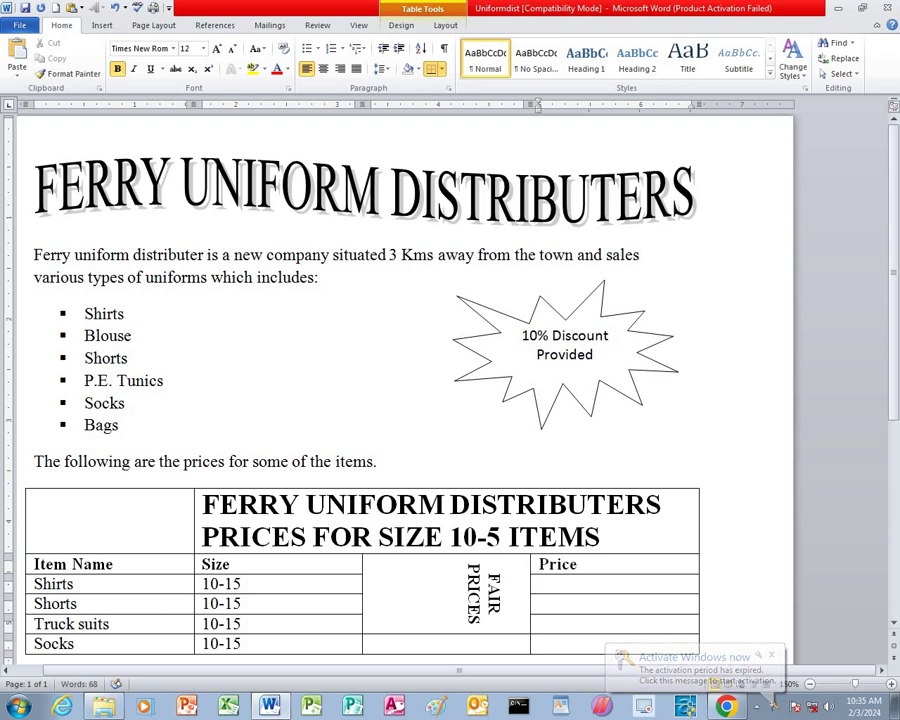
{"action": "type", "text": "("}
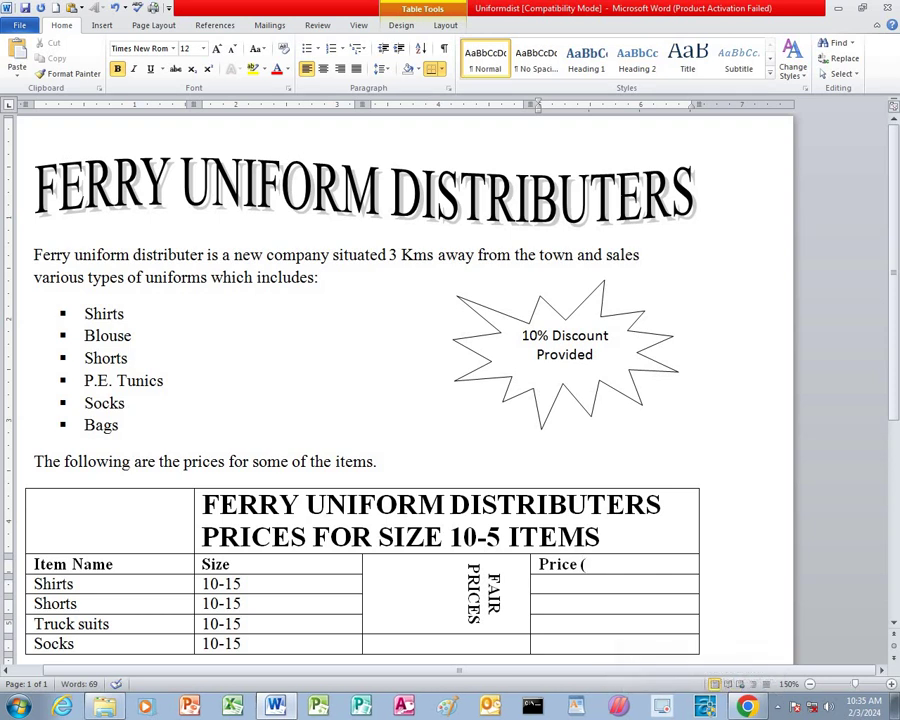
{"action": "type", "text": "k"}
{"action": "key", "text": "BackSpace"}
{"action": "type", "text": "Ksha"}
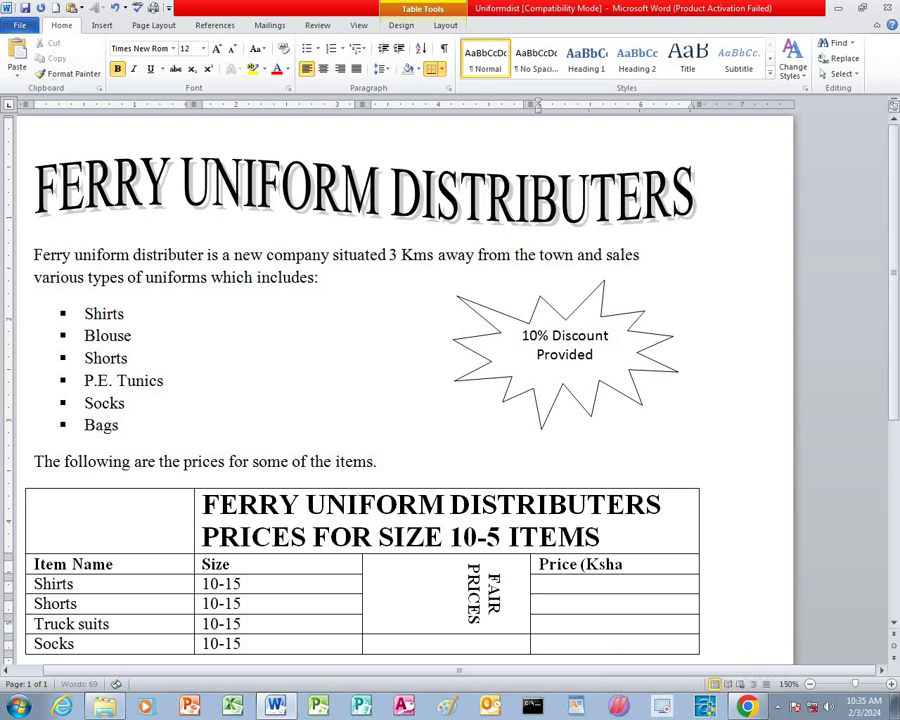
{"action": "key", "text": "BackSpace"}
{"action": "type", "text": "s)"}
Step: Enter the prices 450 for Shirts, 650 for Shorts, 1600 for Truck suits and 300 for Socks in the last column
{"action": "left_click", "coordinate": [87, 483]}
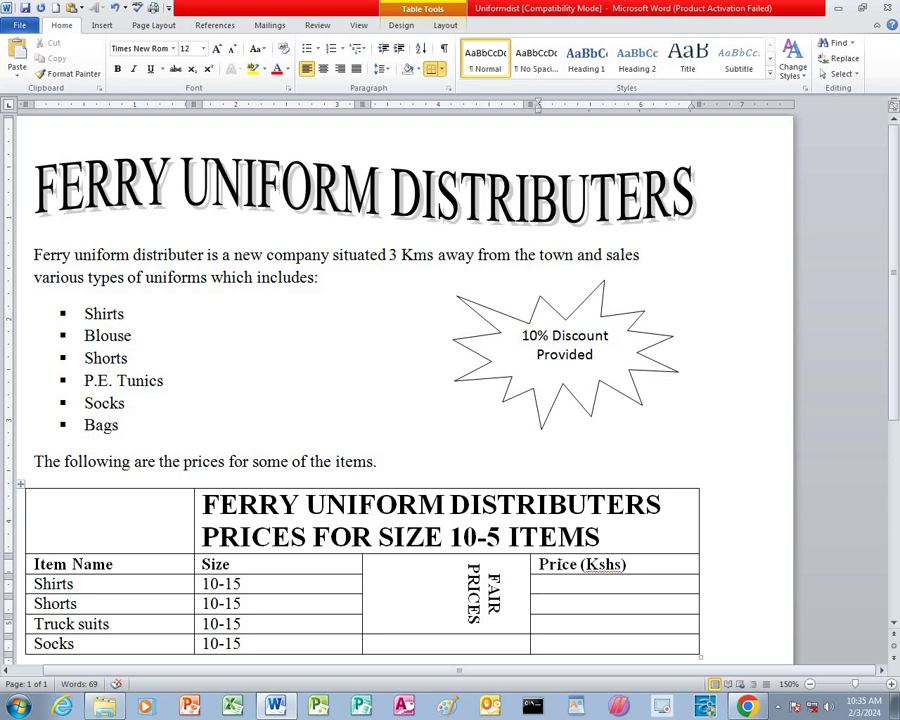
{"action": "type", "text": "450"}
{"action": "key", "text": "Down"}
{"action": "type", "text": "650"}
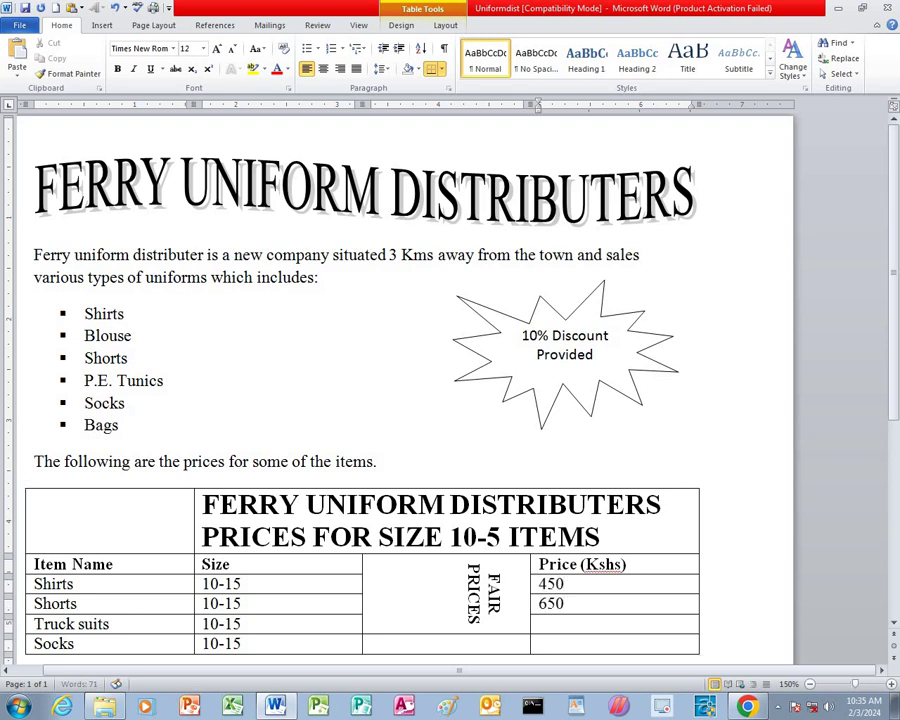
{"action": "key", "text": "Down"}
{"action": "type", "text": "1600"}
{"action": "key", "text": "Down"}
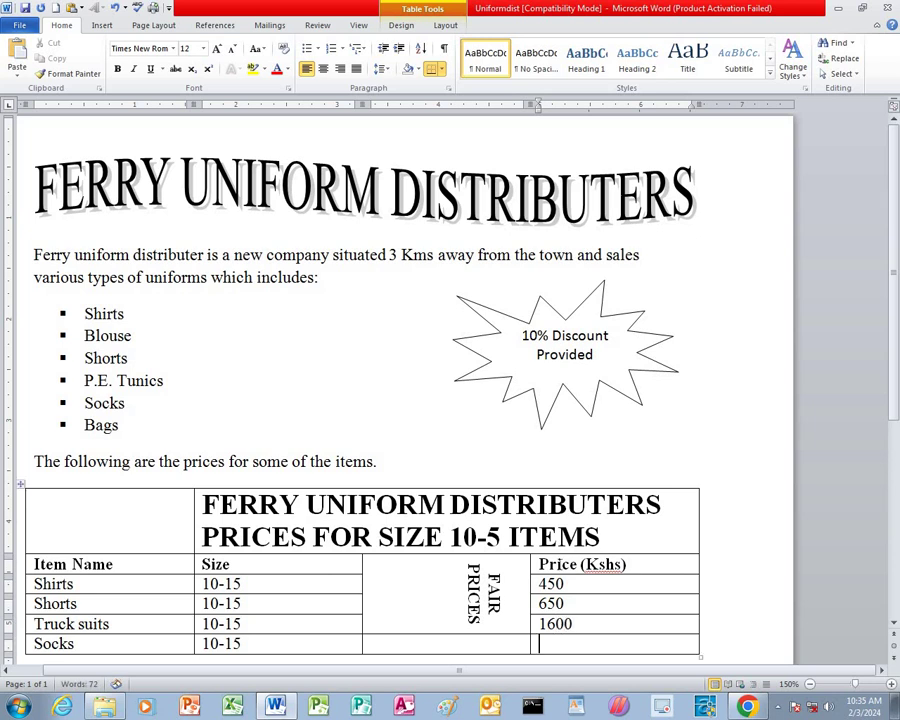
{"action": "type", "text": "300"}
Step: Ignore the spelling flag on "Kshs" in the price column's heading
{"action": "scroll", "coordinate": [604, 578], "scroll_direction": "down", "scroll_amount": 3}
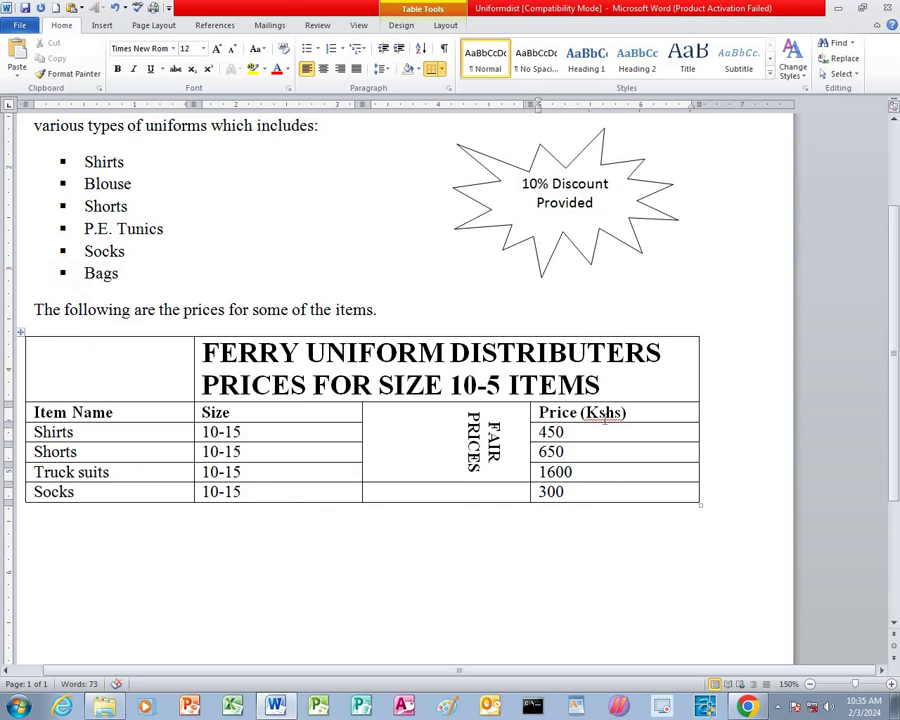
{"action": "right_click", "coordinate": [604, 410]}
{"action": "left_click", "coordinate": [660, 228]}
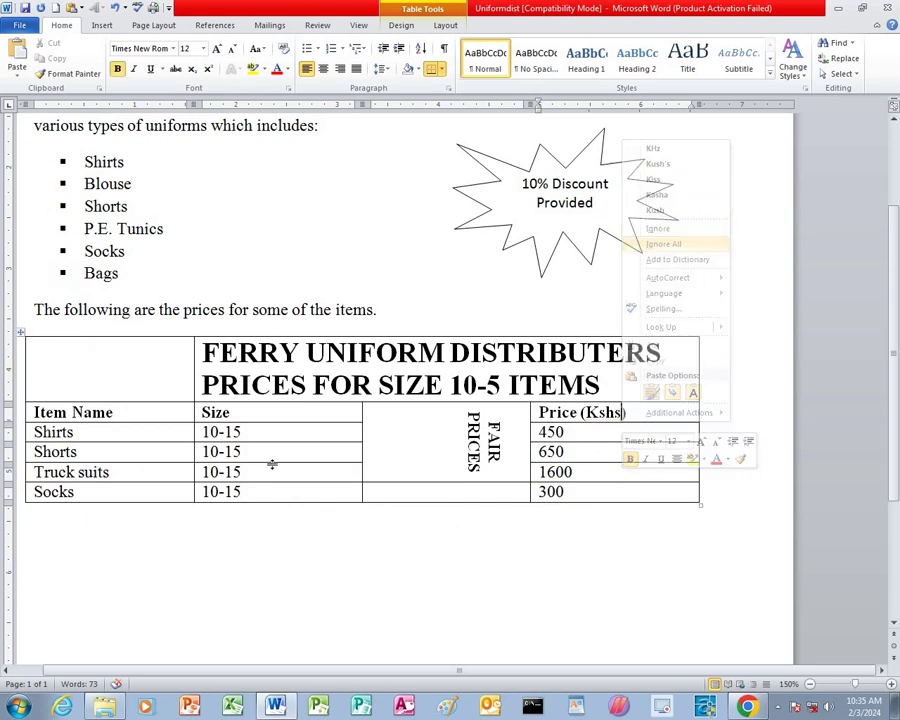
Step: Add below the table the sentence "Note that those who come before 31st December will be given a 10% discount on each item."
{"action": "left_click", "coordinate": [155, 533]}
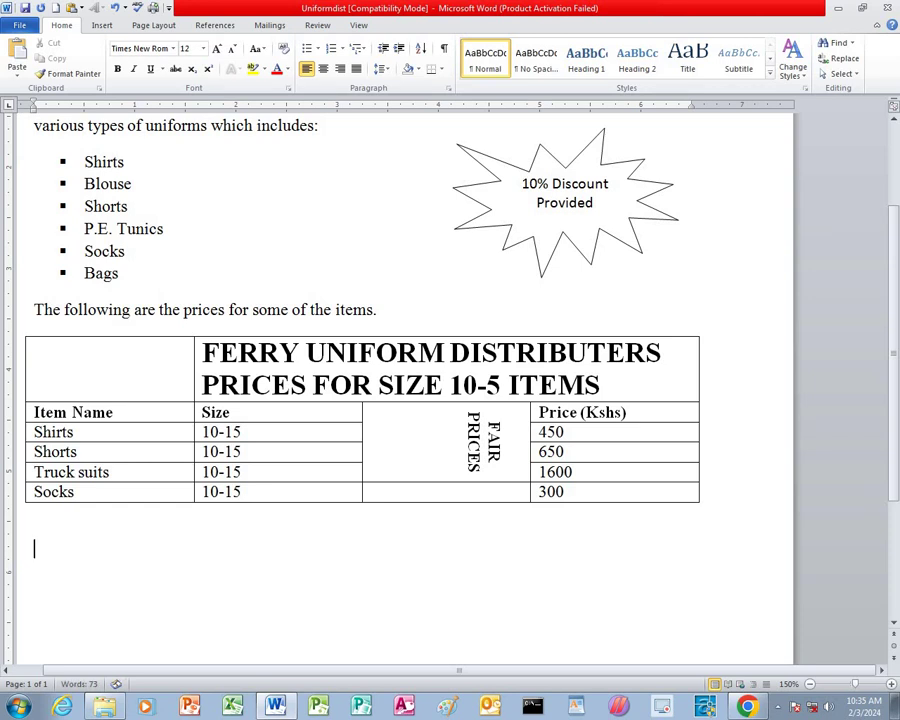
{"action": "type", "text": "Note tha"}
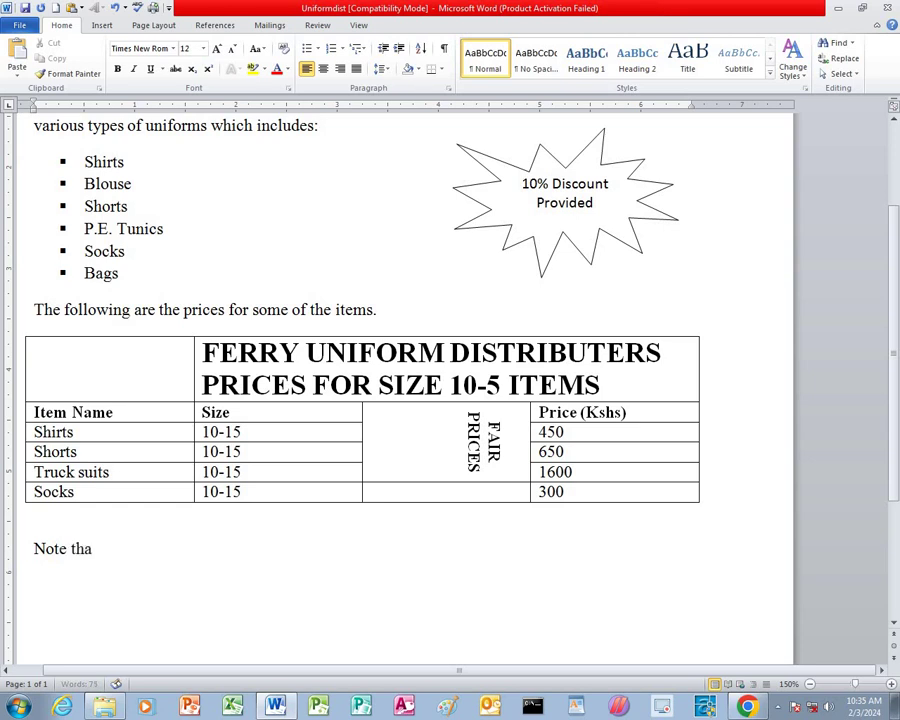
{"action": "type", "text": "t these"}
{"action": "key", "text": "BackSpace"}
{"action": "key", "text": "BackSpace"}
{"action": "key", "text": "BackSpace"}
{"action": "key", "text": "BackSpace"}
{"action": "type", "text": "ose who "}
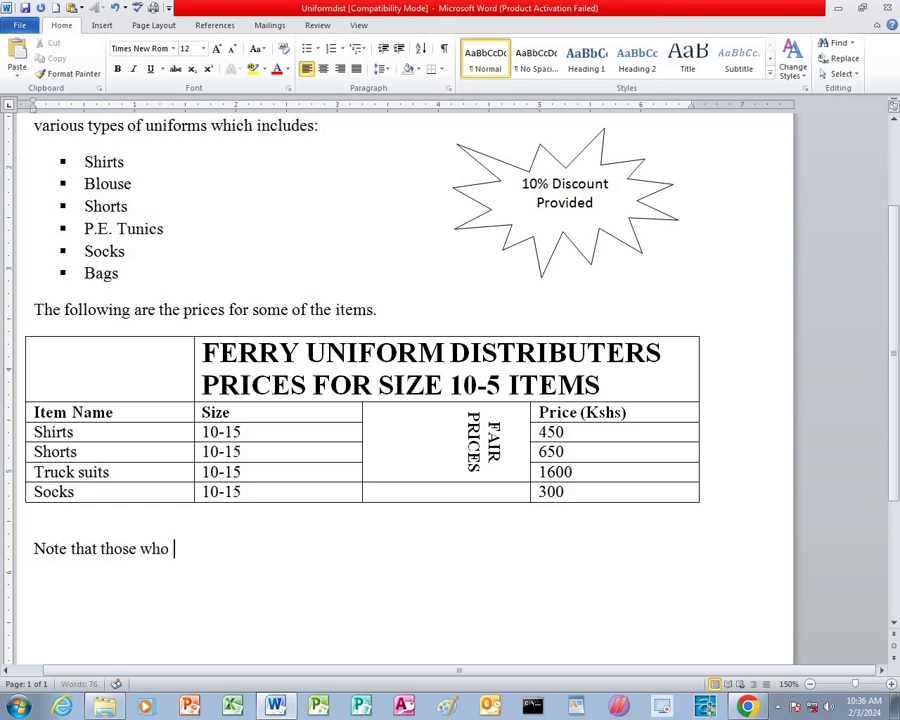
{"action": "type", "text": "come befo"}
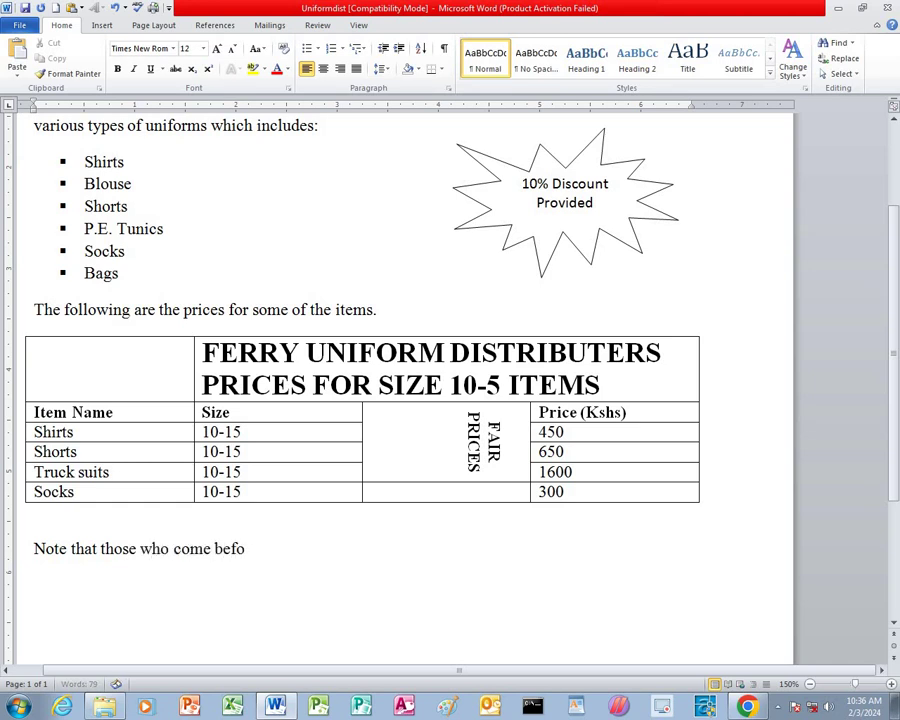
{"action": "type", "text": "re 31st Dece"}
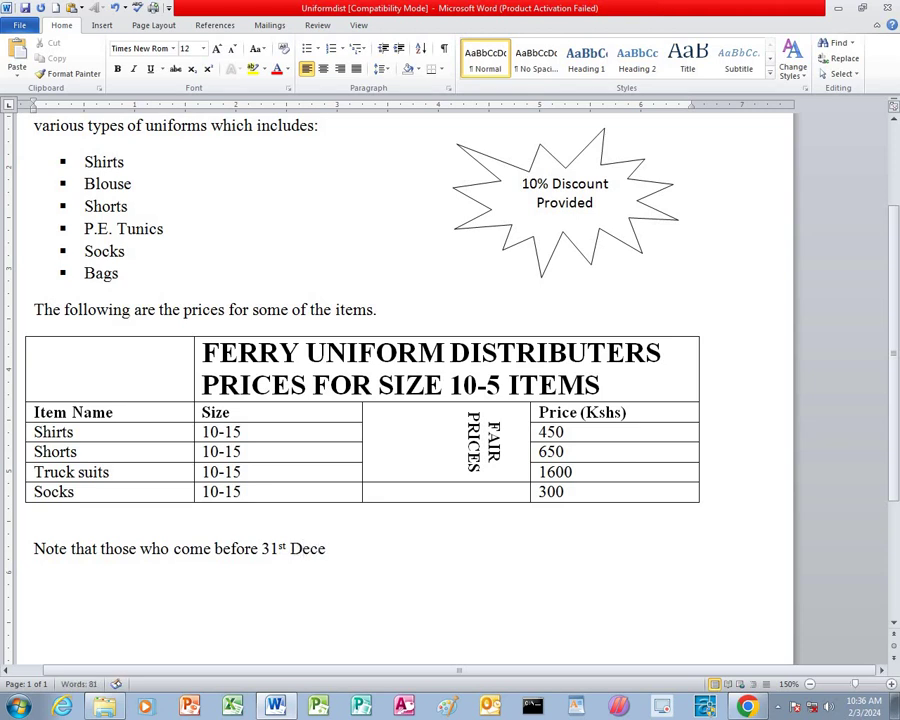
{"action": "type", "text": "mber will "}
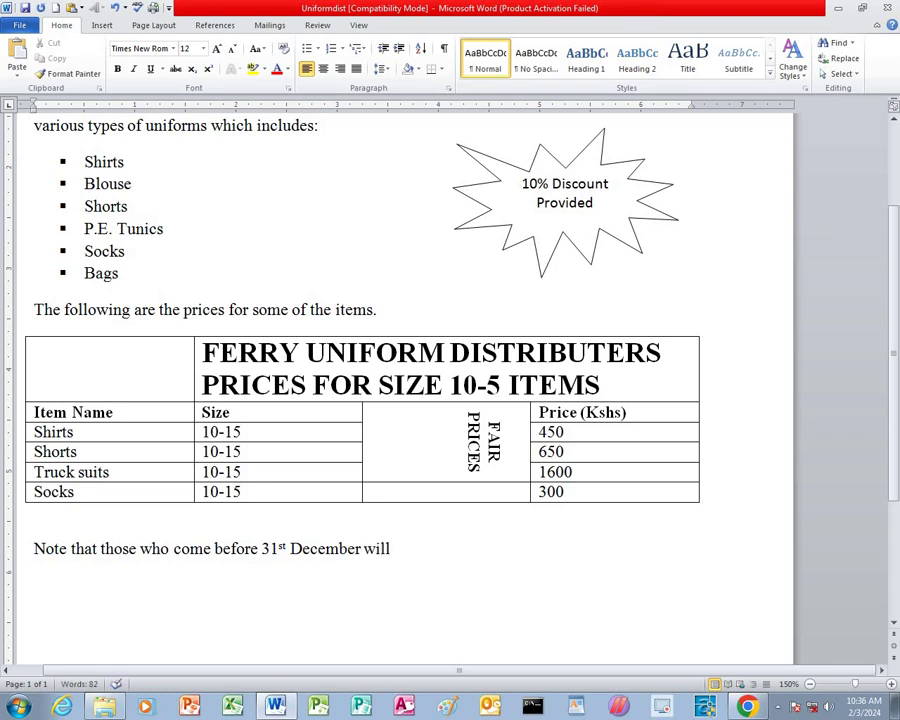
{"action": "type", "text": "be given "}
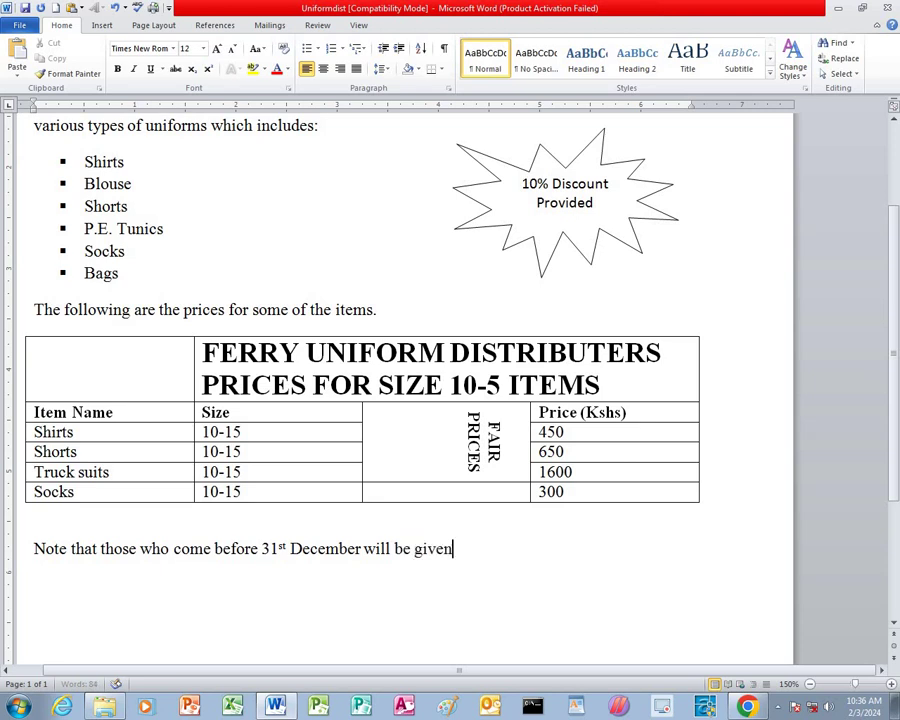
{"action": "type", "text": "a 10% discoun"}
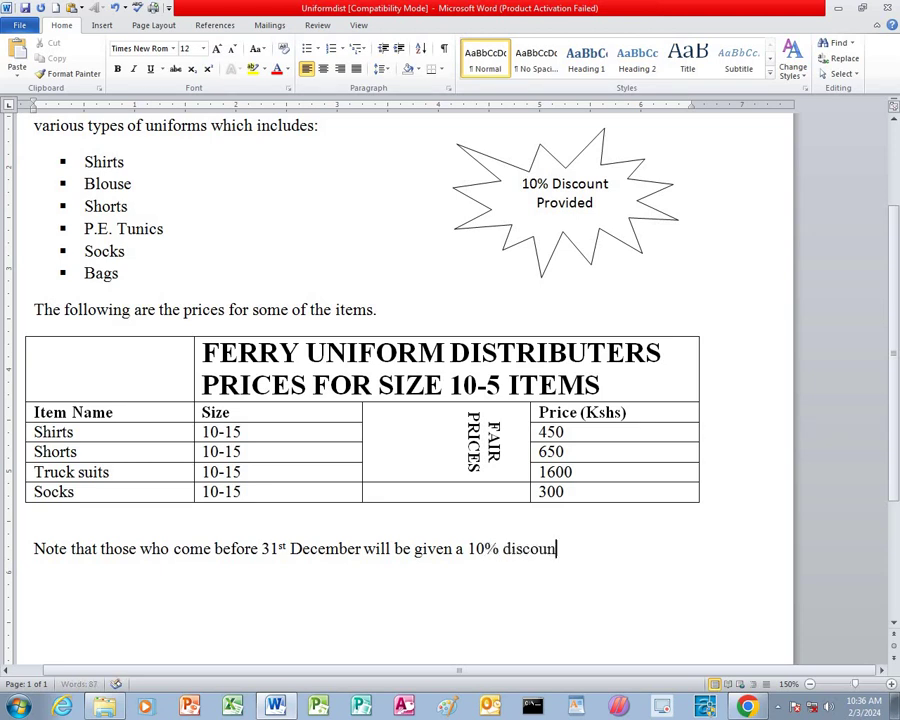
{"action": "type", "text": "t on each item."}
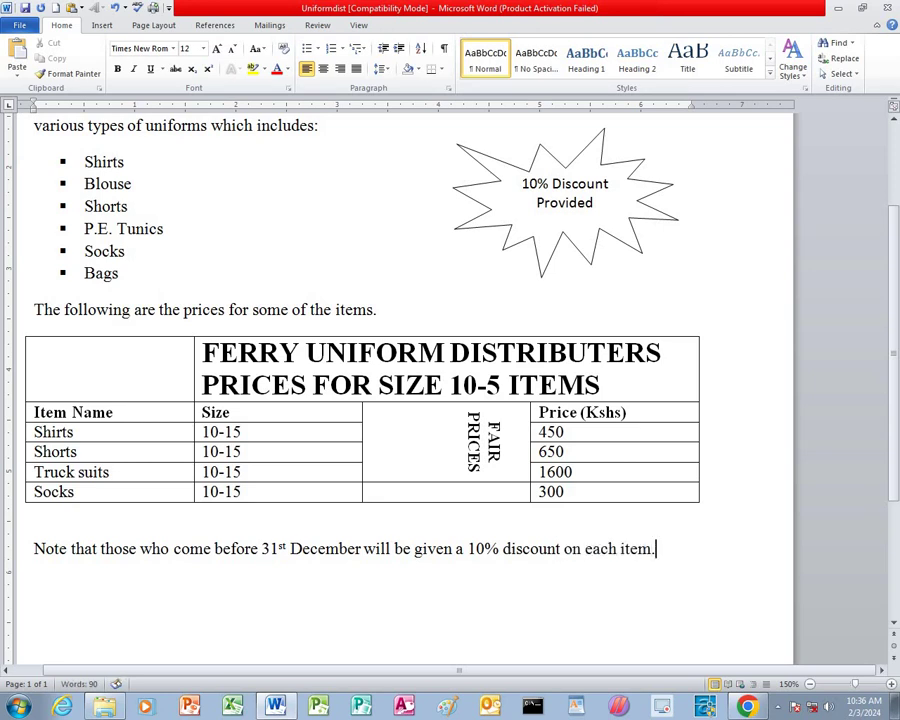
Step: Add a bold closing line "Come 1! Come 2! Come All!!!" in a new paragraph under the discount note
{"action": "key", "text": "Return"}
{"action": "key", "text": "ctrl+b"}
{"action": "type", "text": "CoM"}
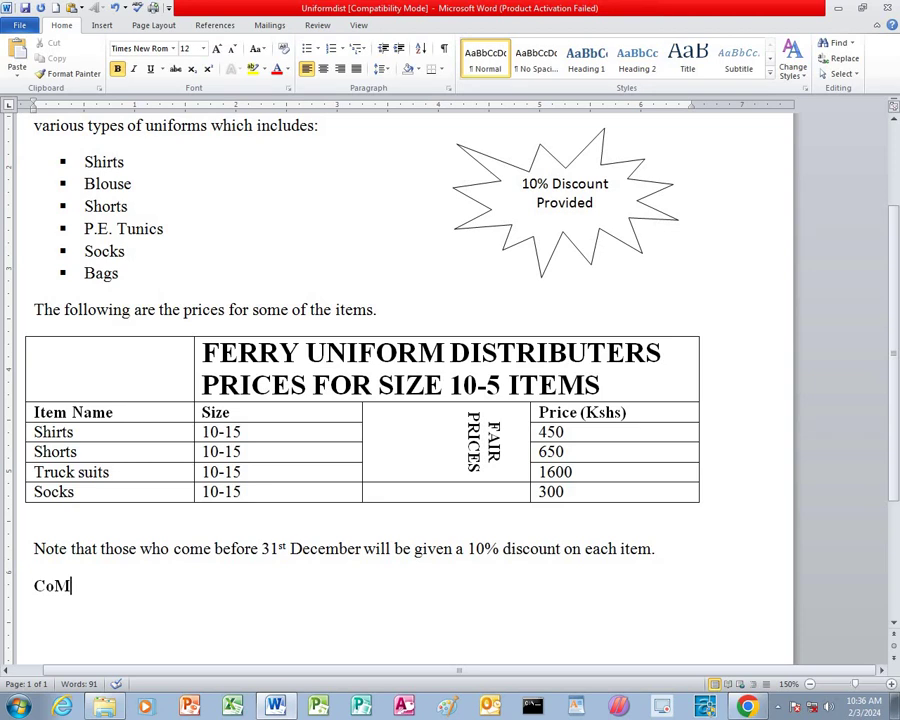
{"action": "key", "text": "BackSpace"}
{"action": "type", "text": "me "}
{"action": "type", "text": "!"}
{"action": "key", "text": "BackSpace"}
{"action": "key", "text": "BackSpace"}
{"action": "type", "text": "1!"}
{"action": "type", "text": "Come"}
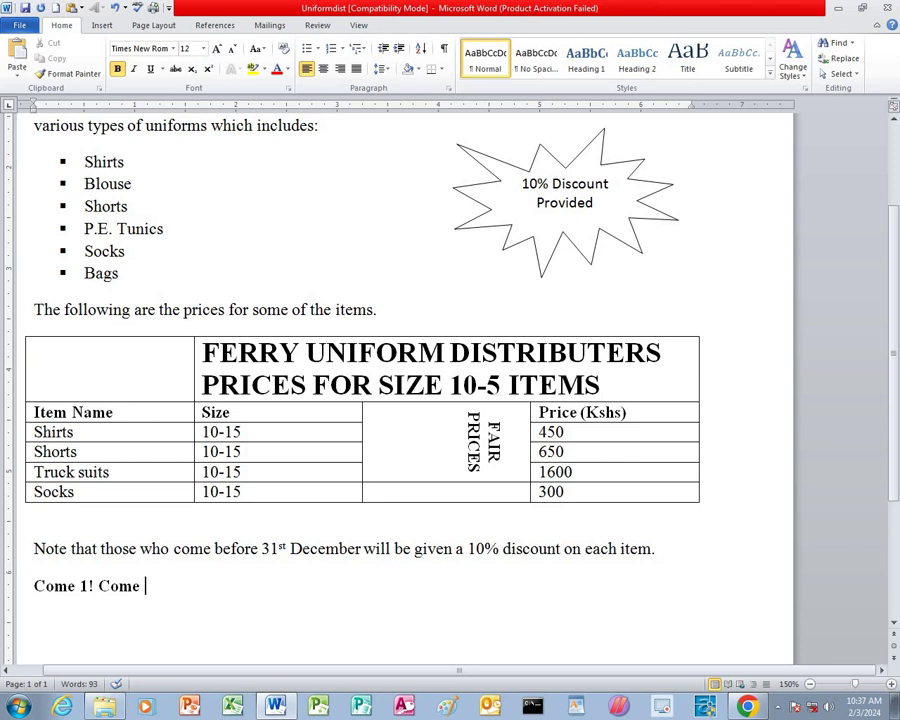
{"action": "type", "text": "2! C"}
{"action": "type", "text": "ome A"}
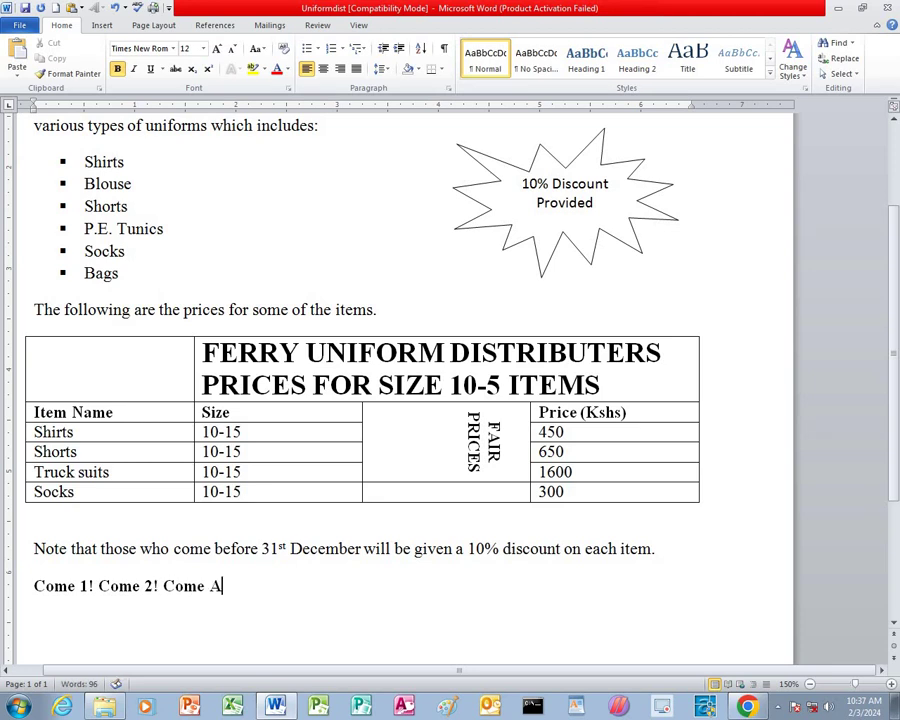
{"action": "type", "text": "ll!!!"}
Step: Review the typed document, then switch to Chrome and read tasks (b) to (d) of Exercise 4 in MS Office Exercises.pdf
{"action": "left_click", "coordinate": [362, 252]}
{"action": "scroll", "coordinate": [362, 254], "scroll_direction": "up", "scroll_amount": 1}
{"action": "scroll", "coordinate": [362, 254], "scroll_direction": "down", "scroll_amount": 3}
{"action": "scroll", "coordinate": [362, 254], "scroll_direction": "up", "scroll_amount": 3}
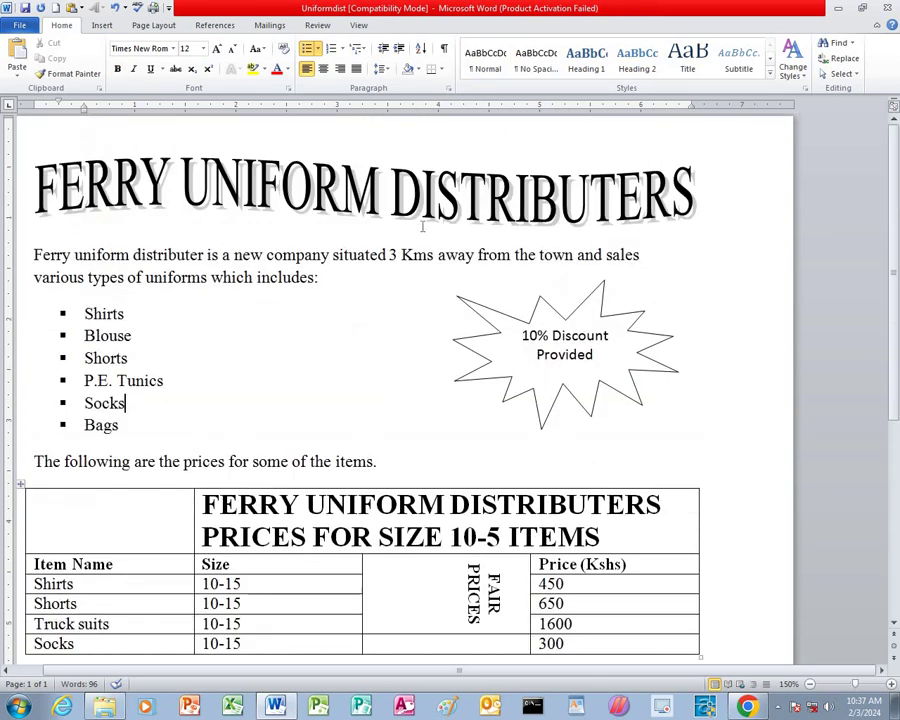
{"action": "left_click", "coordinate": [8, 670]}
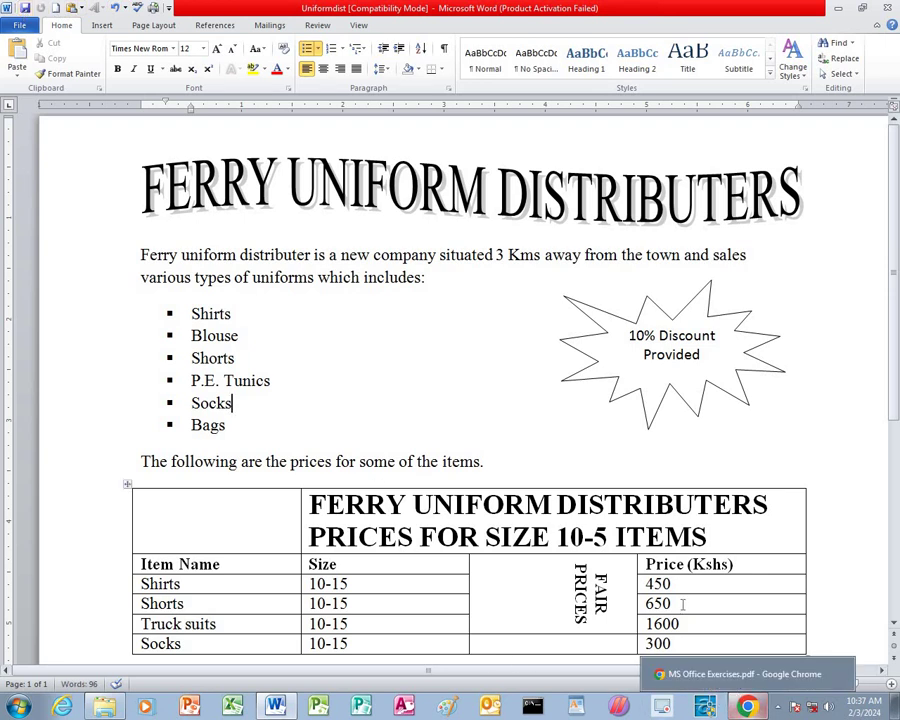
{"action": "scroll", "coordinate": [565, 584], "scroll_direction": "down", "scroll_amount": 3}
{"action": "key", "text": "alt+Tab"}
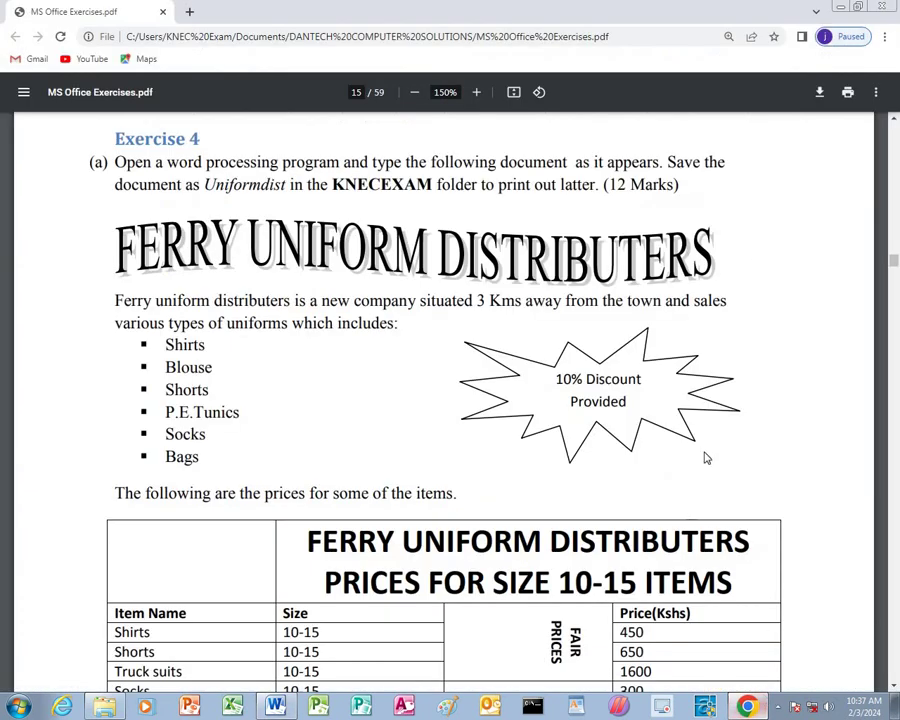
{"action": "scroll", "coordinate": [613, 497], "scroll_direction": "down", "scroll_amount": 3}
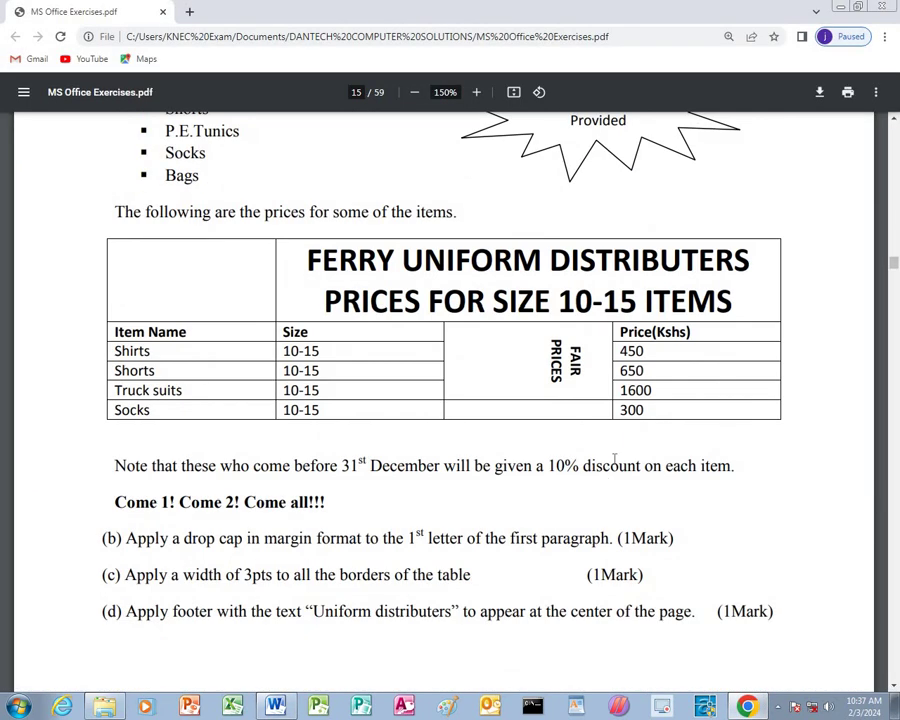
{"action": "scroll", "coordinate": [614, 459], "scroll_direction": "down", "scroll_amount": 1}
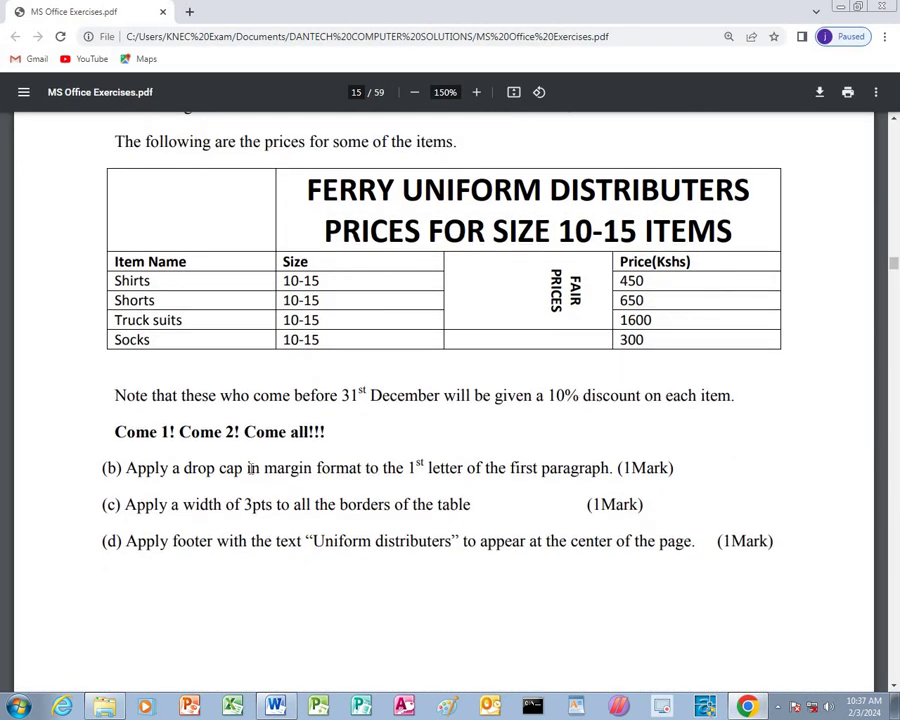
{"action": "scroll", "coordinate": [252, 467], "scroll_direction": "down", "scroll_amount": 1}
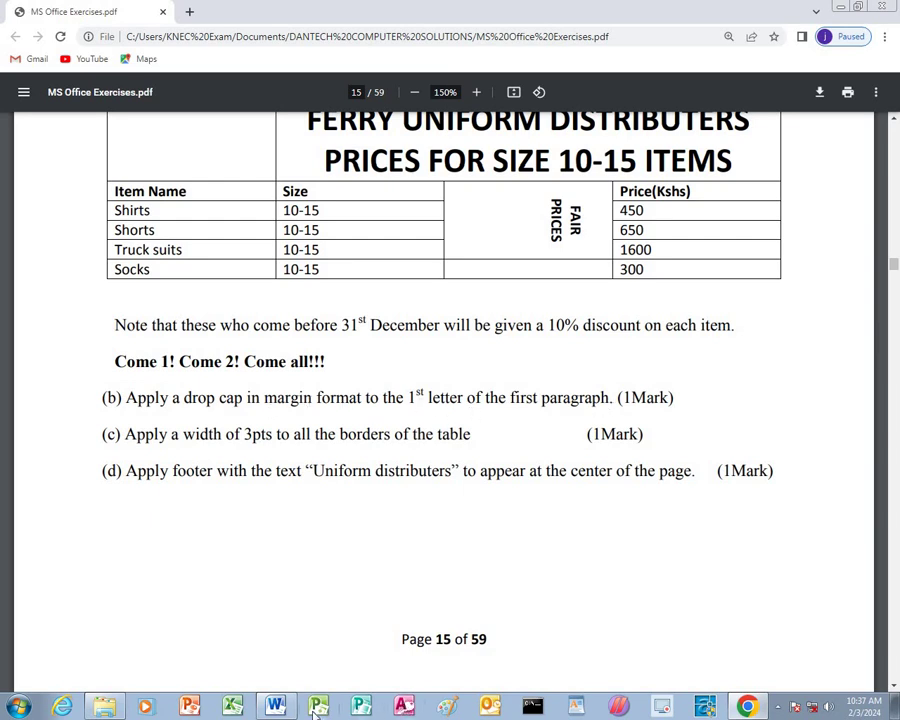
Step: Switch back to Word and apply an In margin drop cap to the first letter of the opening paragraph
{"action": "left_click", "coordinate": [275, 706]}
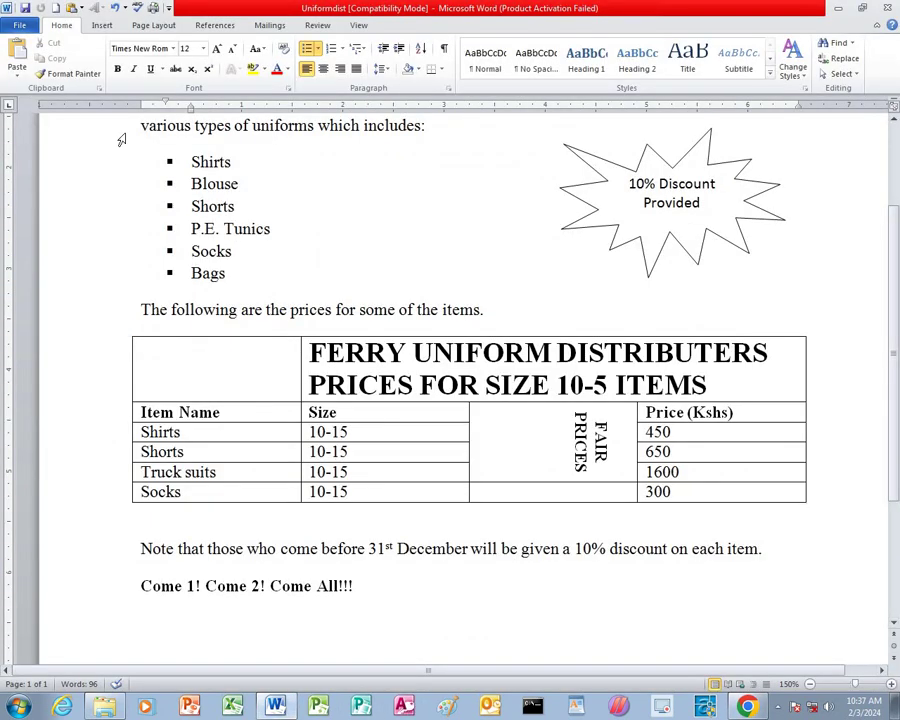
{"action": "scroll", "coordinate": [121, 140], "scroll_direction": "up", "scroll_amount": 3}
{"action": "left_click_drag", "start_coordinate": [141, 256], "coordinate": [150, 256]}
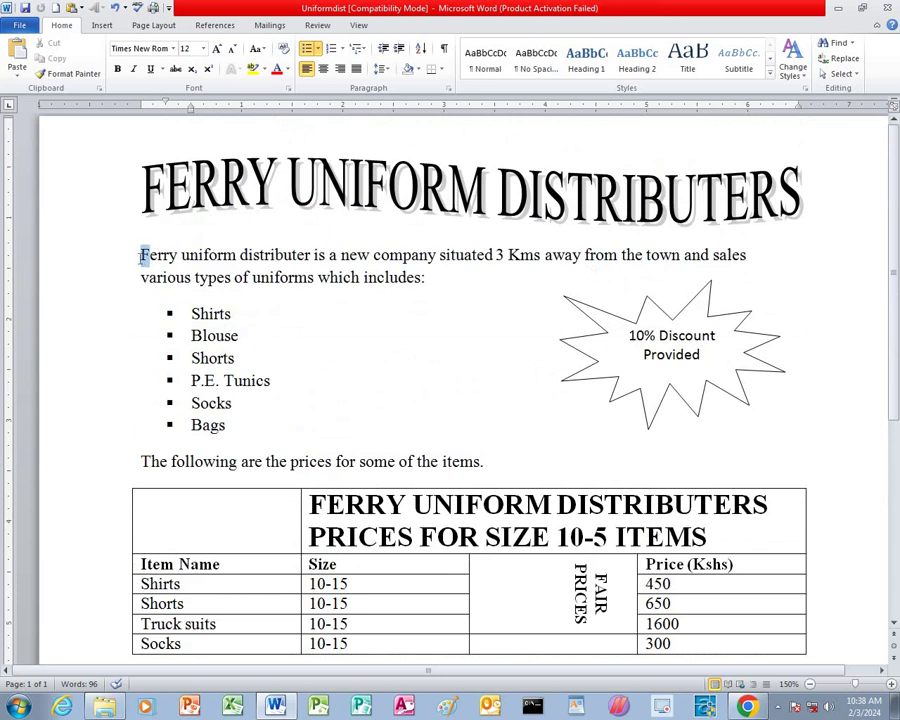
{"action": "left_click", "coordinate": [102, 26]}
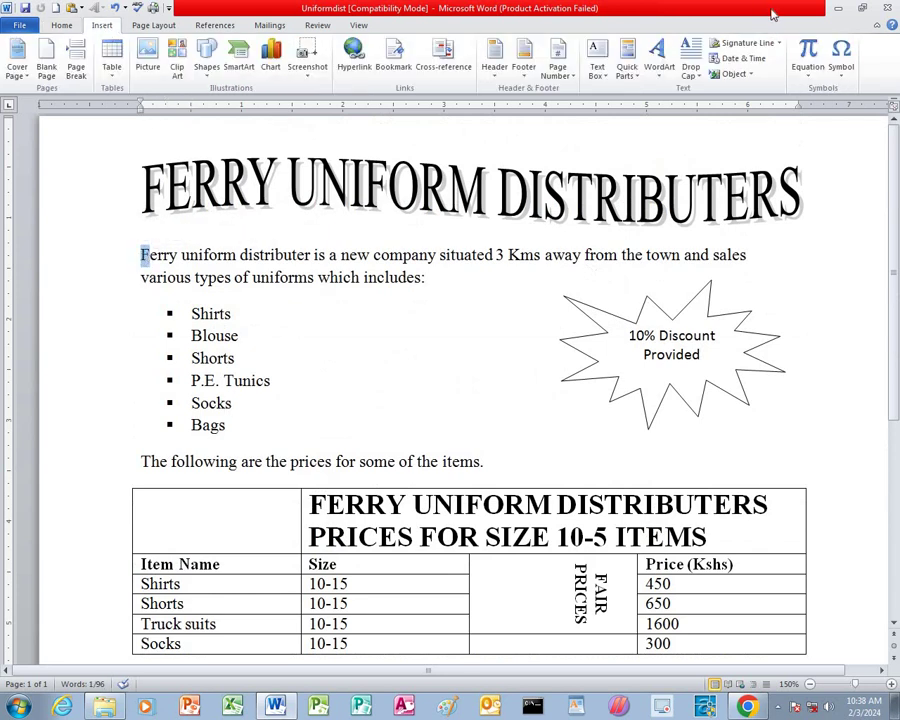
{"action": "left_click", "coordinate": [694, 78]}
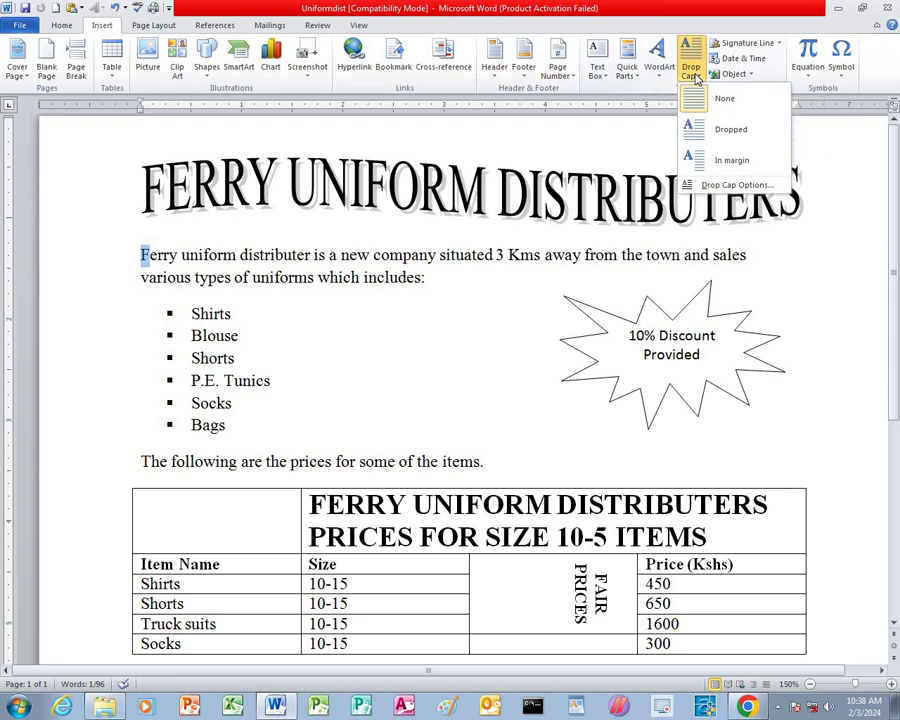
{"action": "left_click", "coordinate": [711, 162]}
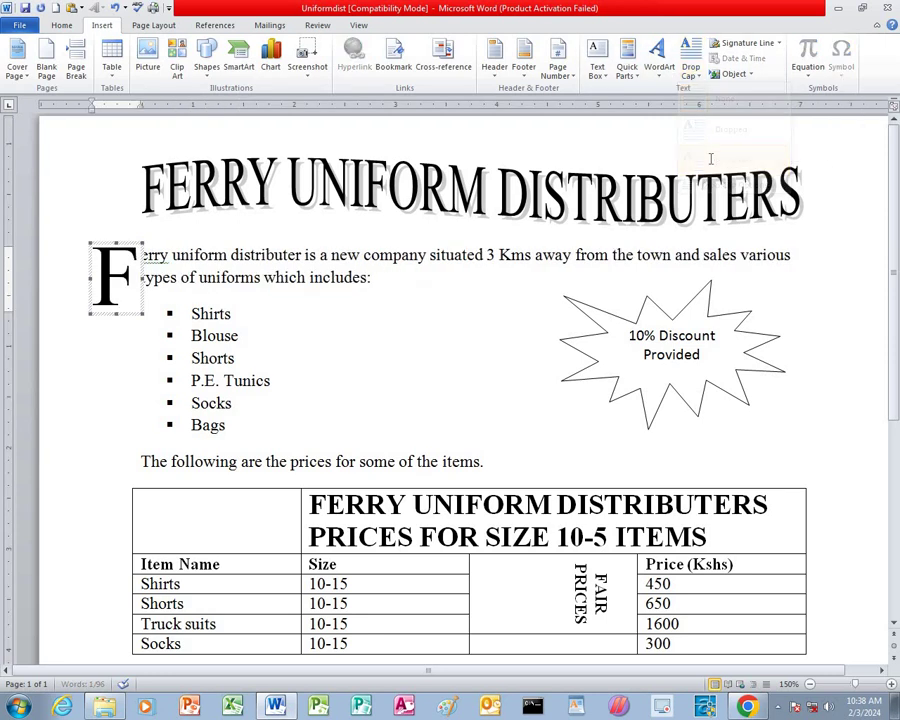
{"action": "left_click", "coordinate": [379, 395]}
Step: Ignore once the grammar flag on "erry" beside the drop cap
{"action": "right_click", "coordinate": [155, 257]}
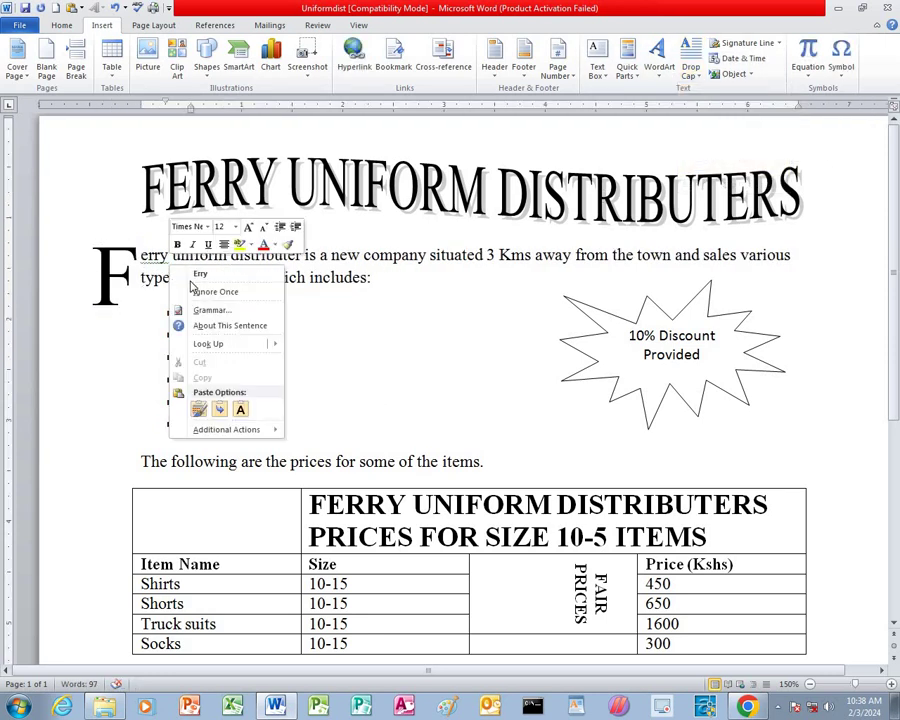
{"action": "left_click", "coordinate": [205, 291]}
{"action": "scroll", "coordinate": [339, 375], "scroll_direction": "down", "scroll_amount": 2}
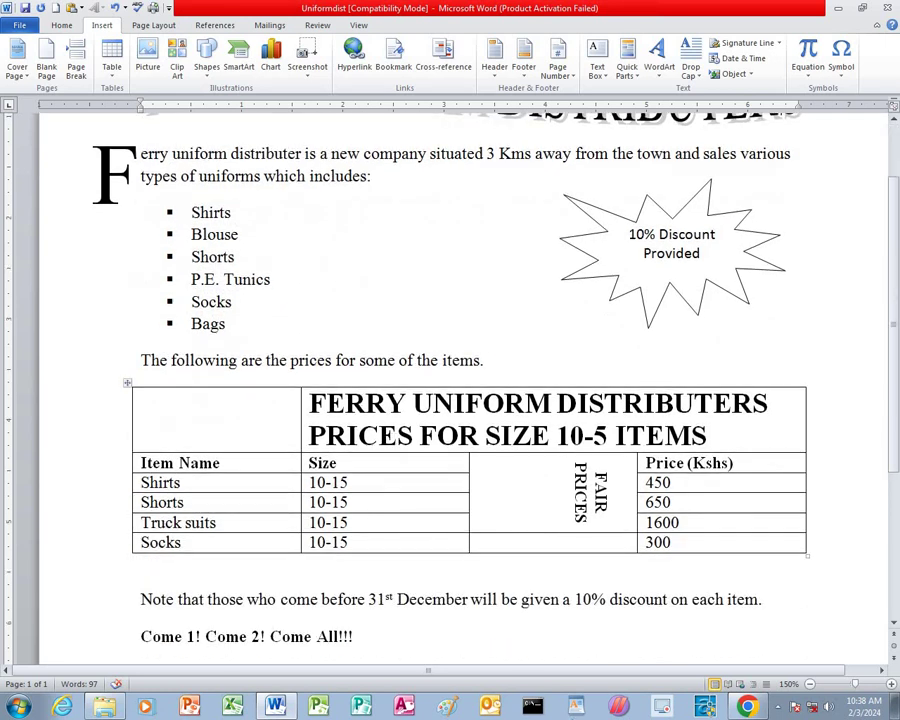
Step: Check task (c) in the Chrome PDF, then in Word set all borders of the price table to a 3 pt width
{"action": "left_click", "coordinate": [746, 706]}
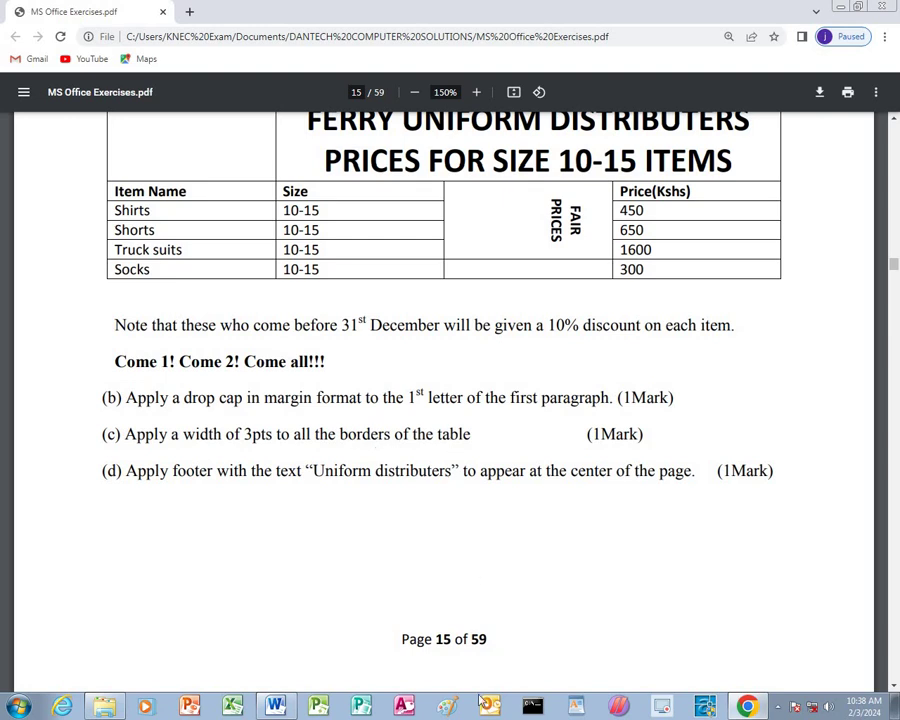
{"action": "left_click", "coordinate": [273, 706]}
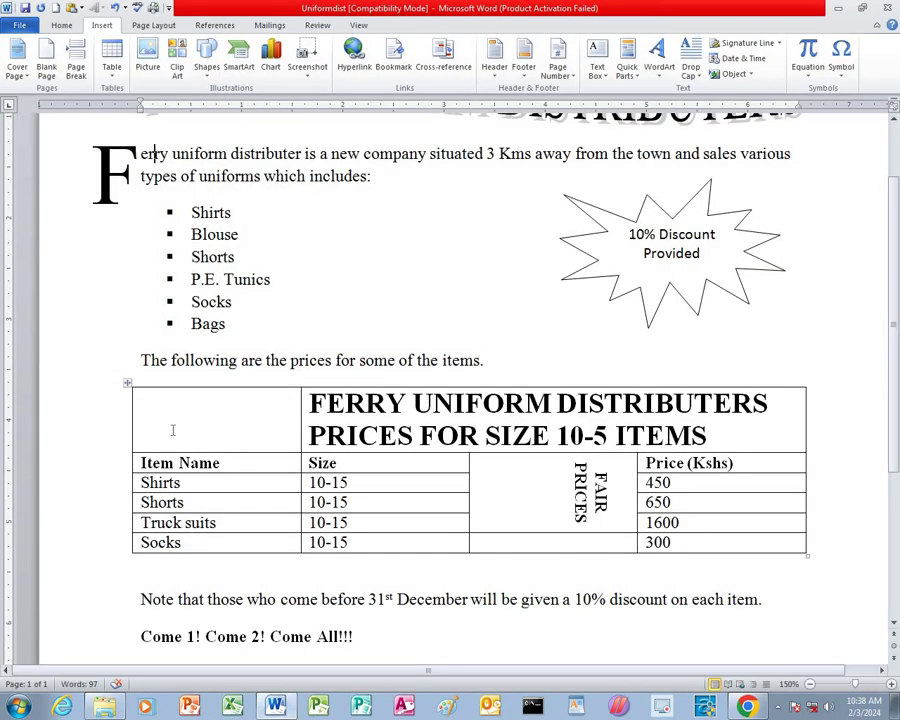
{"action": "right_click", "coordinate": [129, 384]}
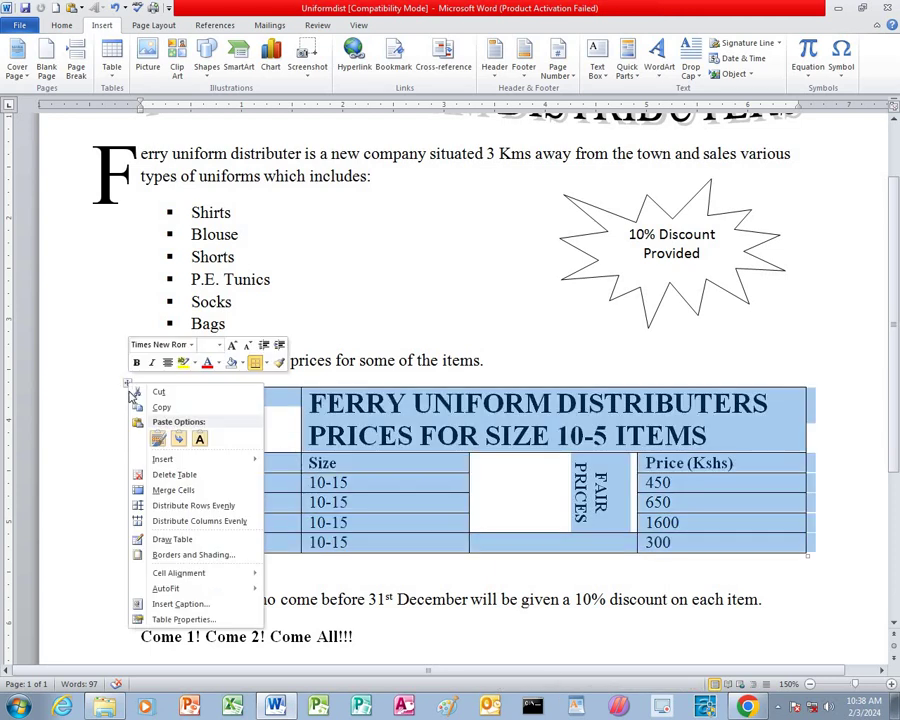
{"action": "left_click", "coordinate": [180, 555]}
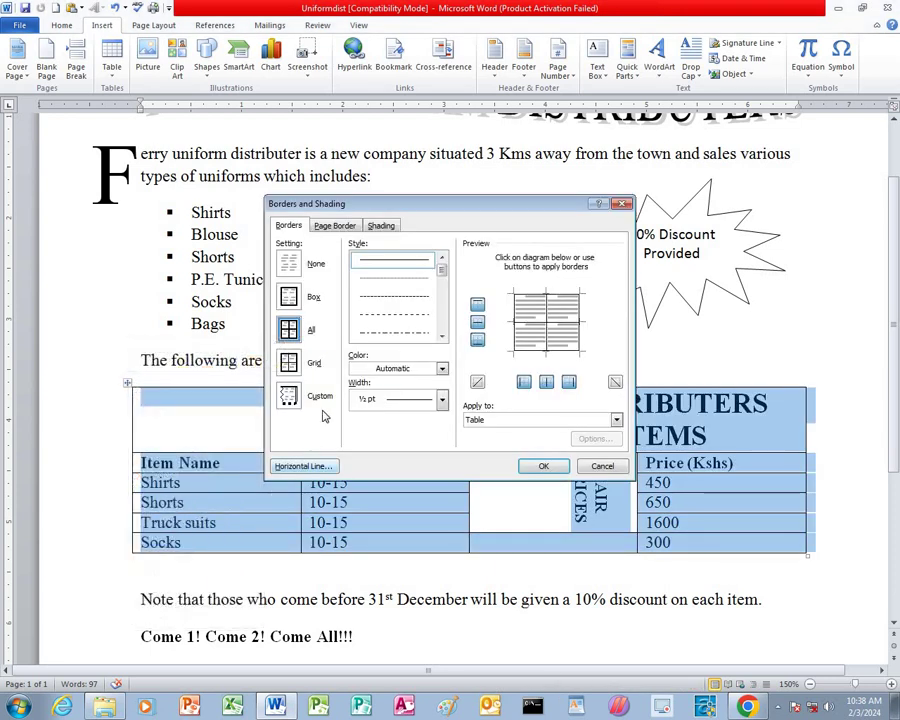
{"action": "left_click", "coordinate": [440, 400]}
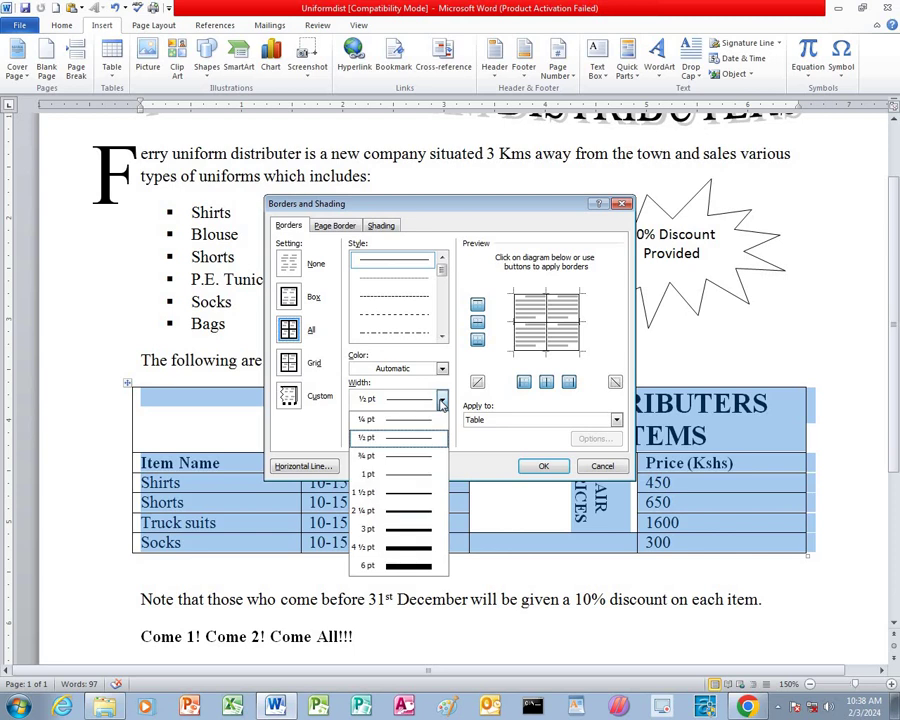
{"action": "left_click", "coordinate": [400, 535]}
{"action": "left_click", "coordinate": [543, 466]}
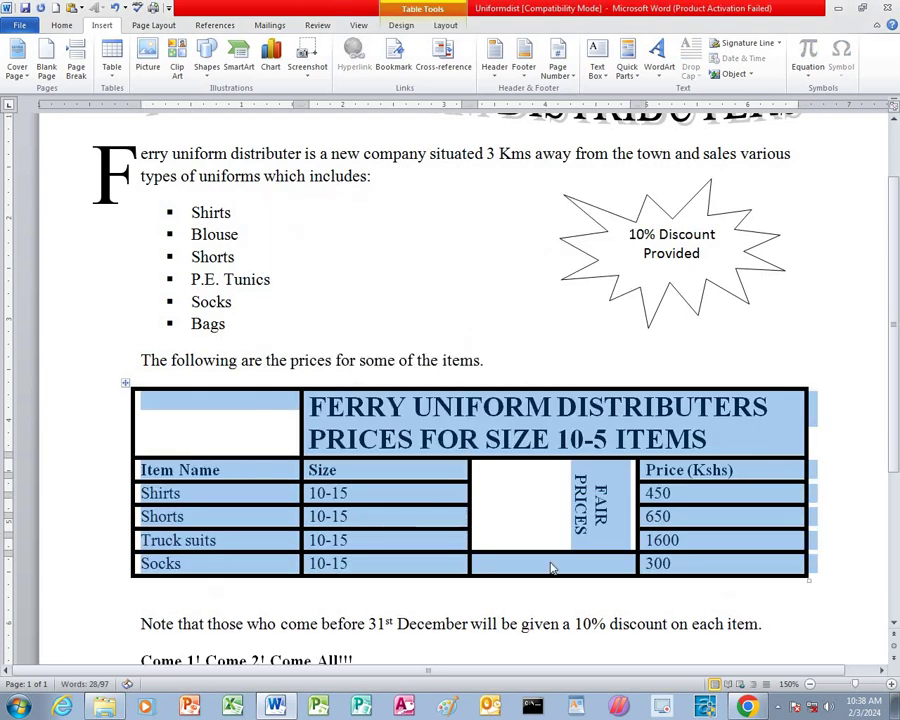
{"action": "left_click", "coordinate": [555, 582]}
{"action": "scroll", "coordinate": [555, 582], "scroll_direction": "down", "scroll_amount": 2}
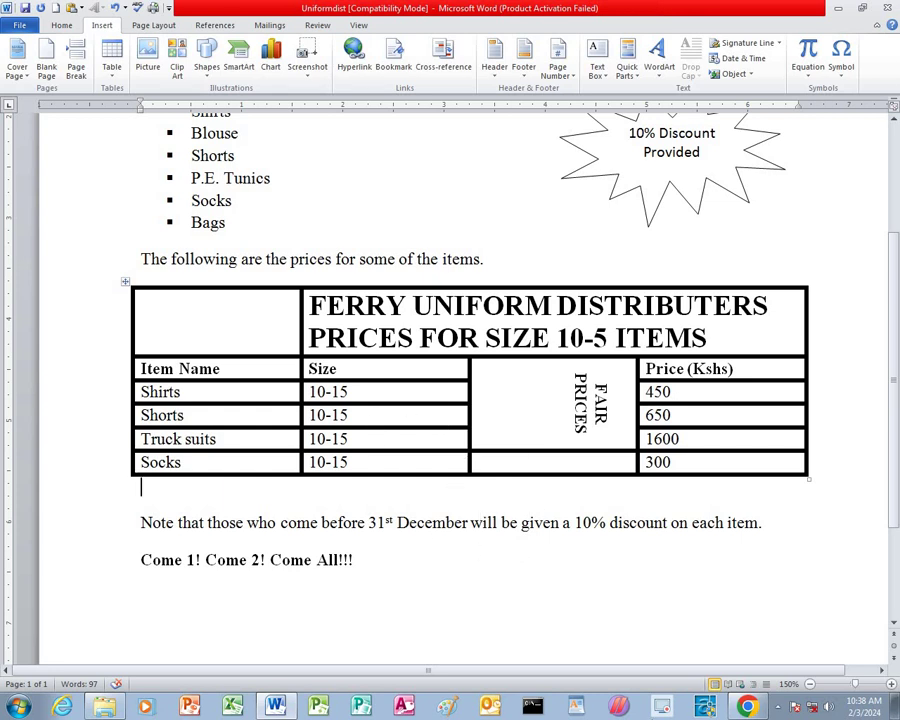
Step: Switch to Chrome and read task (d) on the page footer in the exercise PDF
{"action": "left_click", "coordinate": [747, 706]}
{"action": "scroll", "coordinate": [630, 646], "scroll_direction": "down", "scroll_amount": 2}
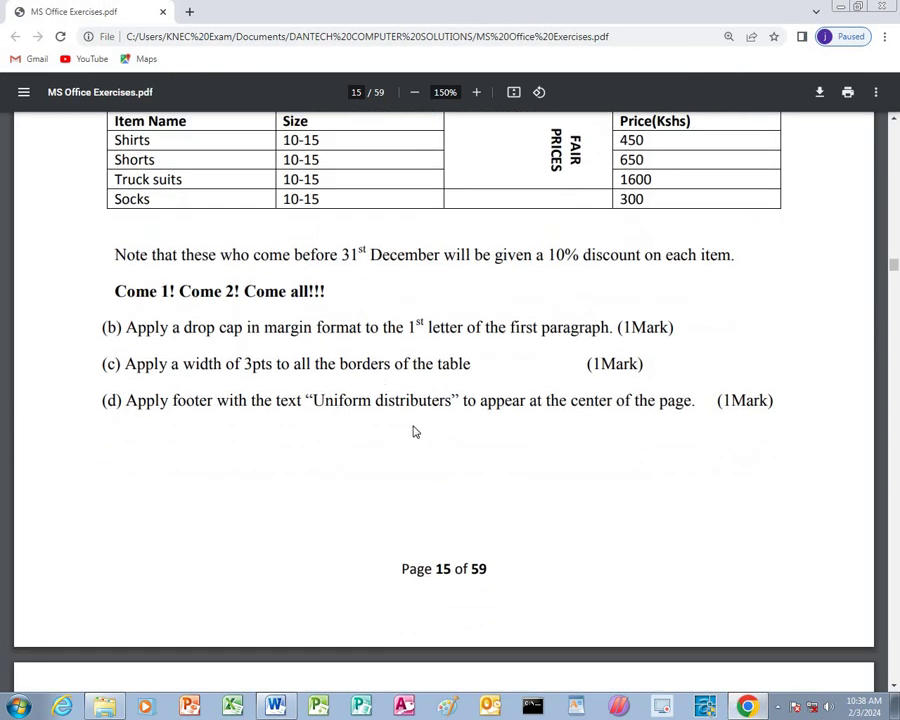
{"action": "scroll", "coordinate": [485, 428], "scroll_direction": "down", "scroll_amount": 2}
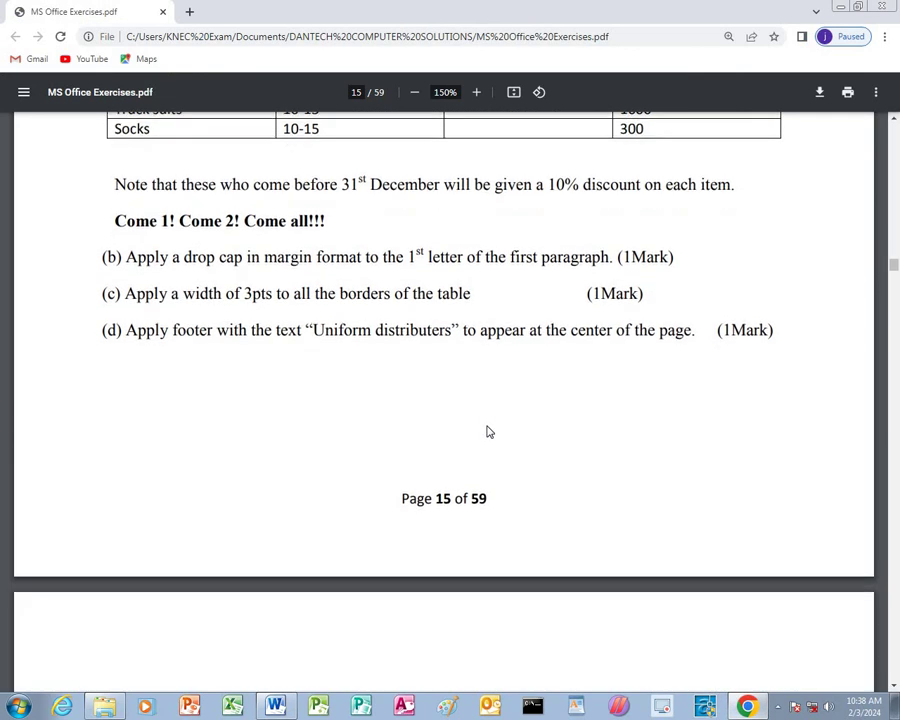
{"action": "scroll", "coordinate": [489, 431], "scroll_direction": "up", "scroll_amount": 3}
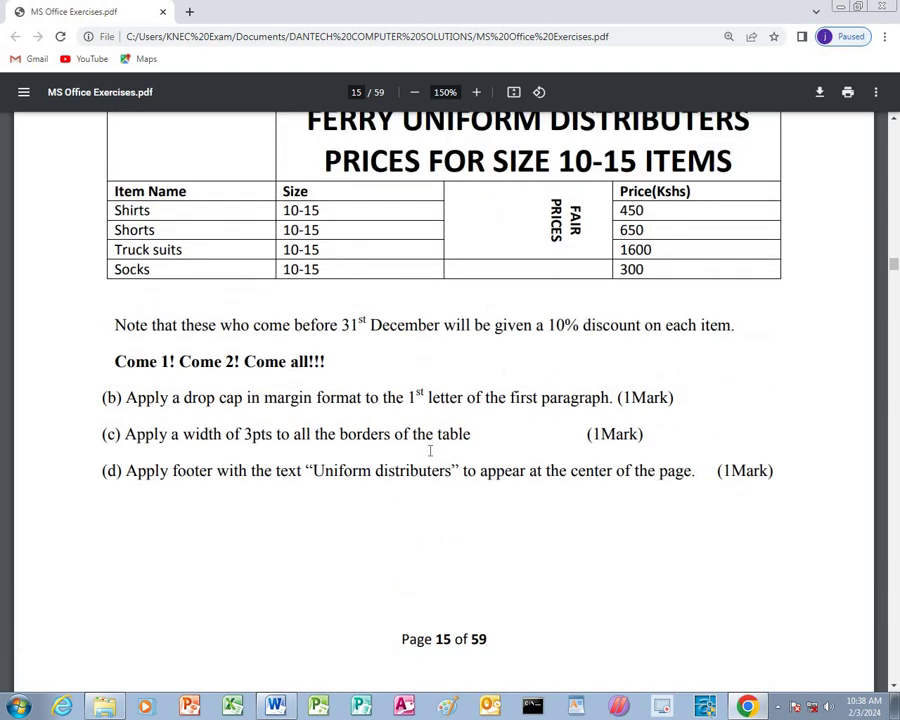
Step: Switch back to Word and insert a Blank page footer with the text "Uniform Distributers" centred on the page
{"action": "scroll", "coordinate": [430, 451], "scroll_direction": "up", "scroll_amount": 9}
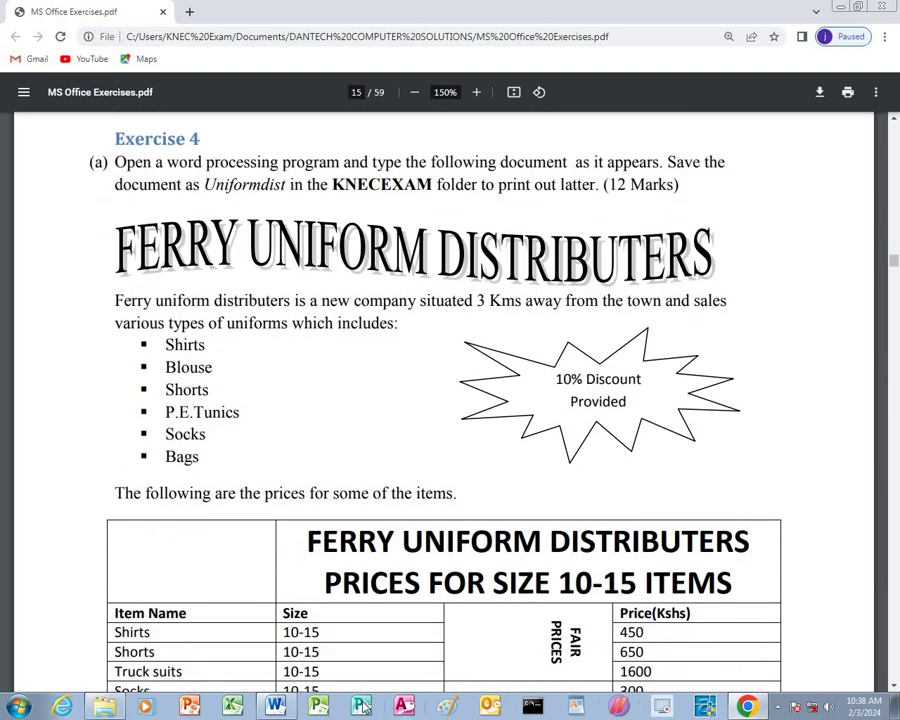
{"action": "left_click", "coordinate": [270, 703]}
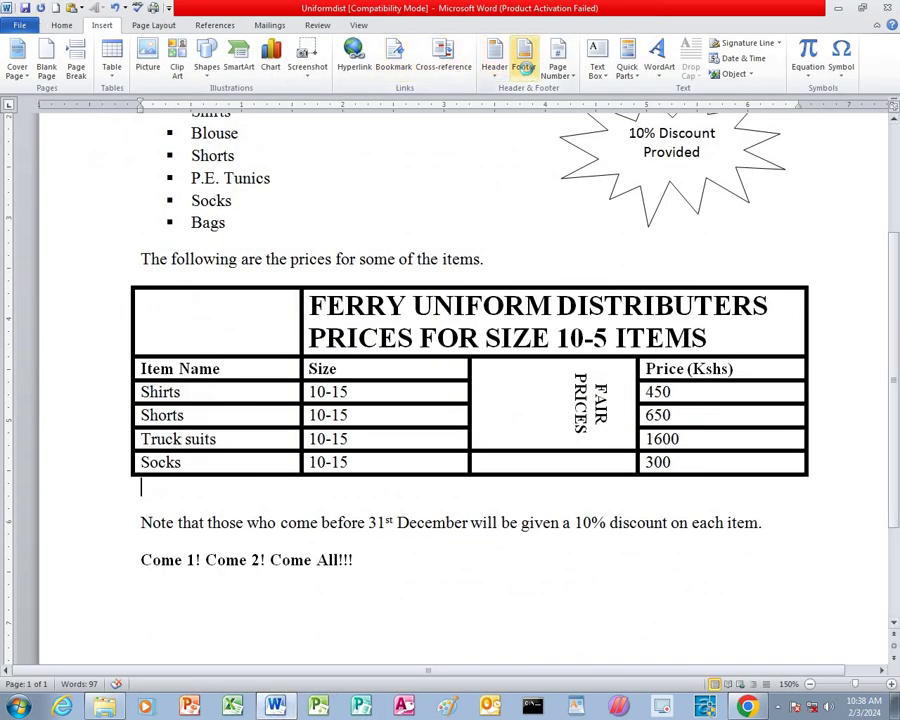
{"action": "left_click", "coordinate": [528, 74]}
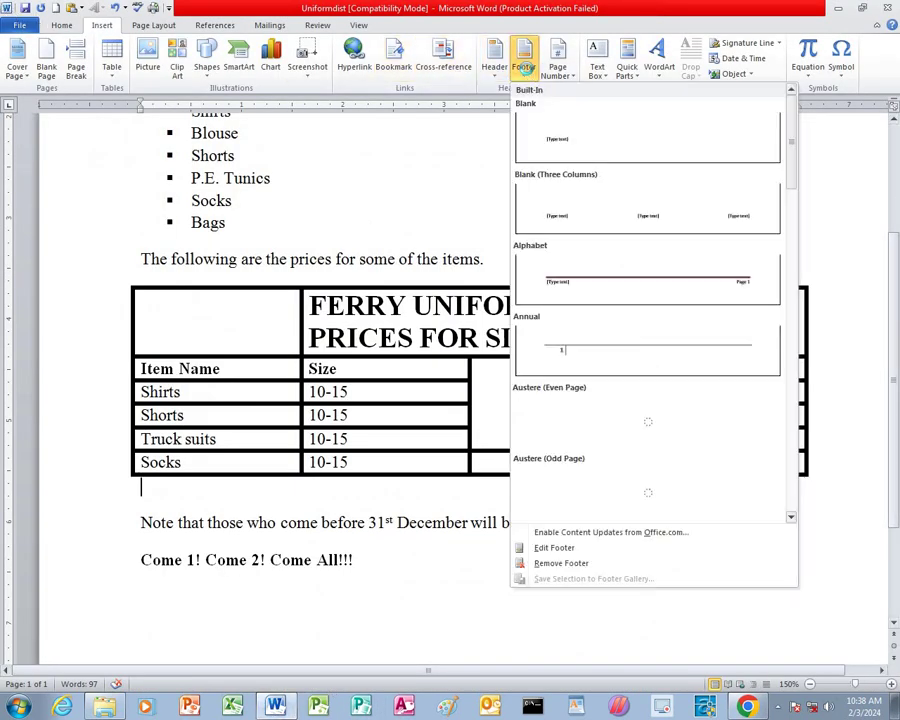
{"action": "left_click", "coordinate": [538, 135]}
{"action": "key", "text": "Tab"}
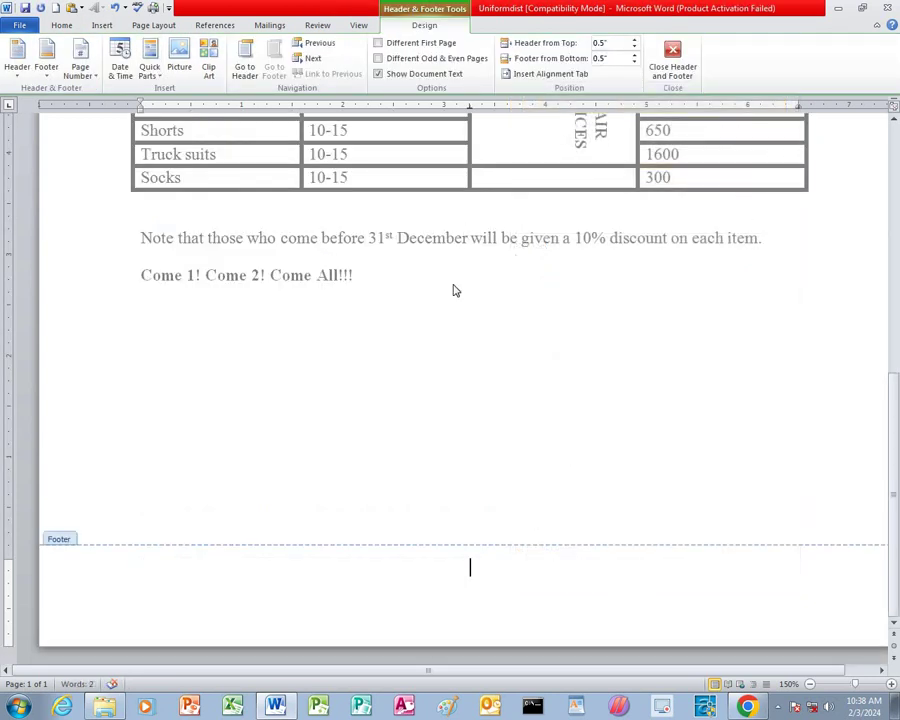
{"action": "type", "text": "Uniform"}
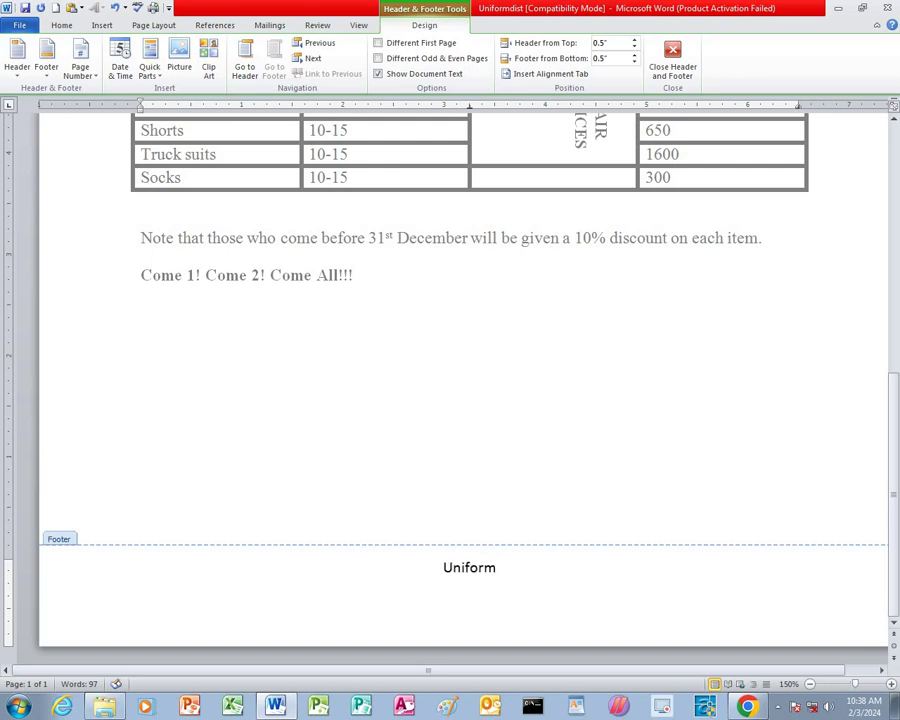
{"action": "type", "text": " Dist"}
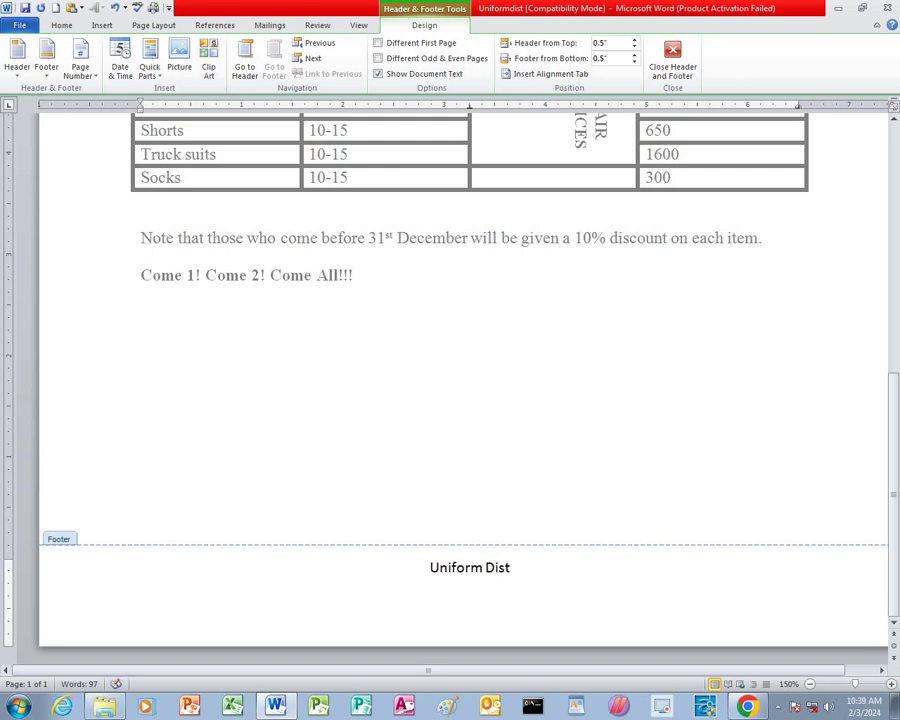
{"action": "type", "text": "ributers"}
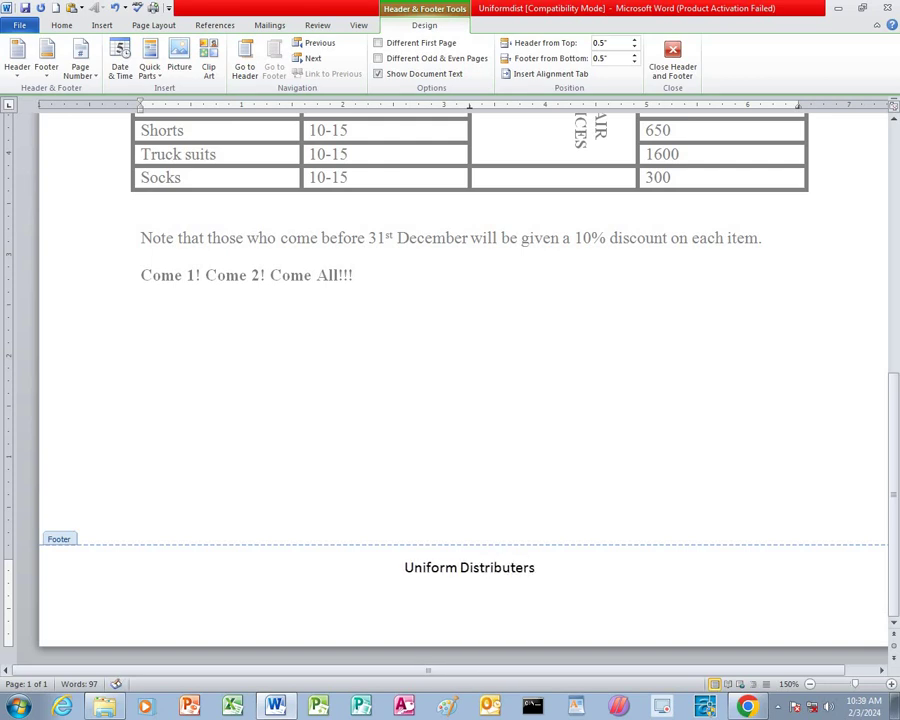
{"action": "left_click", "coordinate": [673, 67]}
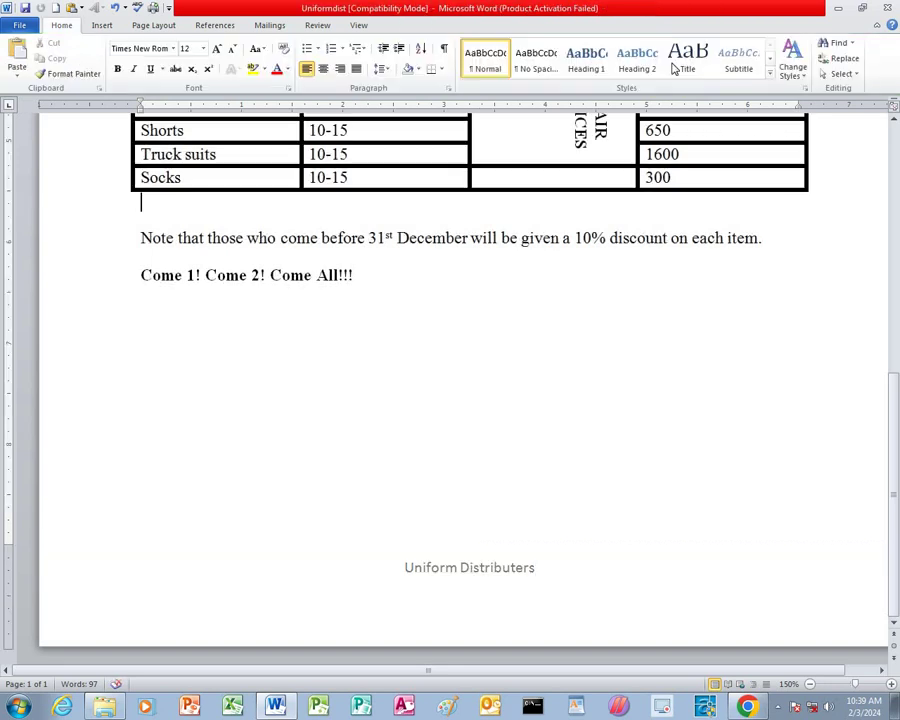
{"action": "scroll", "coordinate": [505, 441], "scroll_direction": "up", "scroll_amount": 2}
{"action": "scroll", "coordinate": [505, 443], "scroll_direction": "up", "scroll_amount": 7}
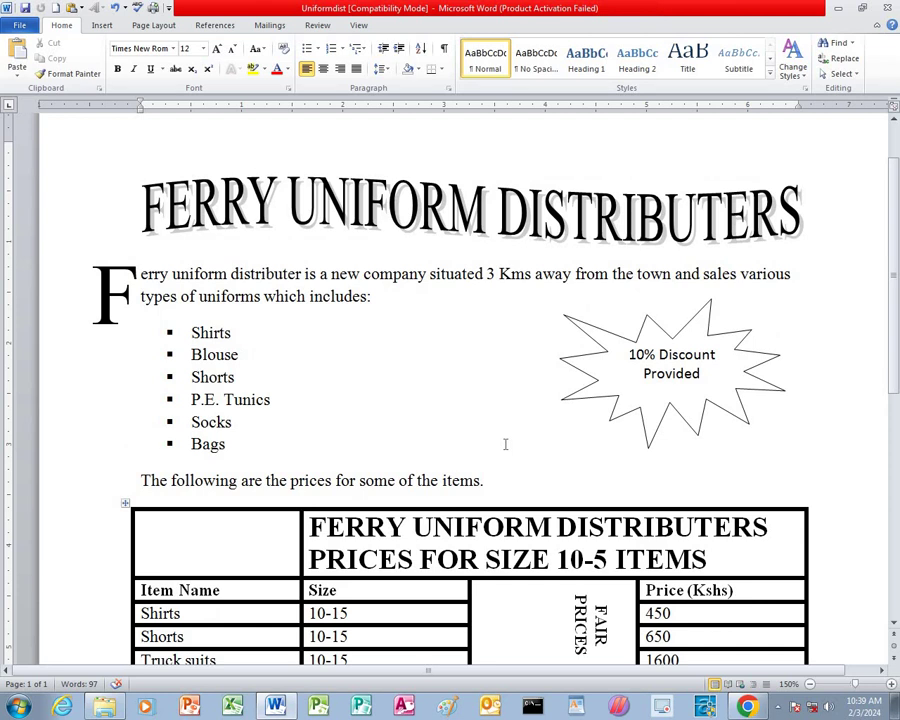
{"action": "scroll", "coordinate": [514, 414], "scroll_direction": "down", "scroll_amount": 1}
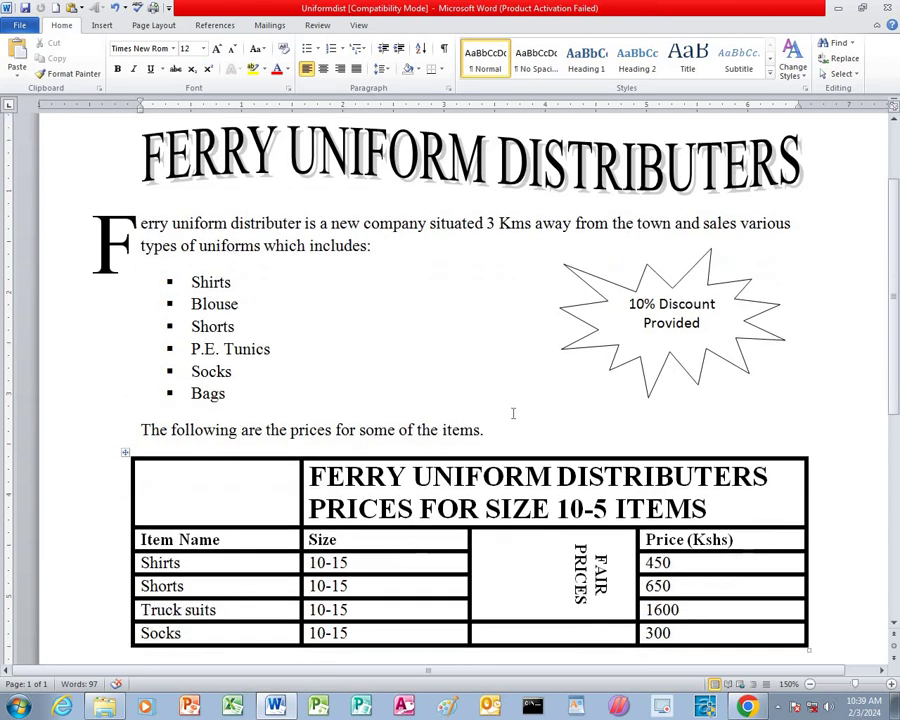
{"action": "scroll", "coordinate": [510, 410], "scroll_direction": "down", "scroll_amount": 2}
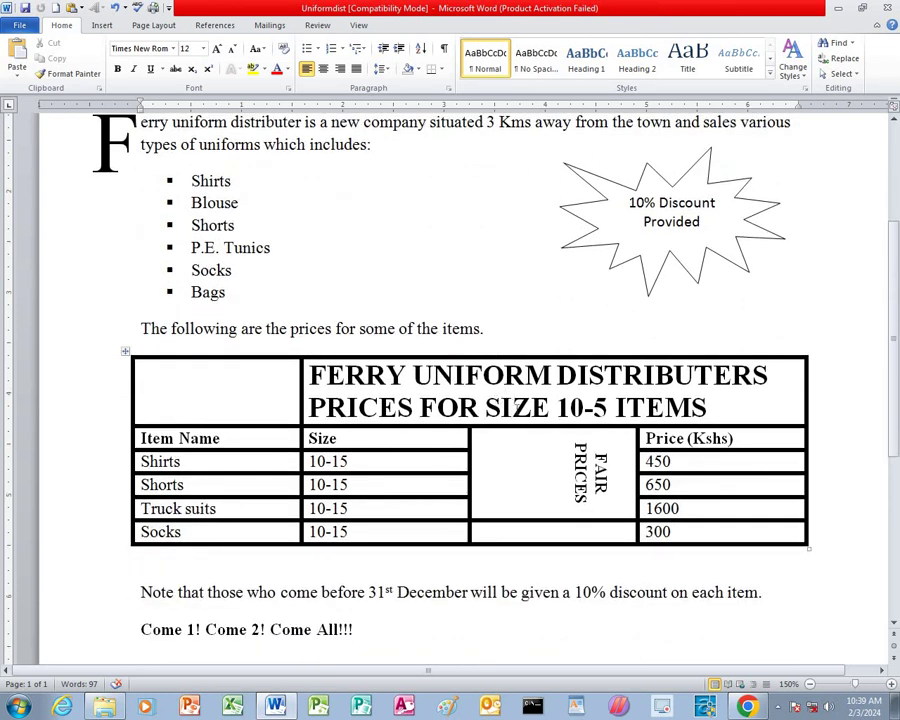